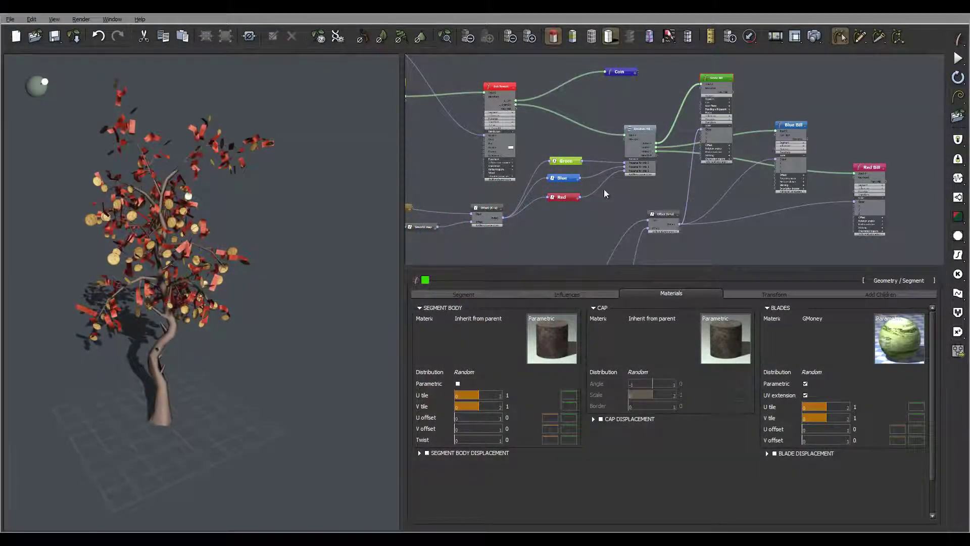
# - Examine the money tree's node graph, from the trunk and branch nodes to the coin and bill nodes
pyautogui.moveTo(582, 193); pyautogui.dragTo(822, 151, button='middle')
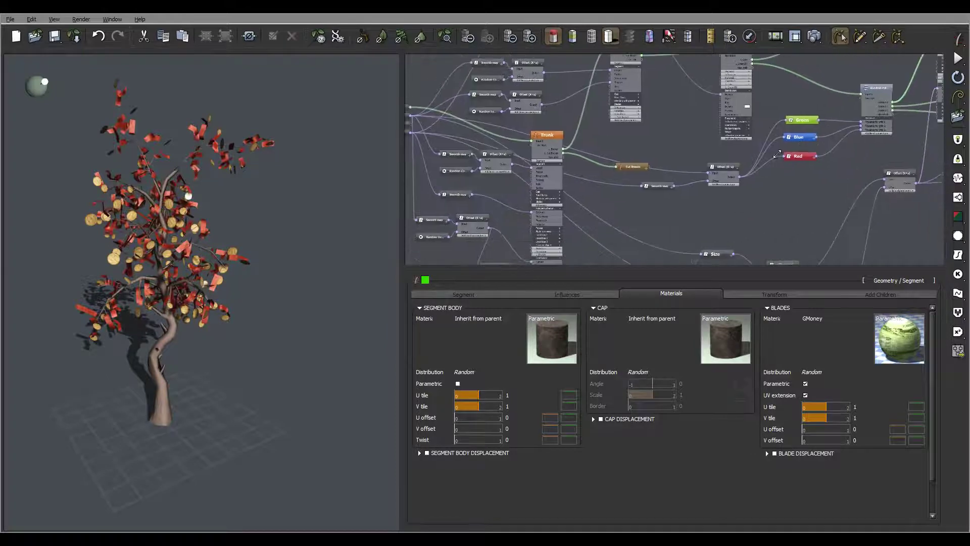
pyautogui.moveTo(666, 164); pyautogui.dragTo(717, 190, button='middle')
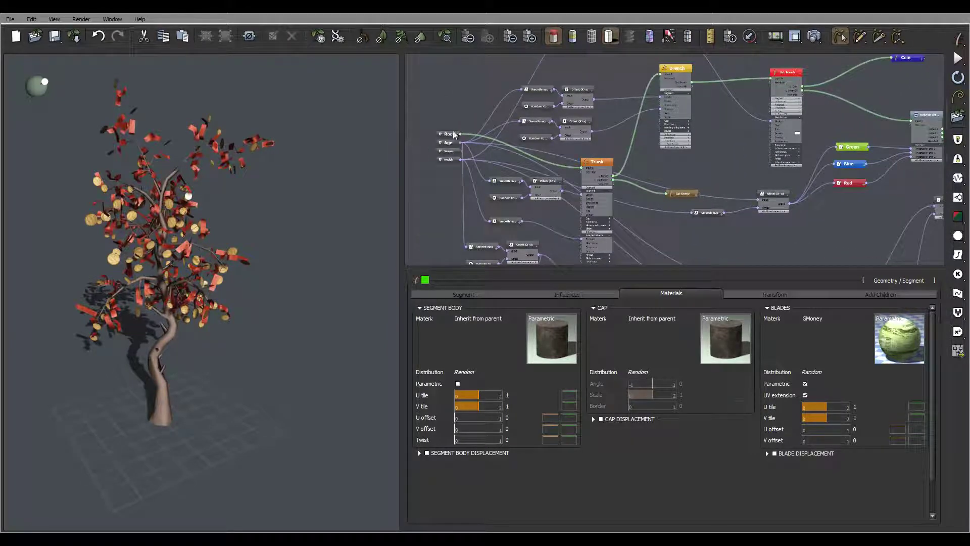
pyautogui.moveTo(636, 159); pyautogui.dragTo(503, 185, button='middle')
pyautogui.moveTo(780, 175); pyautogui.dragTo(750, 160, button='middle')
pyautogui.scroll(-4, 741, 167)
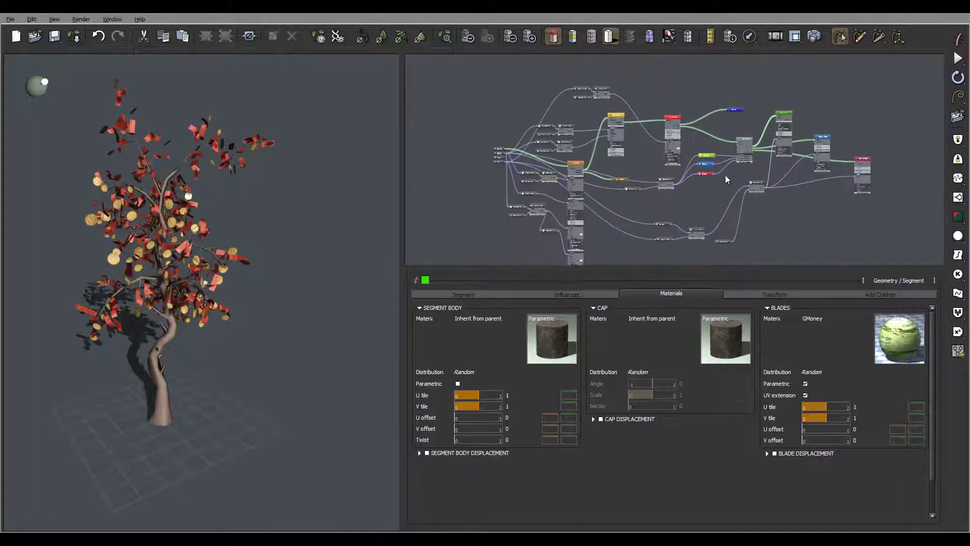
pyautogui.moveTo(699, 203); pyautogui.dragTo(712, 130, button='middle')
pyautogui.scroll(8, 690, 195)
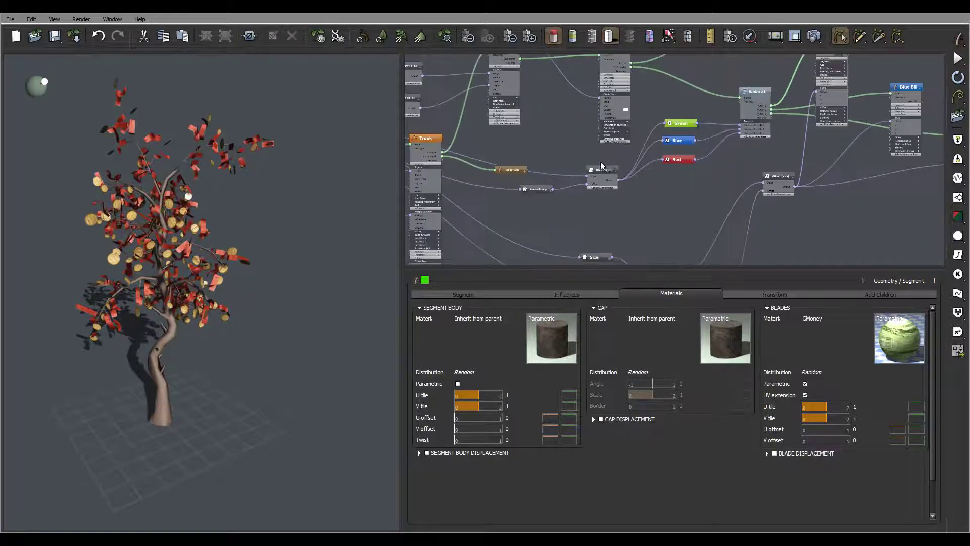
pyautogui.moveTo(689, 196); pyautogui.dragTo(690, 165, button='middle')
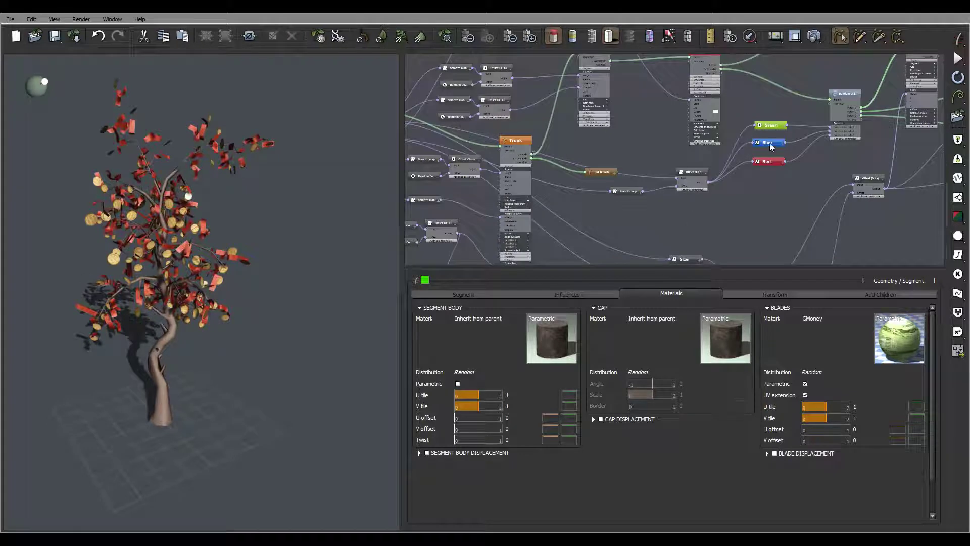
pyautogui.moveTo(658, 111); pyautogui.dragTo(549, 174, button='middle')
pyautogui.moveTo(717, 154); pyautogui.dragTo(708, 178, button='middle')
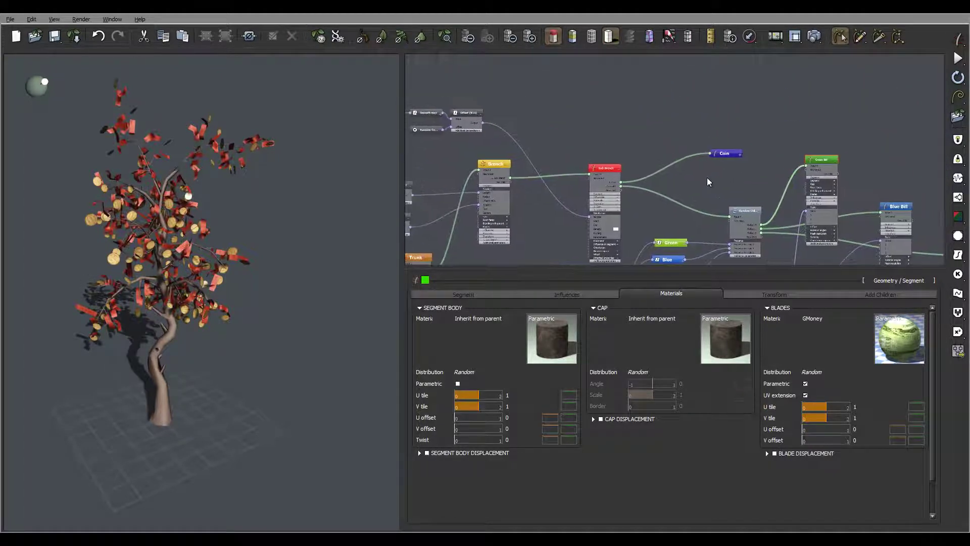
# - Select the Coin node and move it farther above the other nodes in the graph
pyautogui.moveTo(721, 105); pyautogui.dragTo(721, 83)
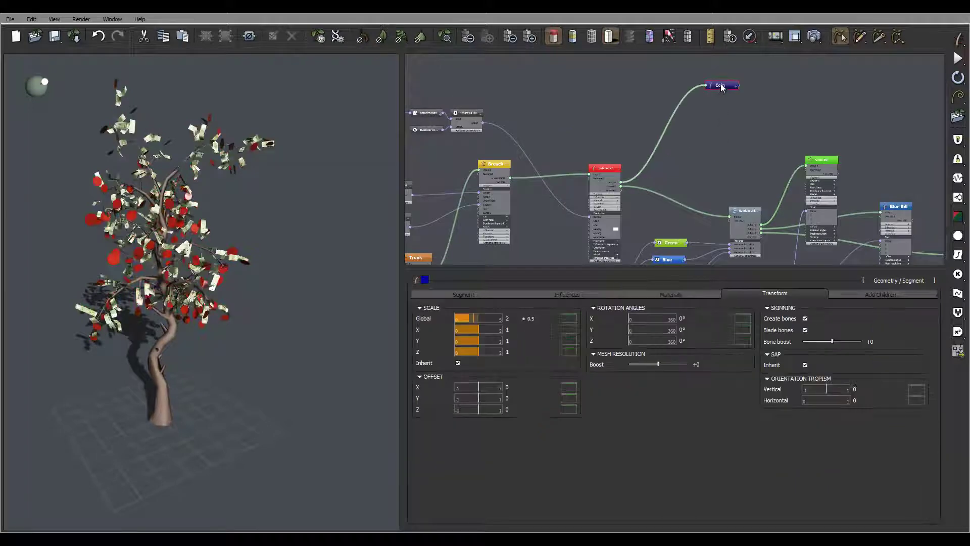
pyautogui.moveTo(712, 107); pyautogui.dragTo(821, 108, button='middle')
pyautogui.moveTo(836, 157); pyautogui.dragTo(809, 137, button='middle')
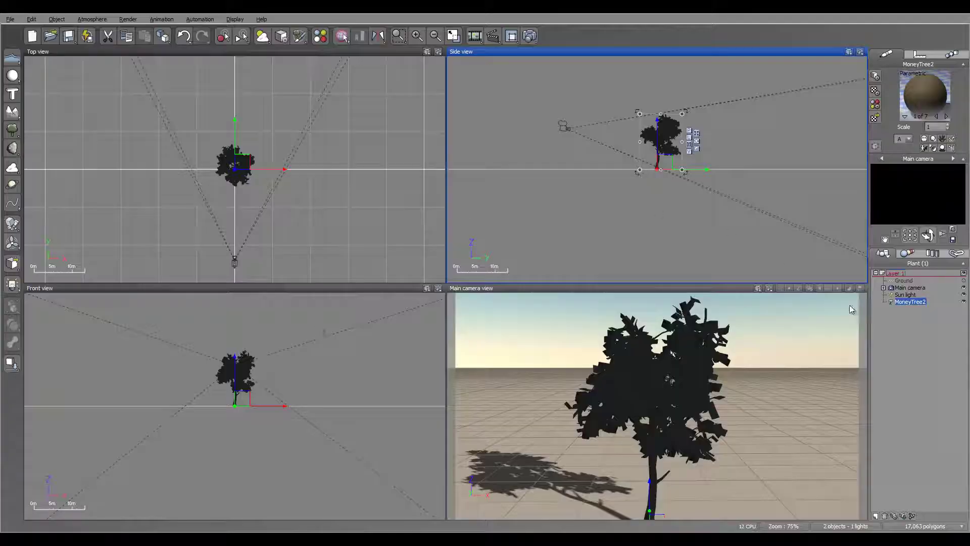
# - Switch to the Vue scene, open MoneyTree2 in the Plant Editor and try the Season setting across its spring-to-winter range
pyautogui.click(911, 302)
pyautogui.doubleClick(915, 303)
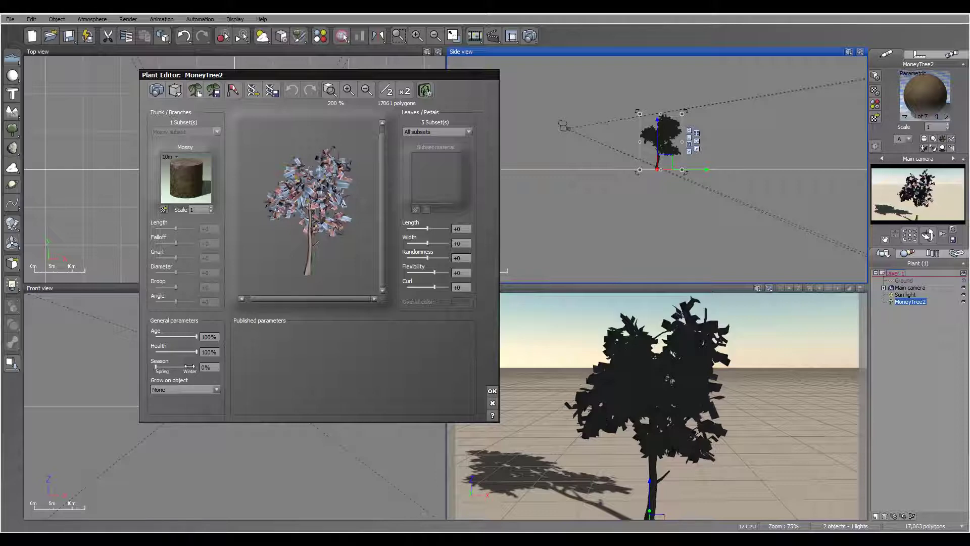
pyautogui.moveTo(156, 368); pyautogui.dragTo(102, 372)
pyautogui.moveTo(159, 367); pyautogui.dragTo(209, 367)
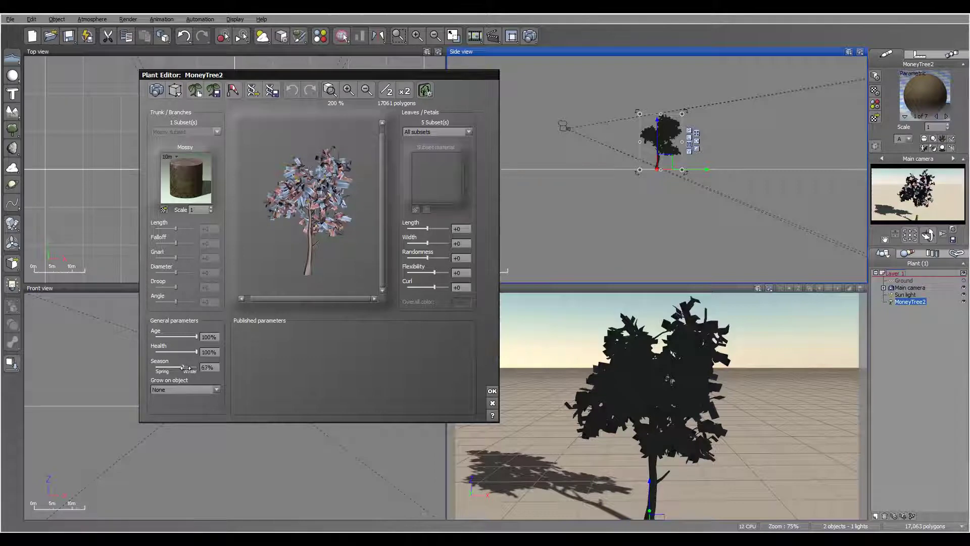
pyautogui.moveTo(185, 368); pyautogui.dragTo(112, 364)
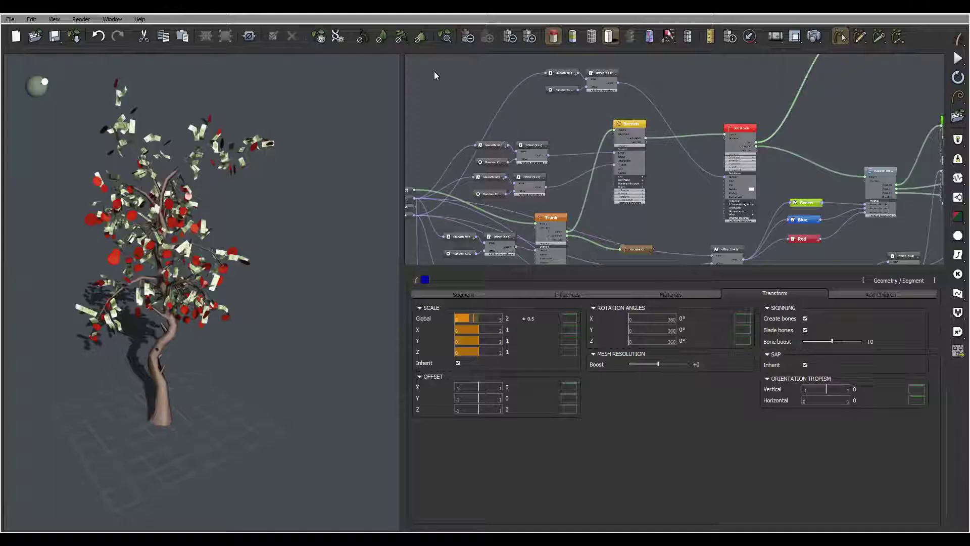
# - Expand the Coin node and show its additional parameters
pyautogui.moveTo(764, 187); pyautogui.dragTo(660, 223, button='middle')
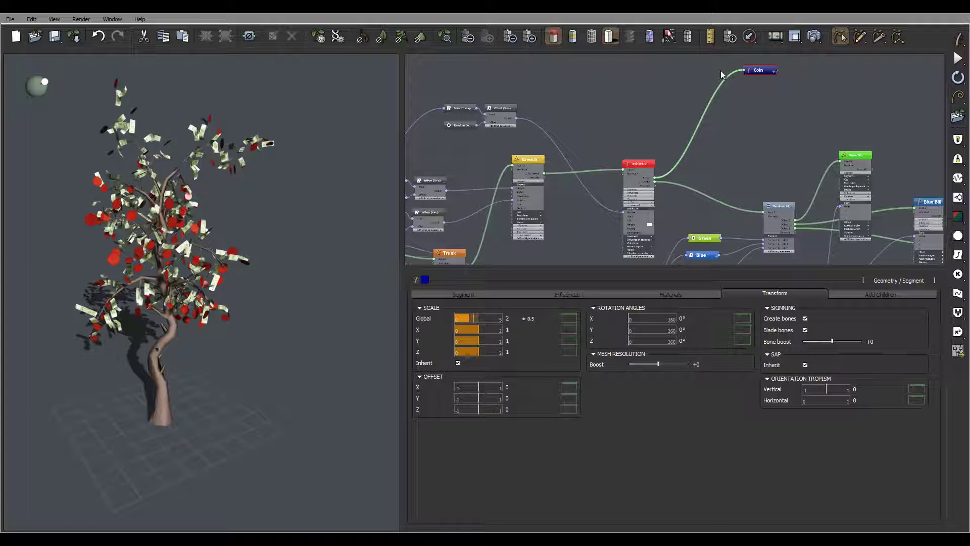
pyautogui.moveTo(773, 72)
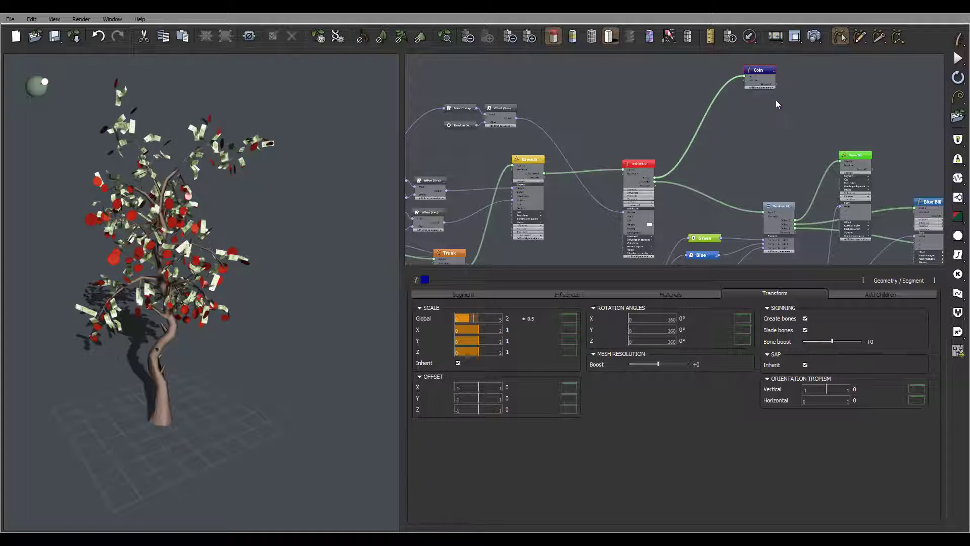
pyautogui.moveTo(754, 100); pyautogui.dragTo(724, 109, button='middle')
pyautogui.scroll(3, 725, 109)
pyautogui.moveTo(791, 58); pyautogui.dragTo(666, 155, button='middle')
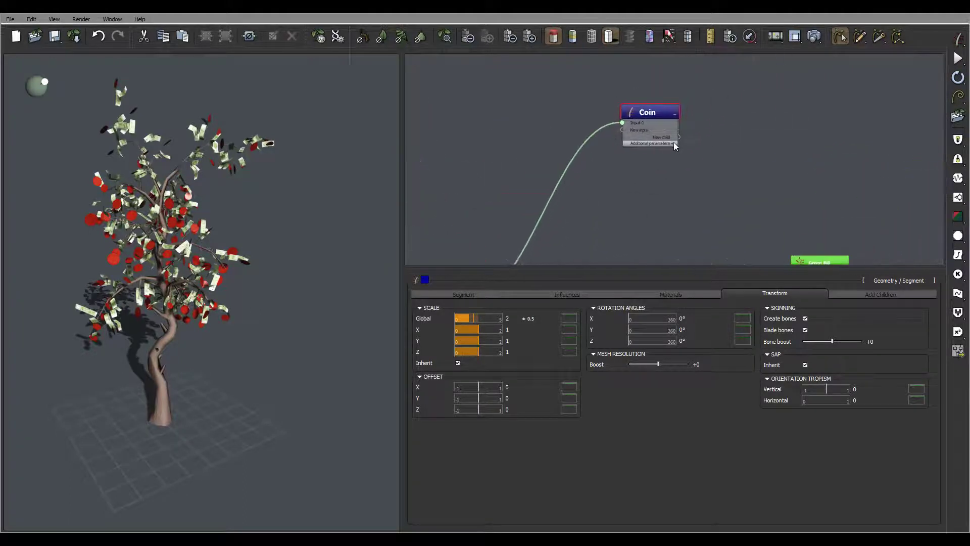
pyautogui.click(674, 143)
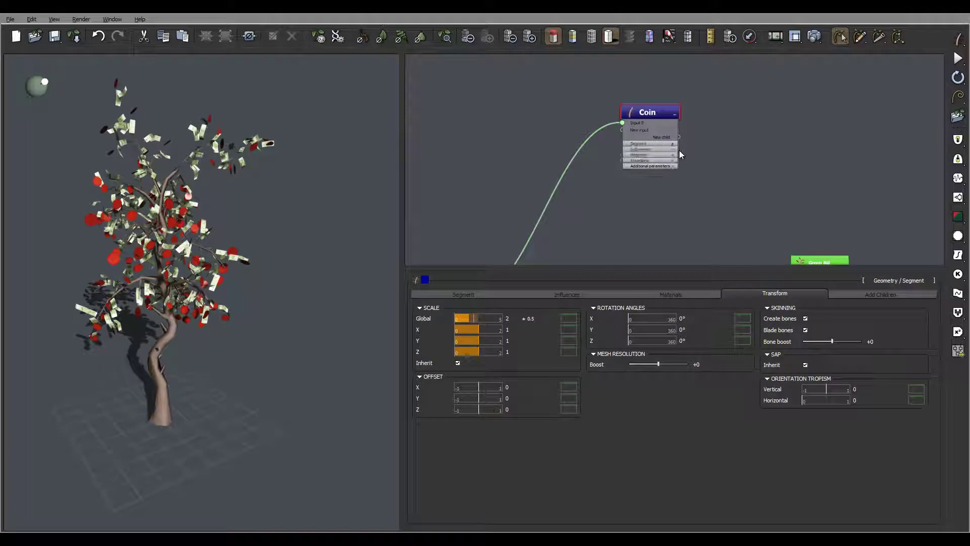
# - Expand the Coin node's Transform parameters and the Scale group inside them
pyautogui.doubleClick(657, 113)
pyautogui.click(743, 125)
pyautogui.moveTo(720, 146); pyautogui.dragTo(766, 142)
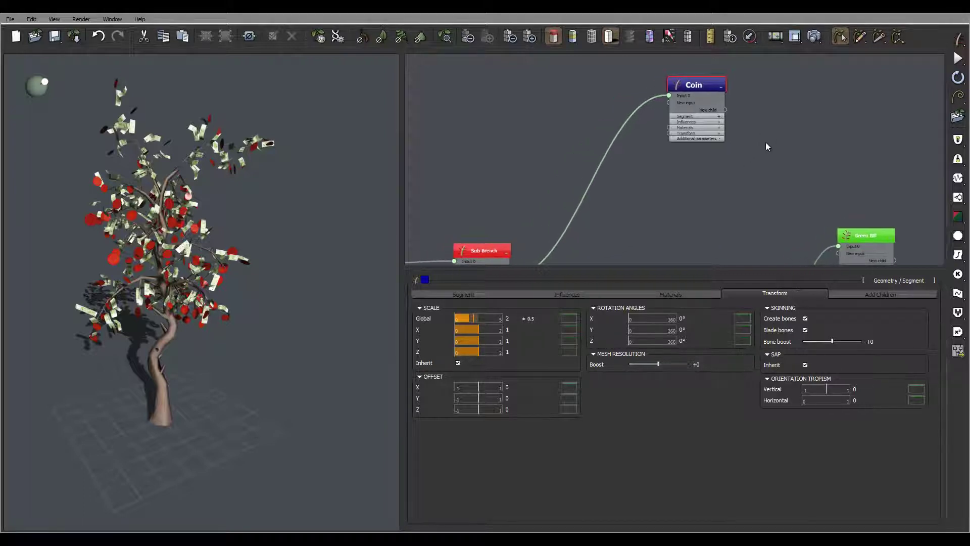
pyautogui.click(719, 132)
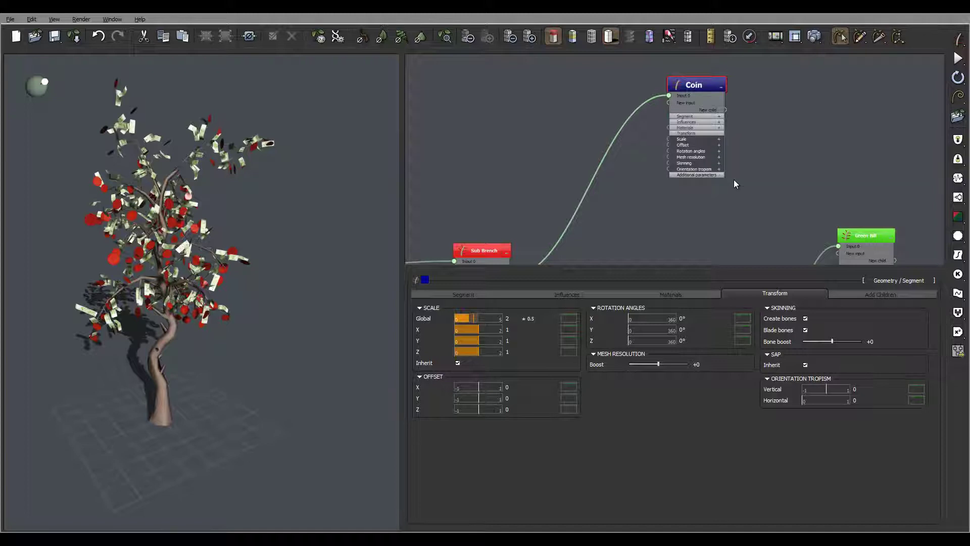
pyautogui.click(719, 139)
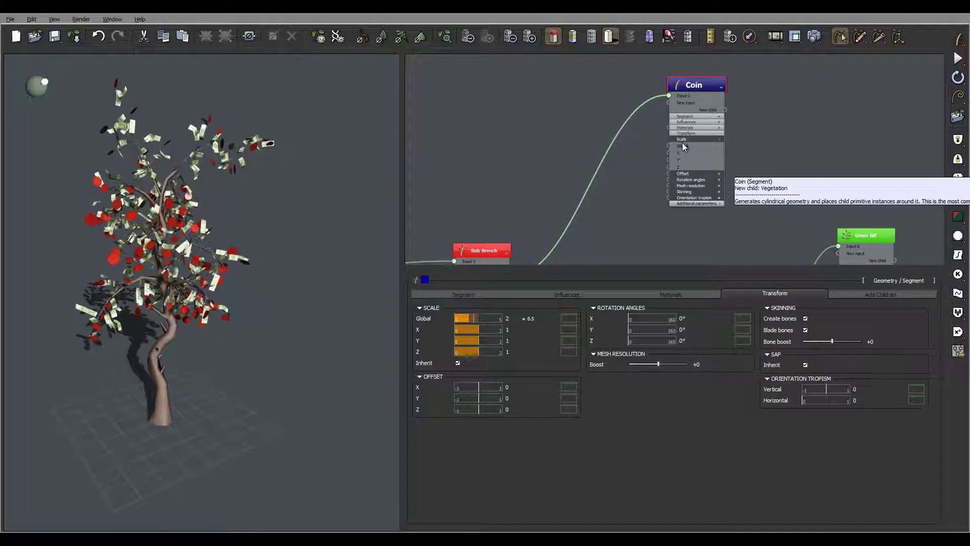
# - Examine how the branch, Sub Branch and bill nodes are wired in the graph
pyautogui.moveTo(586, 184); pyautogui.dragTo(686, 160, button='middle')
pyautogui.scroll(-2, 688, 163)
pyautogui.moveTo(573, 178); pyautogui.dragTo(638, 174, button='middle')
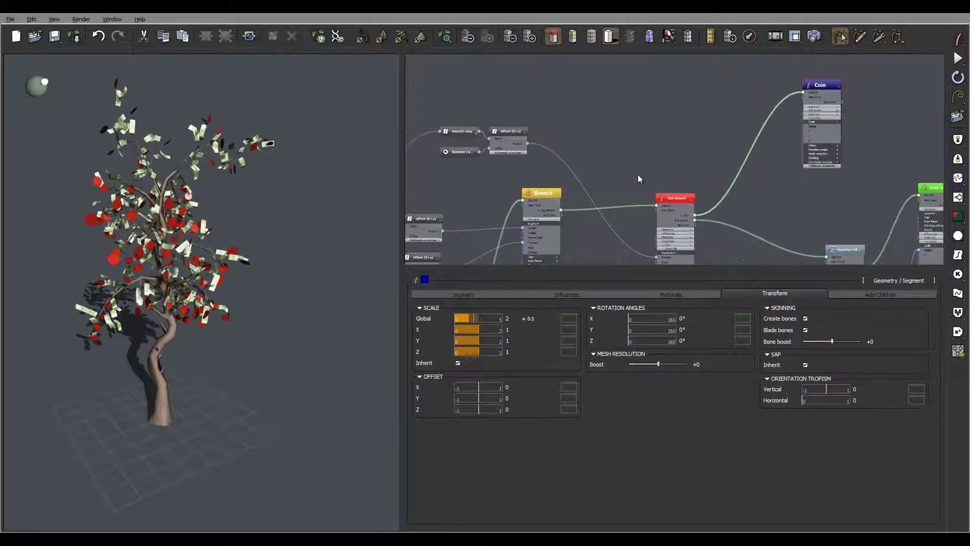
pyautogui.moveTo(706, 123); pyautogui.dragTo(668, 147, button='middle')
pyautogui.moveTo(852, 101); pyautogui.dragTo(850, 93, button='middle')
pyautogui.moveTo(922, 218); pyautogui.dragTo(902, 122, button='middle')
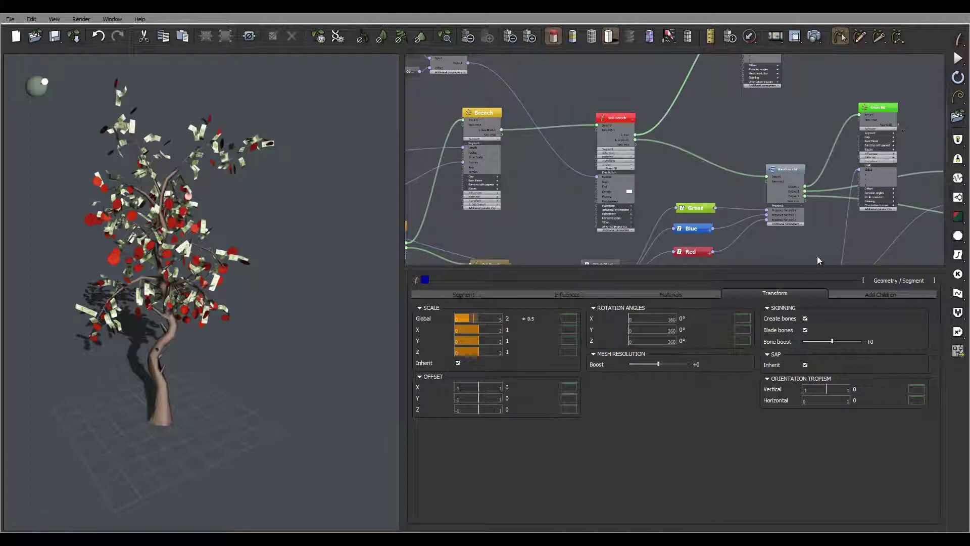
pyautogui.moveTo(766, 139); pyautogui.dragTo(834, 179, button='middle')
pyautogui.scroll(-4, 659, 168)
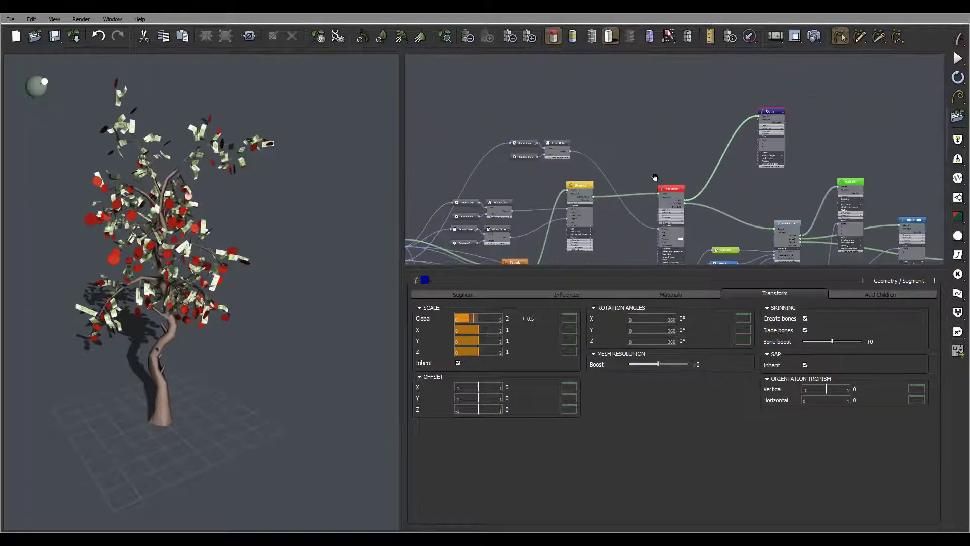
# - Duplicate the uppermost Smooth map, Random and Offset nodes and place the copy in the empty area above the Sub Branch node
pyautogui.moveTo(655, 178); pyautogui.dragTo(781, 127, button='middle')
pyautogui.moveTo(698, 189); pyautogui.dragTo(666, 201, button='middle')
pyautogui.scroll(3, 586, 163)
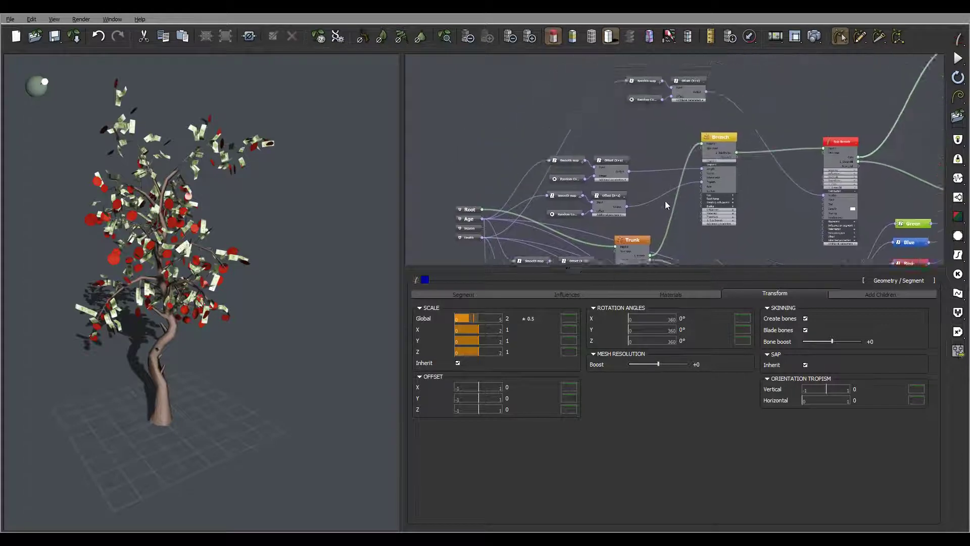
pyautogui.moveTo(715, 108); pyautogui.dragTo(624, 144)
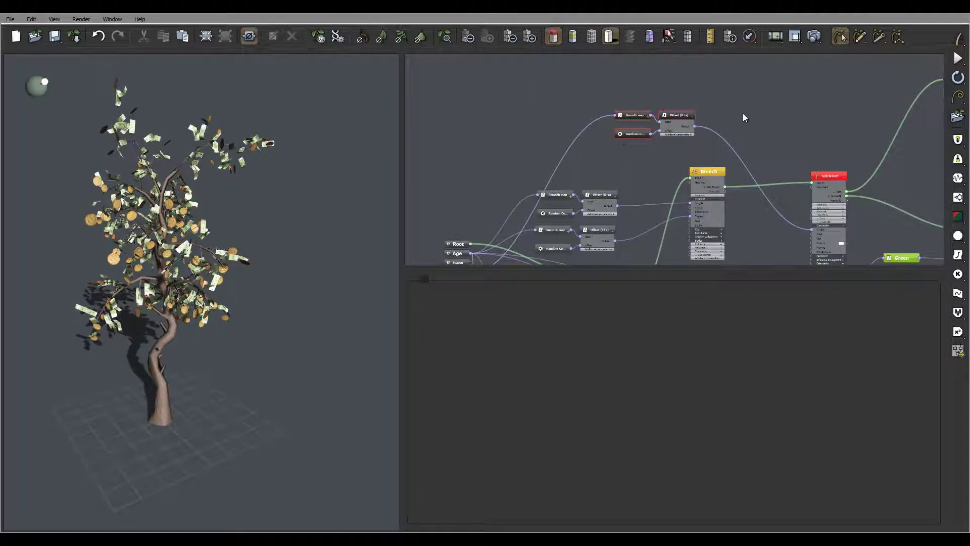
pyautogui.moveTo(843, 126); pyautogui.dragTo(660, 132, button='middle')
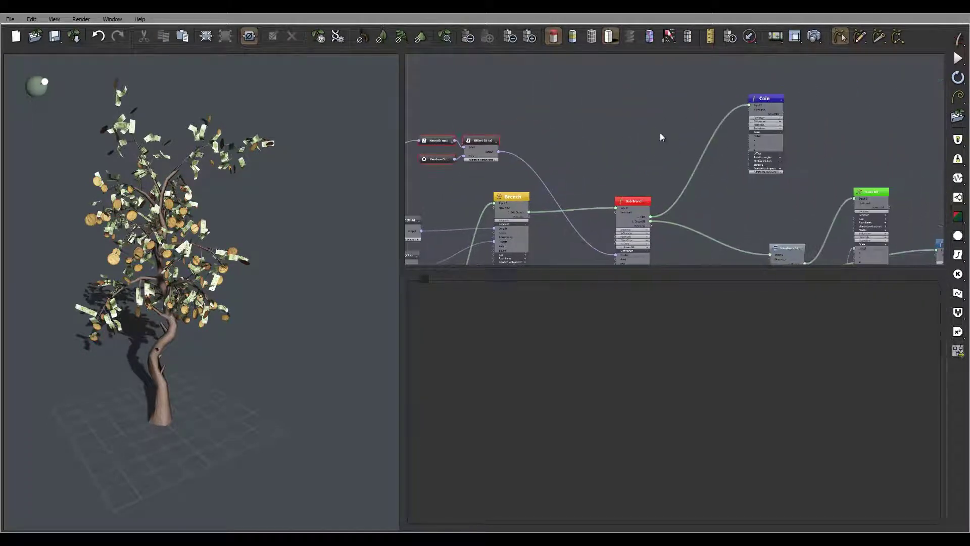
pyautogui.click(652, 100)
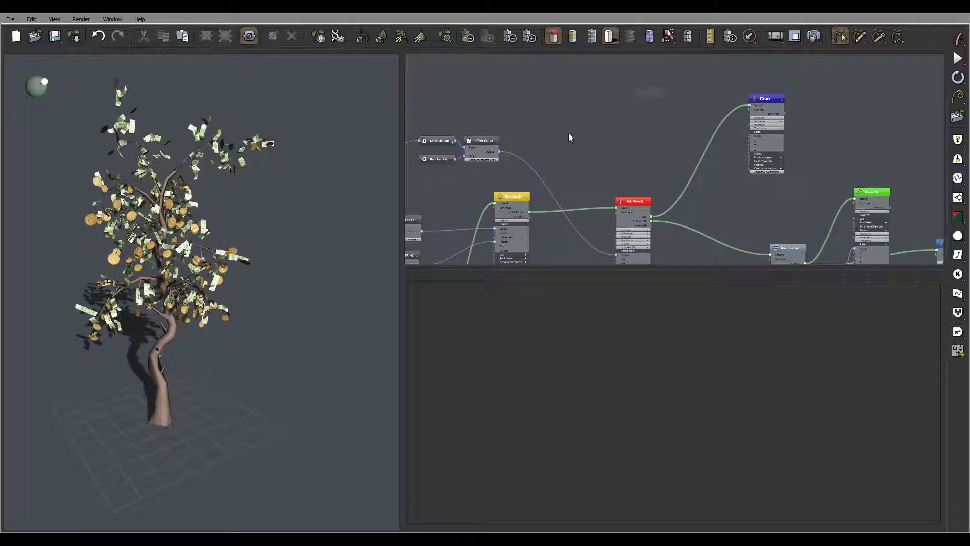
pyautogui.hotkey('ctrl', 'v')
# - Enlarge the graph area and reconnect the copied Smooth map node's input to the Season parameter
pyautogui.moveTo(652, 156); pyautogui.dragTo(728, 119, button='middle')
pyautogui.scroll(-1, 729, 120)
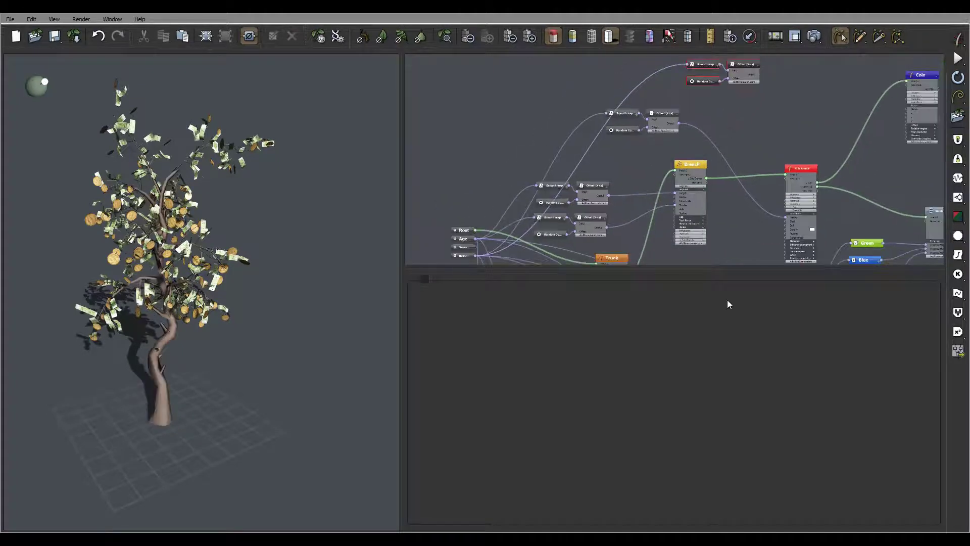
pyautogui.moveTo(727, 268); pyautogui.dragTo(726, 289)
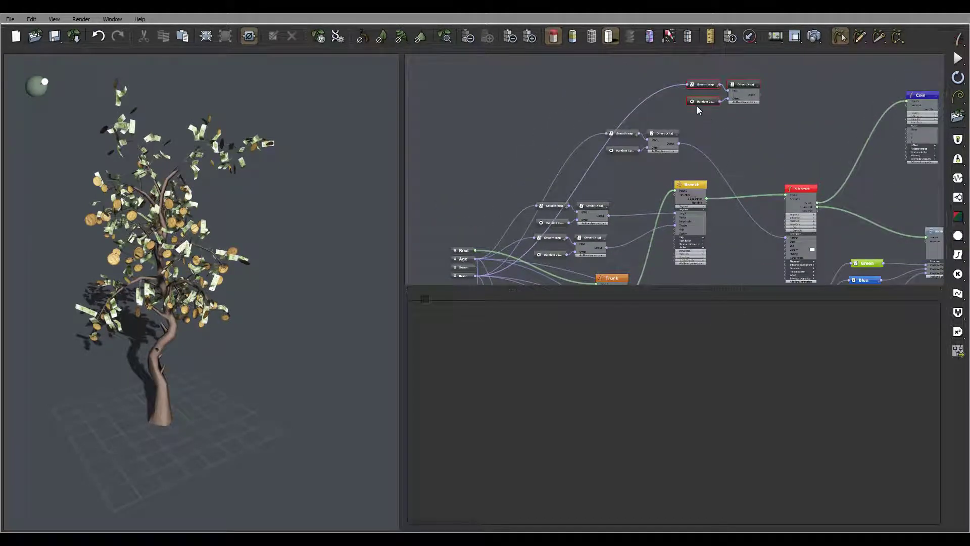
pyautogui.moveTo(690, 86); pyautogui.dragTo(475, 268)
# - Set the lower value of the copied Smooth map node's input range to 0.25
pyautogui.click(710, 80)
pyautogui.moveTo(764, 104); pyautogui.dragTo(682, 107, button='middle')
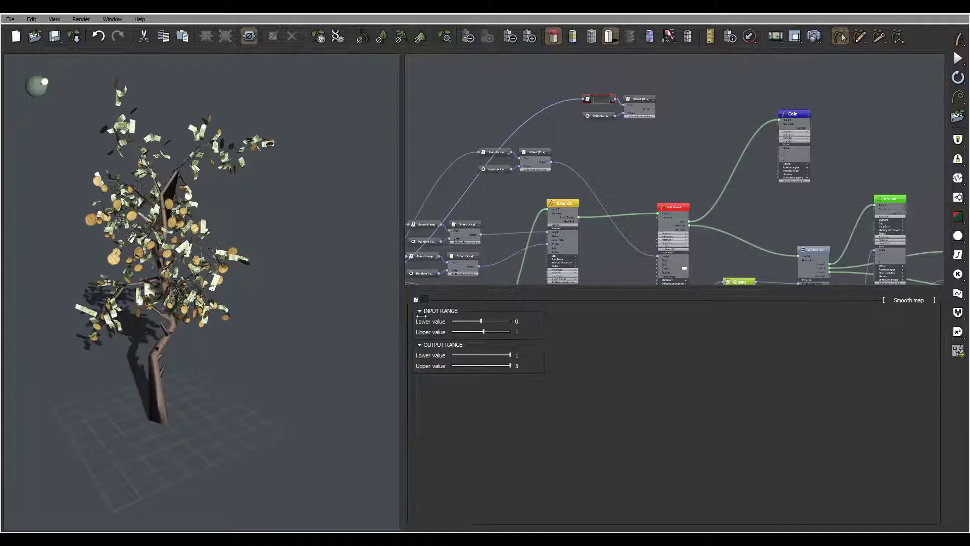
pyautogui.doubleClick(515, 322)
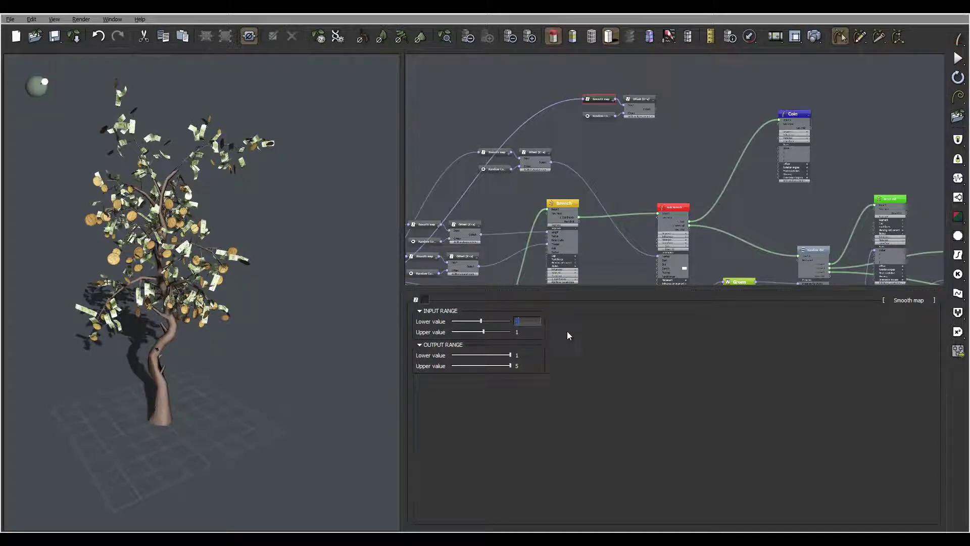
pyautogui.write('0.25')
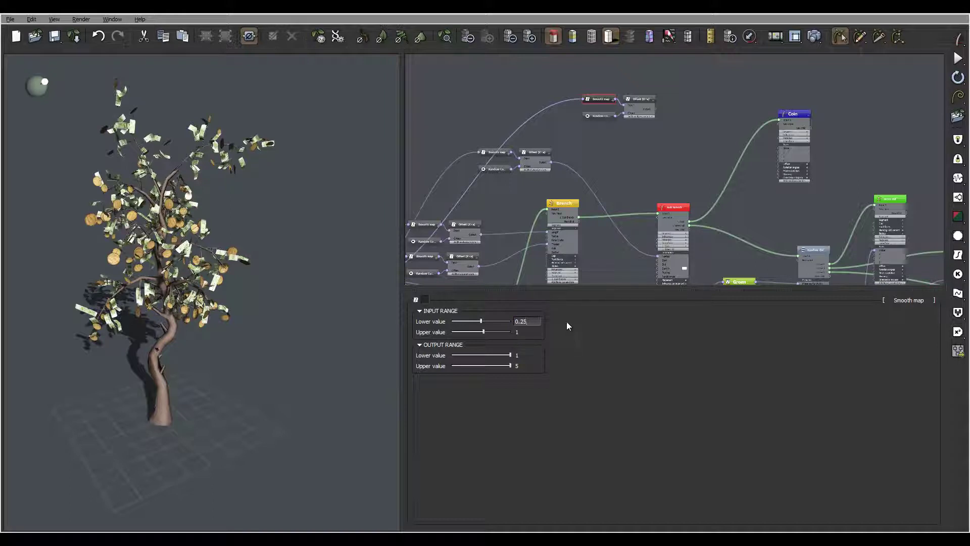
pyautogui.click(593, 330)
pyautogui.moveTo(641, 147)
pyautogui.mouseDown(button='middle')
pyautogui.moveTo(644, 126)
pyautogui.moveTo(628, 150)
pyautogui.mouseUp(button='middle')
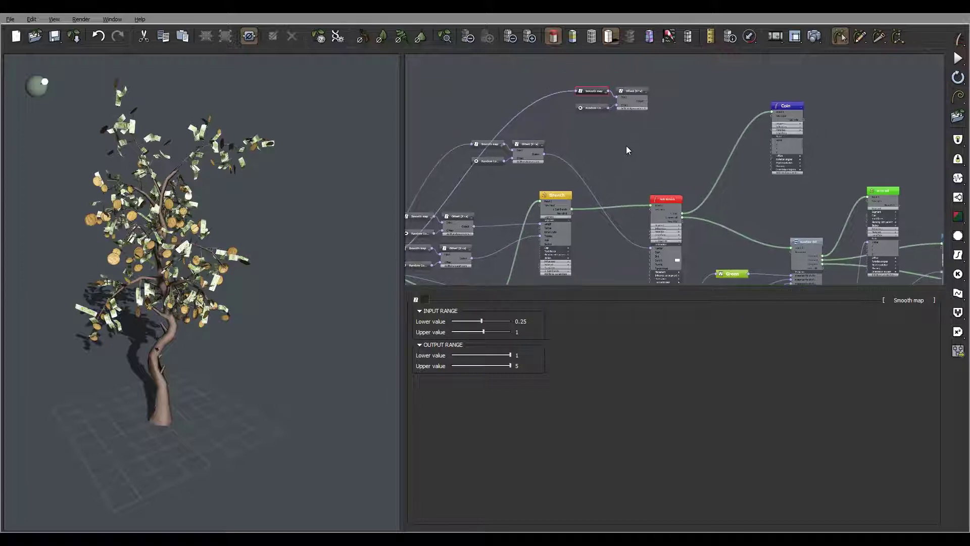
pyautogui.click(526, 331)
pyautogui.press('Return')
# - Set the copied Smooth map node's input range upper value to 0.75 and its output range upper value to 2
pyautogui.moveTo(672, 115); pyautogui.dragTo(657, 111, button='middle')
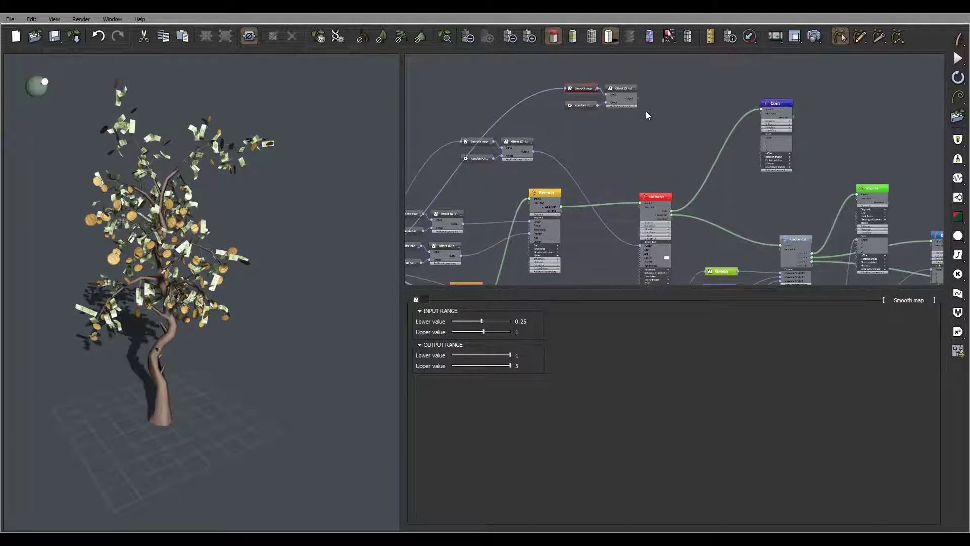
pyautogui.scroll(1, 619, 120)
pyautogui.scroll(2, 620, 124)
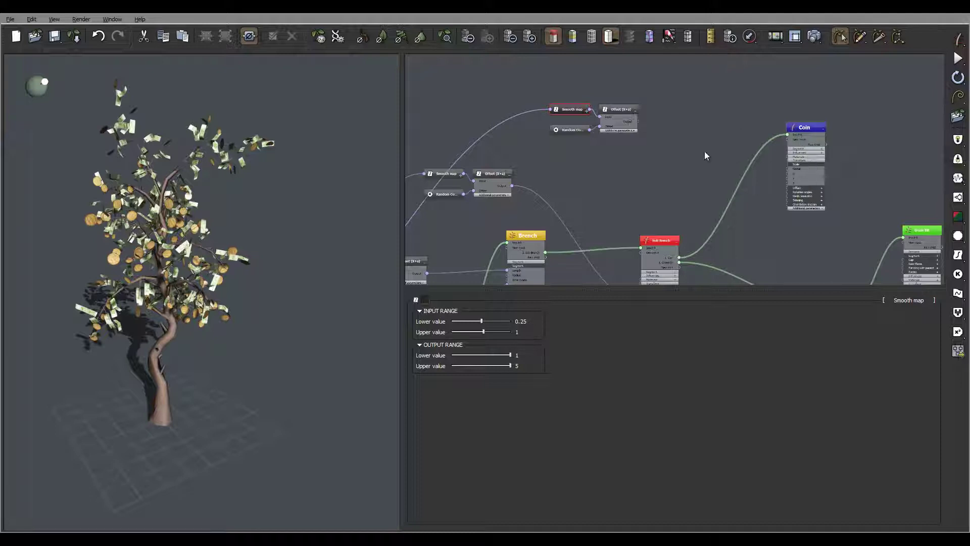
pyautogui.moveTo(704, 156); pyautogui.dragTo(705, 129, button='middle')
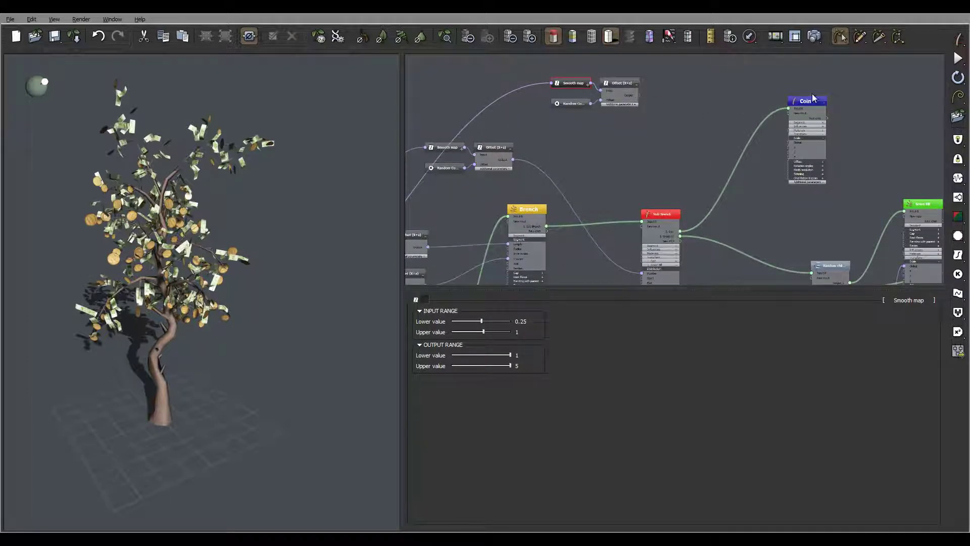
pyautogui.click(526, 331)
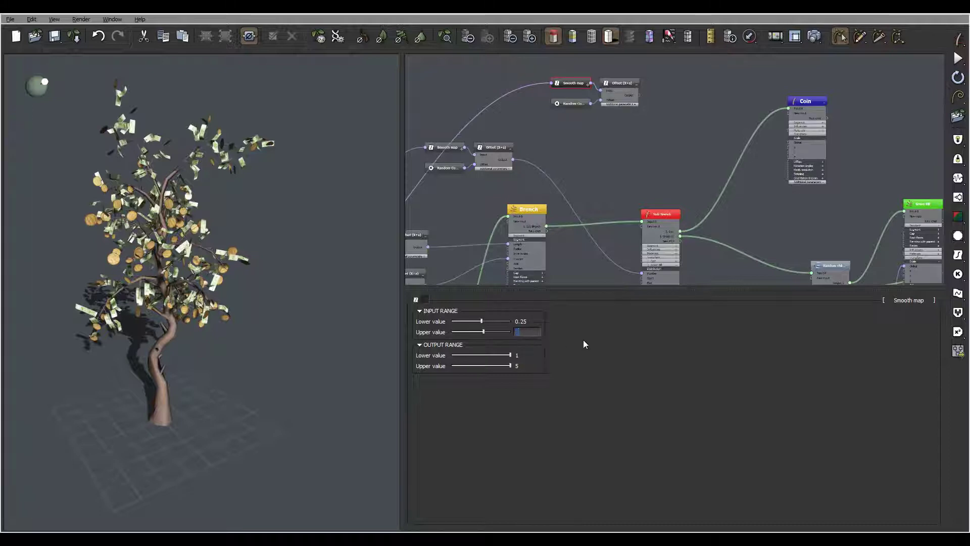
pyautogui.write('0.75')
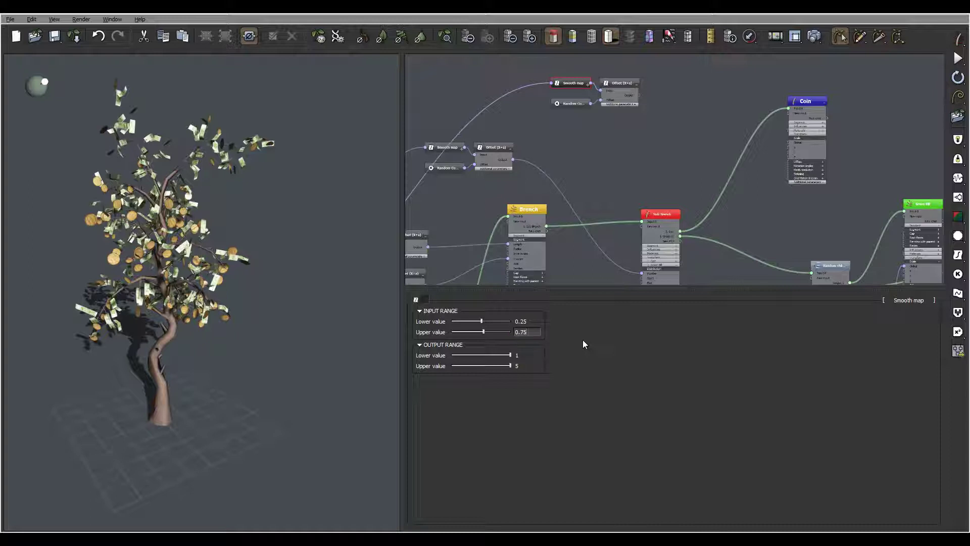
pyautogui.press('Return')
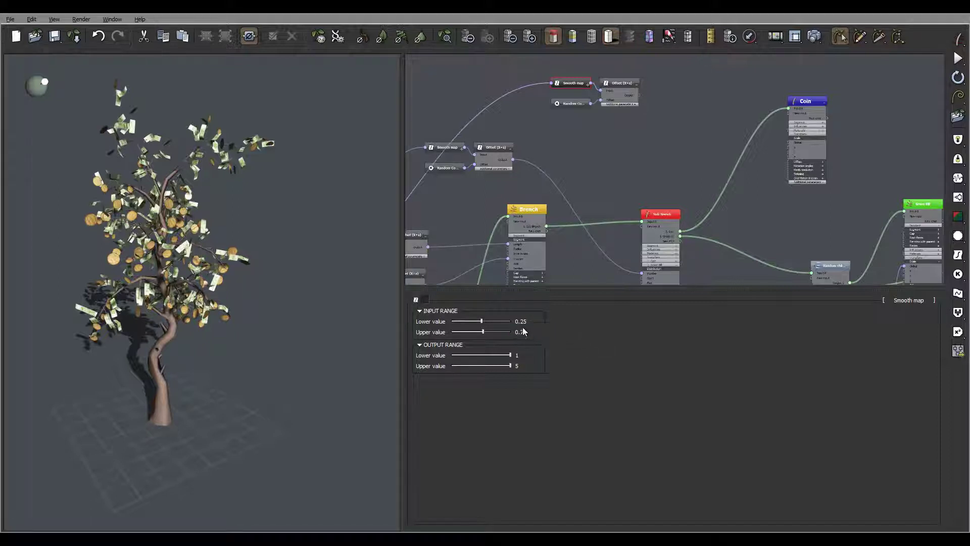
pyautogui.click(529, 356)
pyautogui.doubleClick(533, 356)
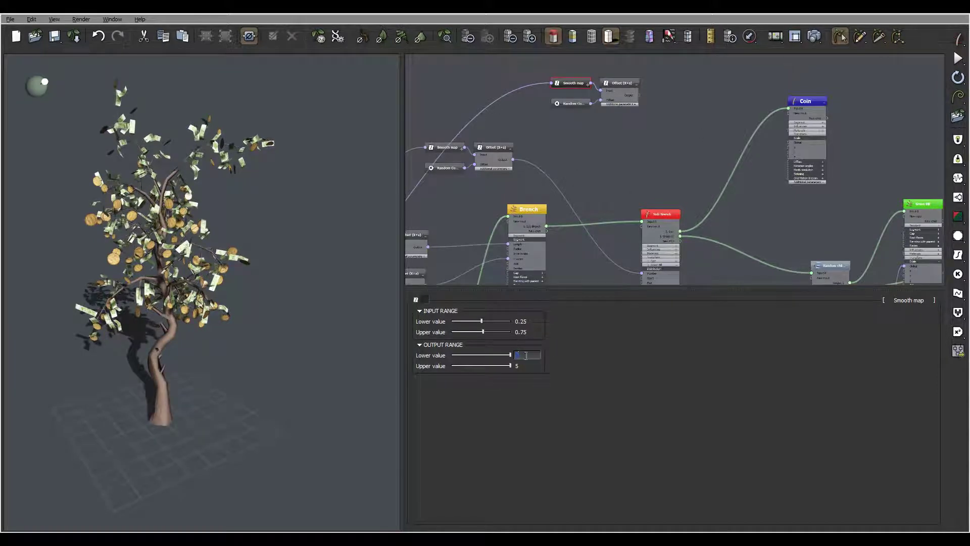
pyautogui.doubleClick(526, 366)
pyautogui.write('2')
pyautogui.press('Return')
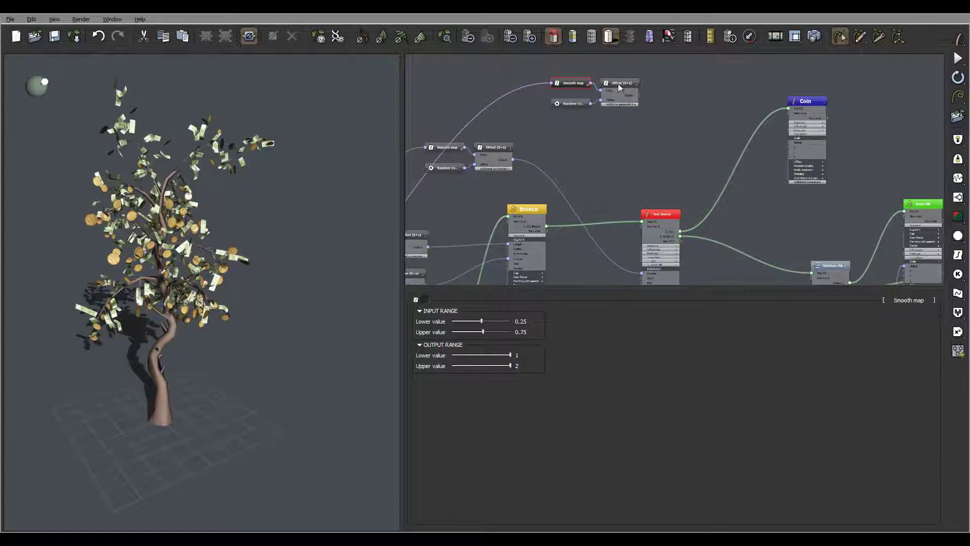
# - Set the copied Random Constant Number node's Y range to 0.5 and connect the copied Offset node's output to the Coin node's scale value
pyautogui.click(573, 105)
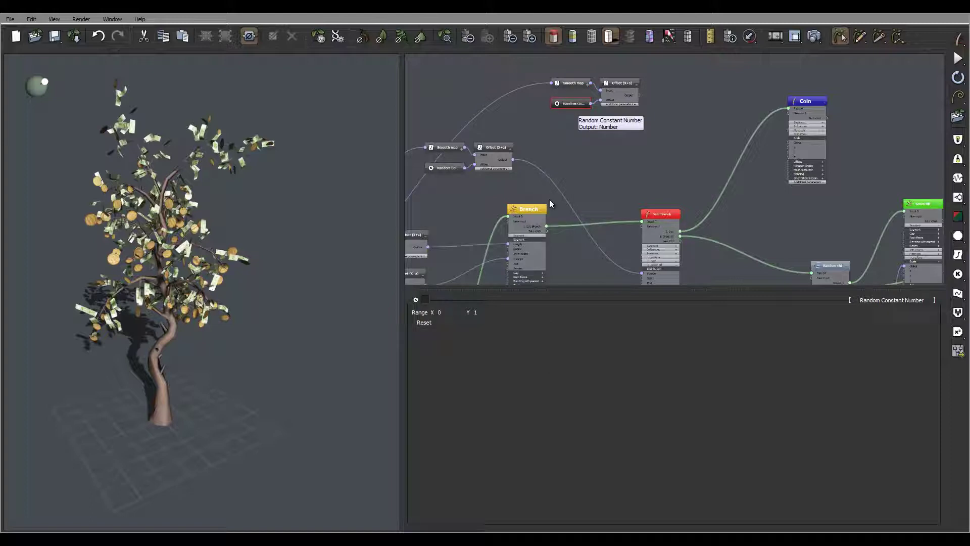
pyautogui.doubleClick(484, 313)
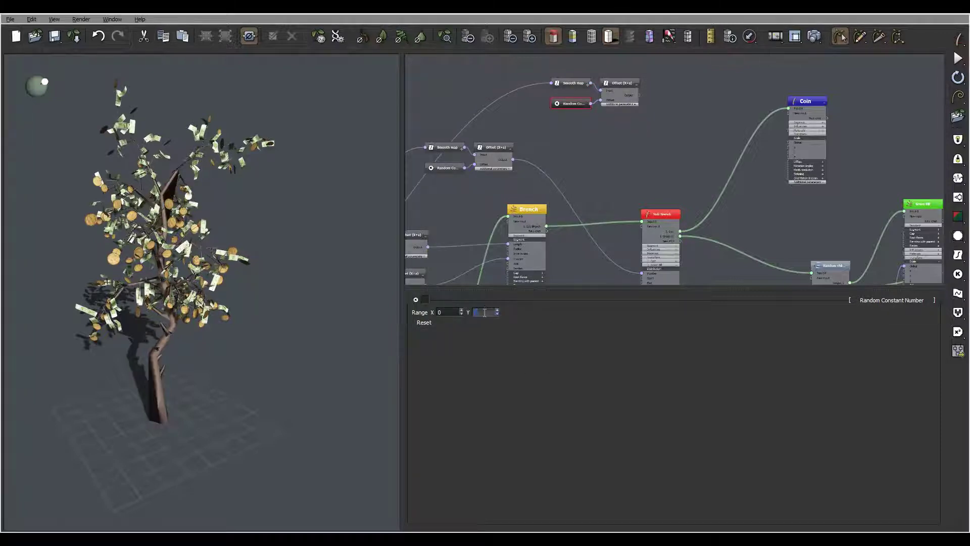
pyautogui.write('0.5')
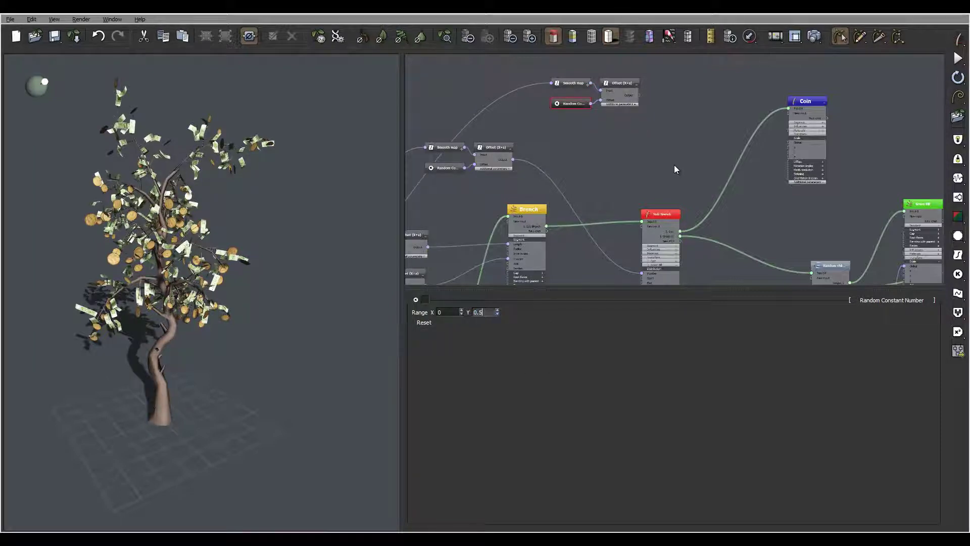
pyautogui.press('Return')
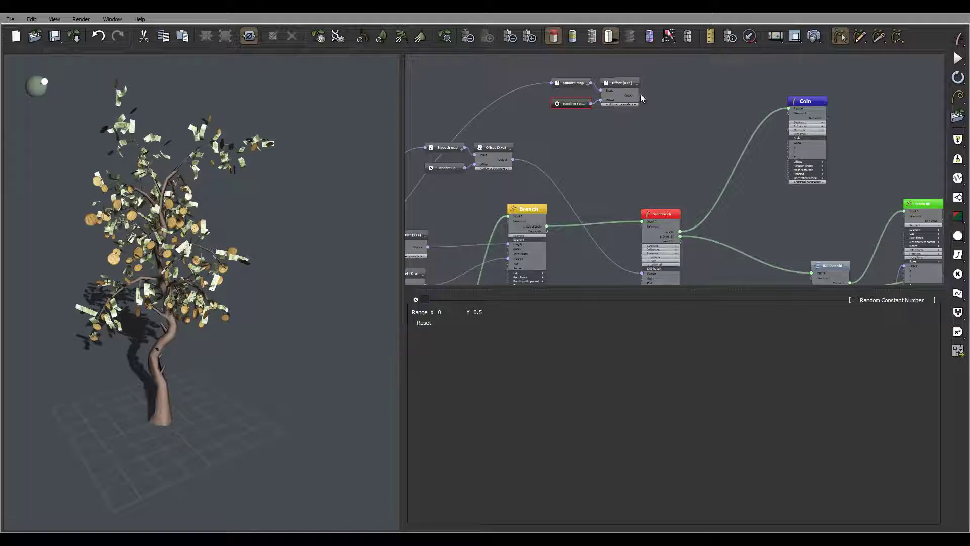
pyautogui.moveTo(640, 95); pyautogui.dragTo(798, 141)
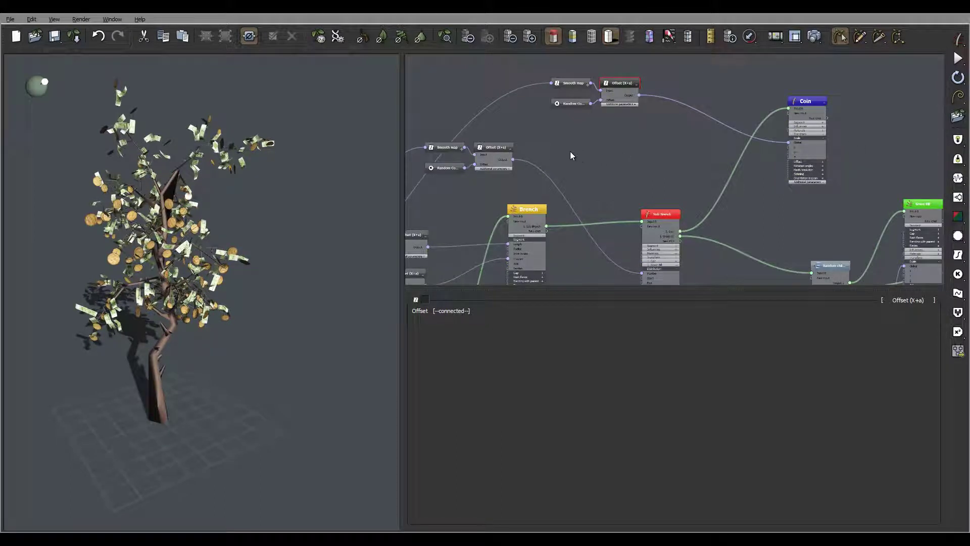
# - Move the Root node's season through 21% and 55% to 74% to check how the coins change size
pyautogui.moveTo(581, 149); pyautogui.dragTo(625, 148, button='middle')
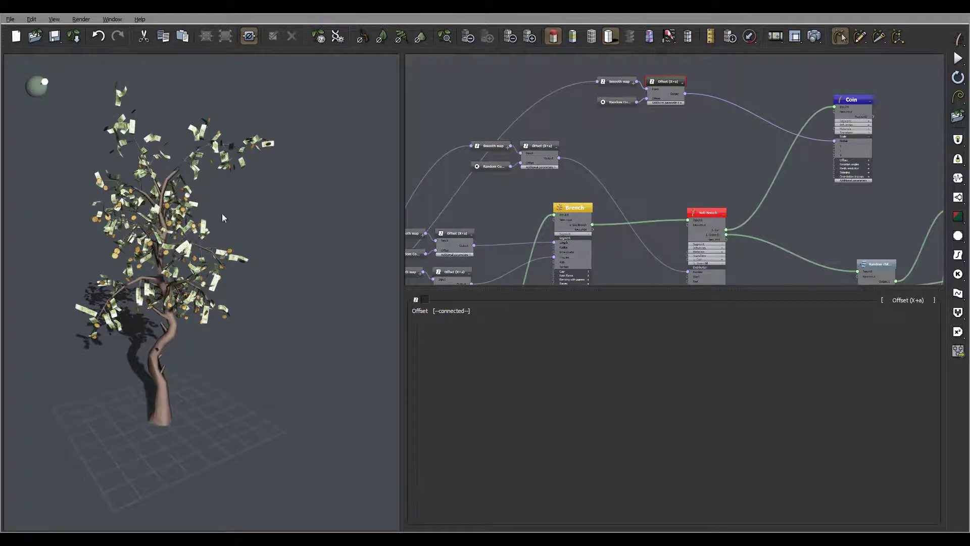
pyautogui.moveTo(658, 150); pyautogui.dragTo(743, 168, button='middle')
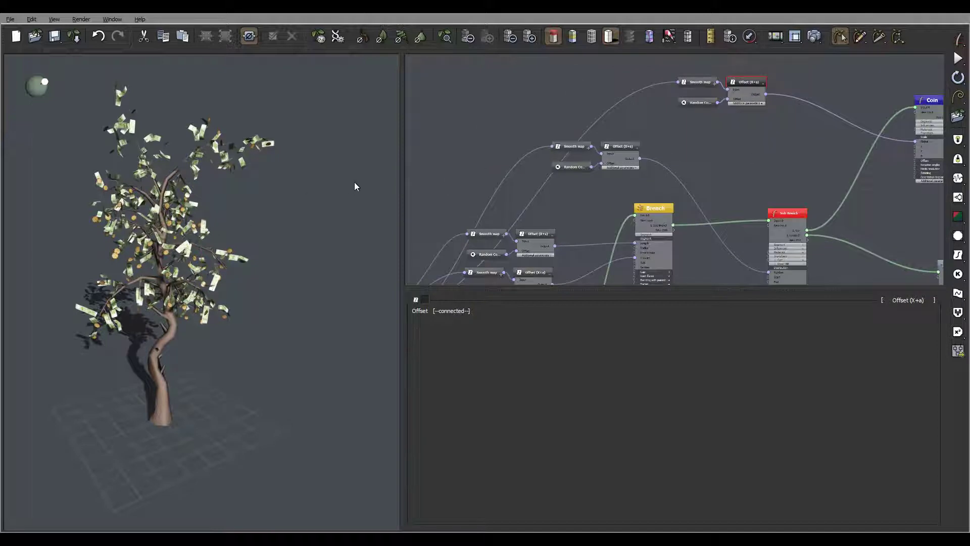
pyautogui.moveTo(602, 164); pyautogui.dragTo(795, 109, button='middle')
pyautogui.moveTo(611, 165); pyautogui.dragTo(622, 159, button='middle')
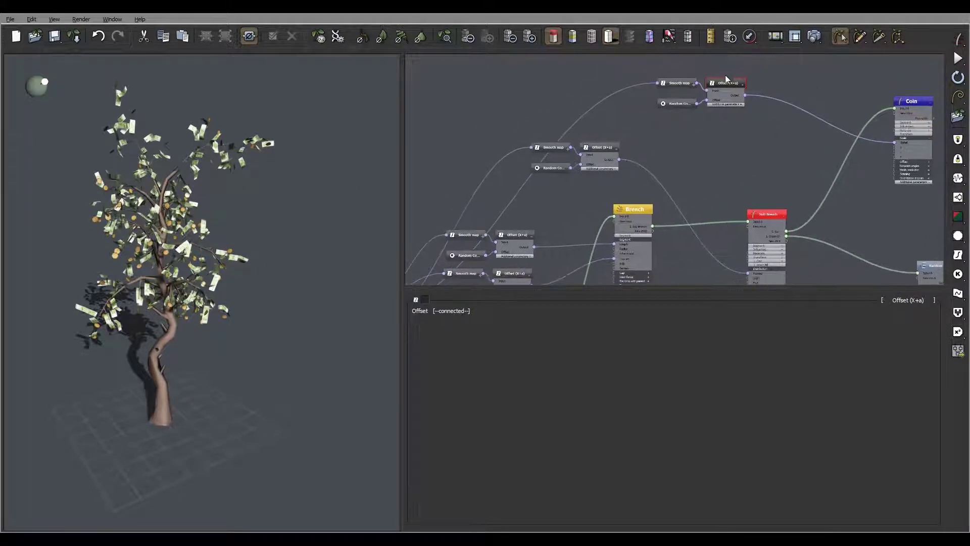
pyautogui.scroll(-2, 481, 273)
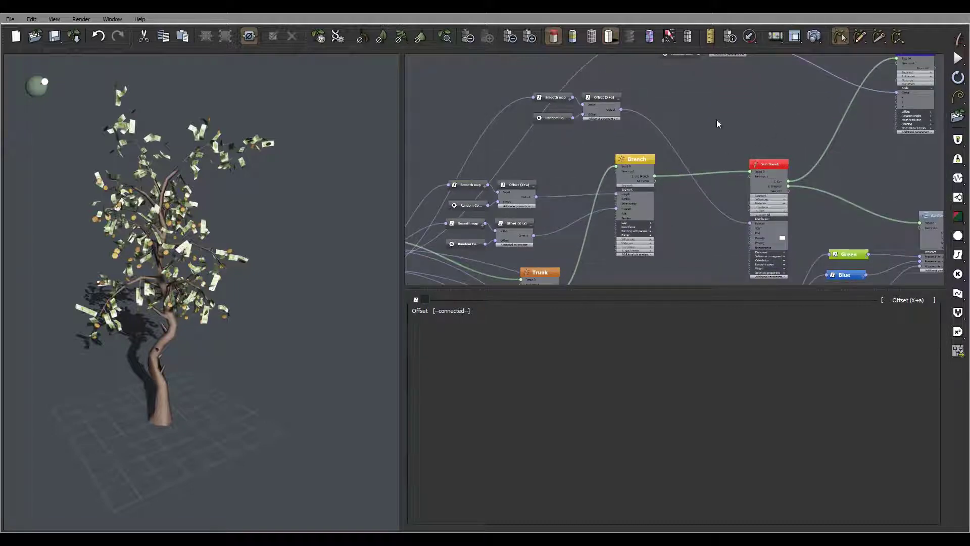
pyautogui.moveTo(740, 109); pyautogui.dragTo(735, 145, button='middle')
pyautogui.moveTo(687, 192); pyautogui.dragTo(735, 128, button='middle')
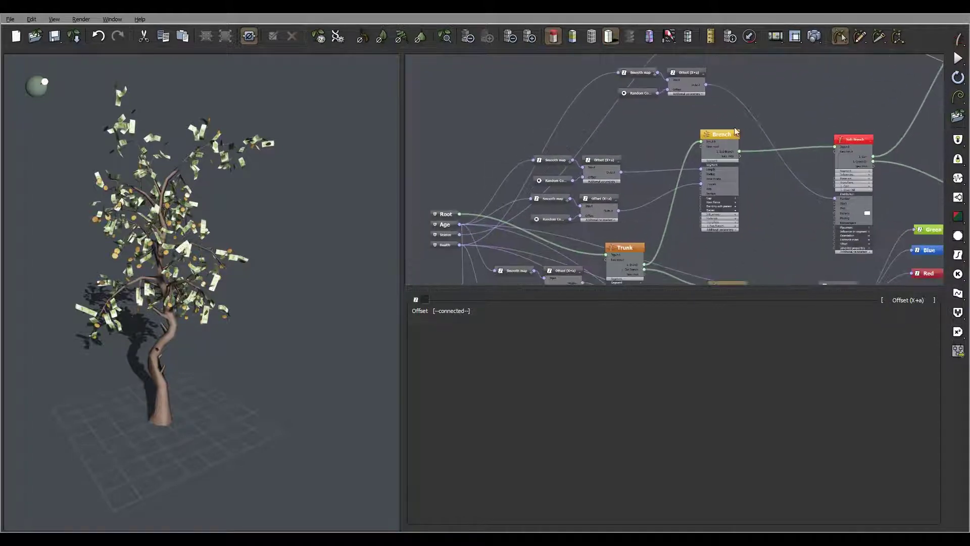
pyautogui.scroll(2, 735, 131)
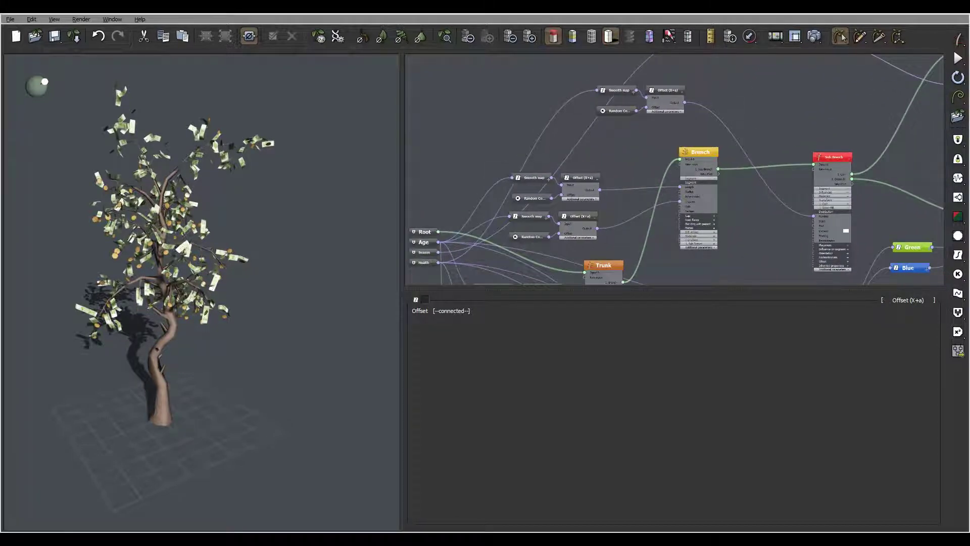
pyautogui.click(424, 232)
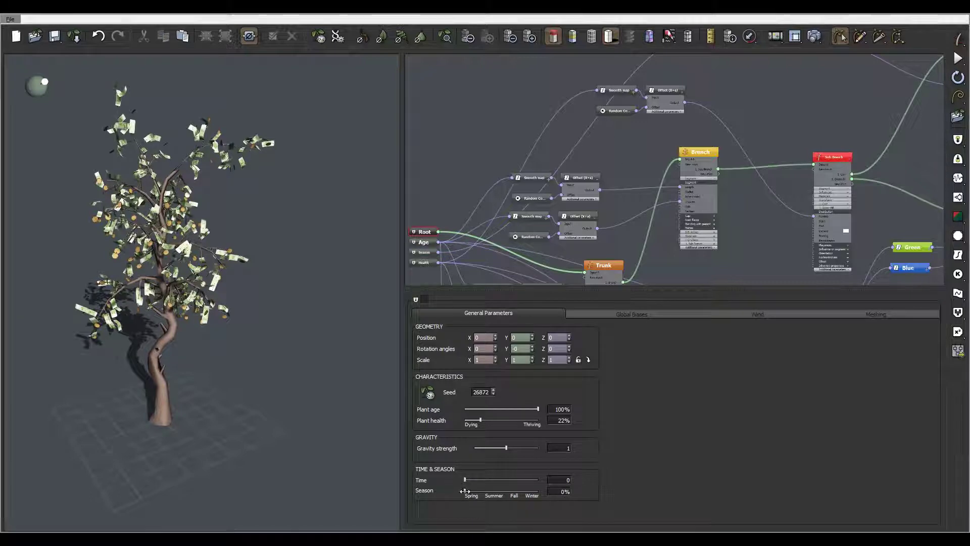
pyautogui.moveTo(465, 491); pyautogui.dragTo(495, 491)
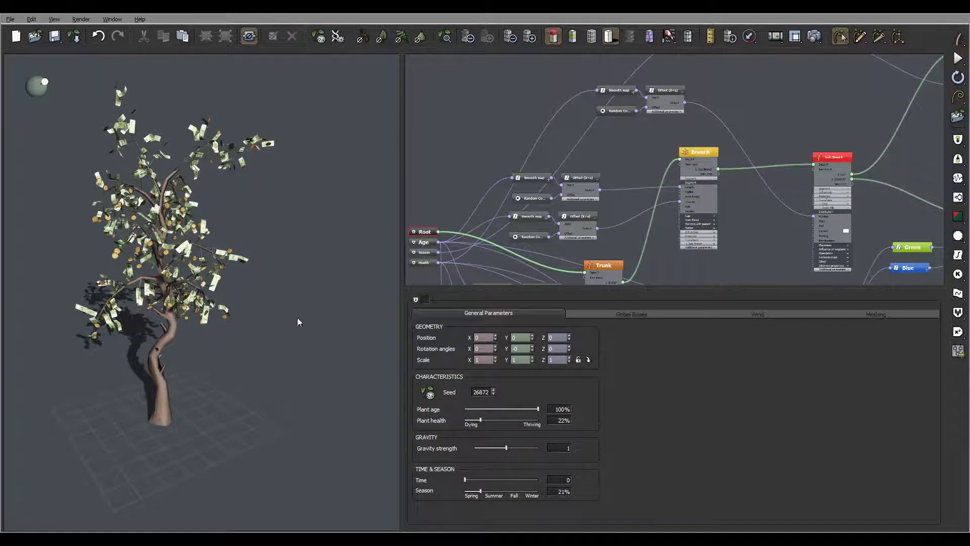
pyautogui.moveTo(481, 491); pyautogui.dragTo(505, 491)
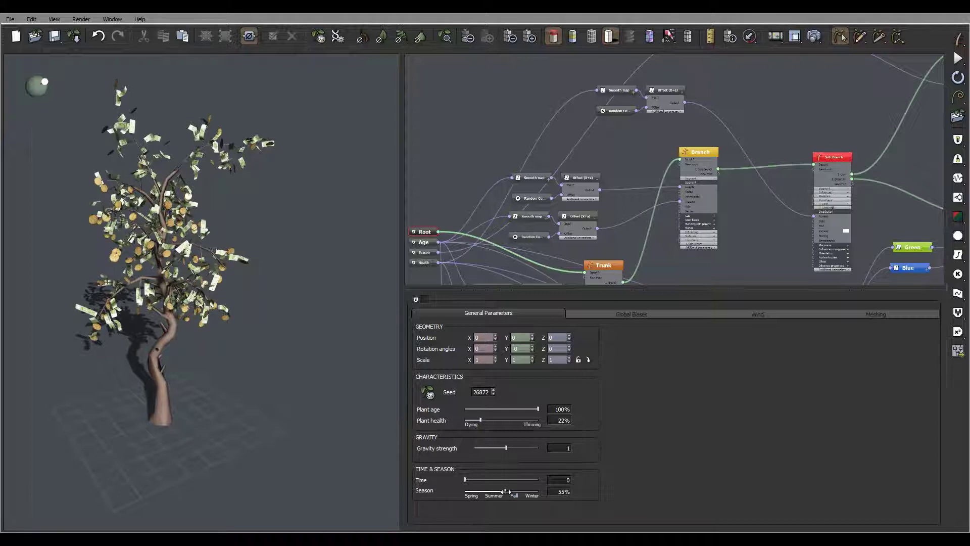
pyautogui.moveTo(505, 491); pyautogui.dragTo(520, 491)
# - Set the coin Smooth map node's input range to 0.35–0.65 and its output range lower value to 0
pyautogui.moveTo(781, 177); pyautogui.dragTo(561, 286, button='middle')
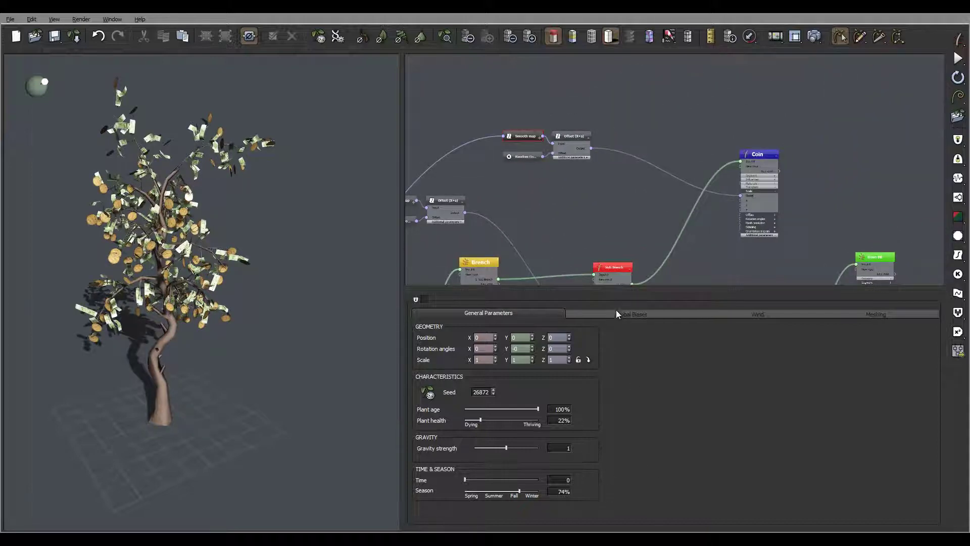
pyautogui.click(531, 321)
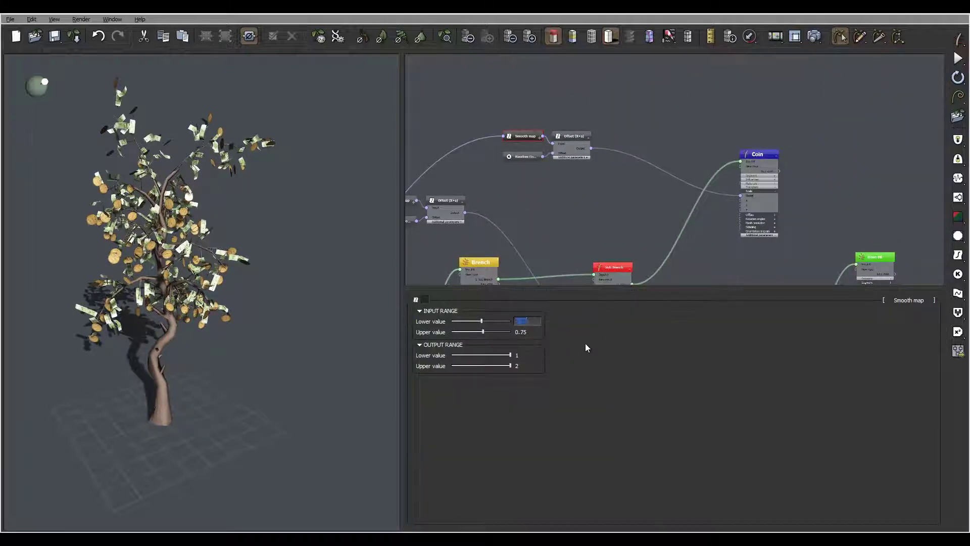
pyautogui.press('Tab')
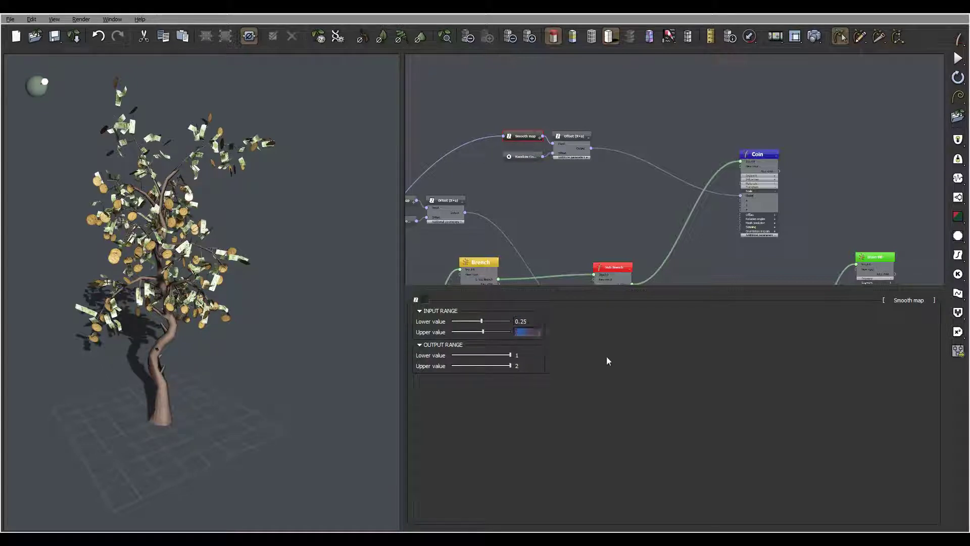
pyautogui.write('0.65')
pyautogui.press('Return')
pyautogui.click(521, 355)
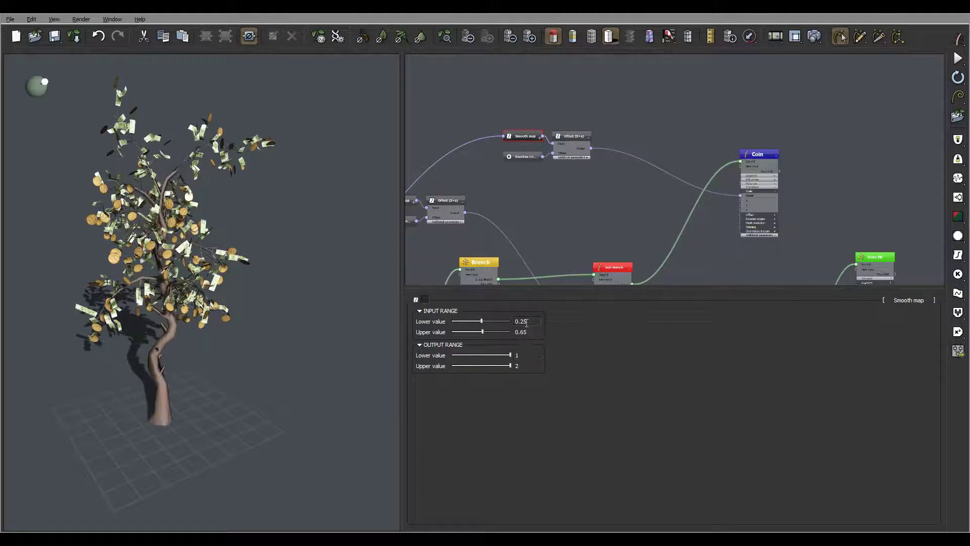
pyautogui.doubleClick(537, 356)
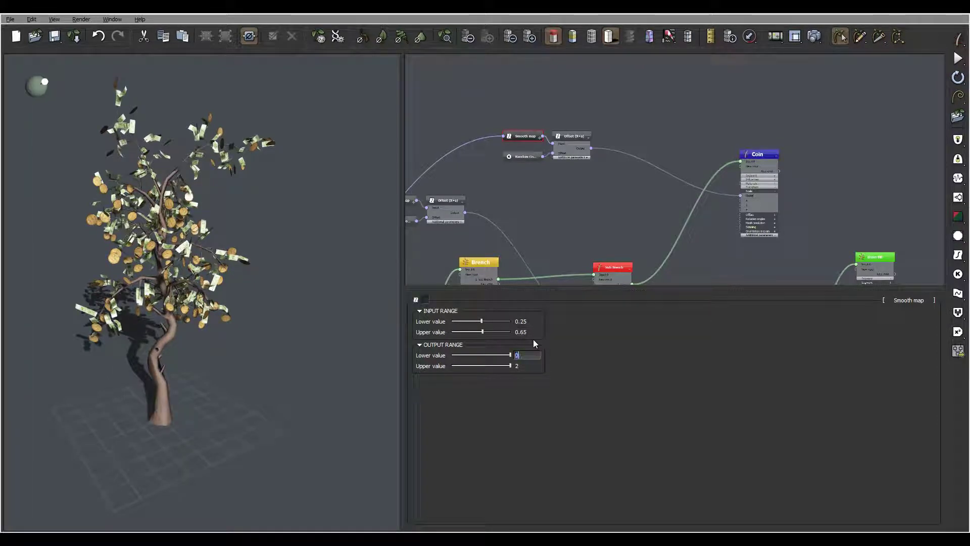
pyautogui.doubleClick(527, 322)
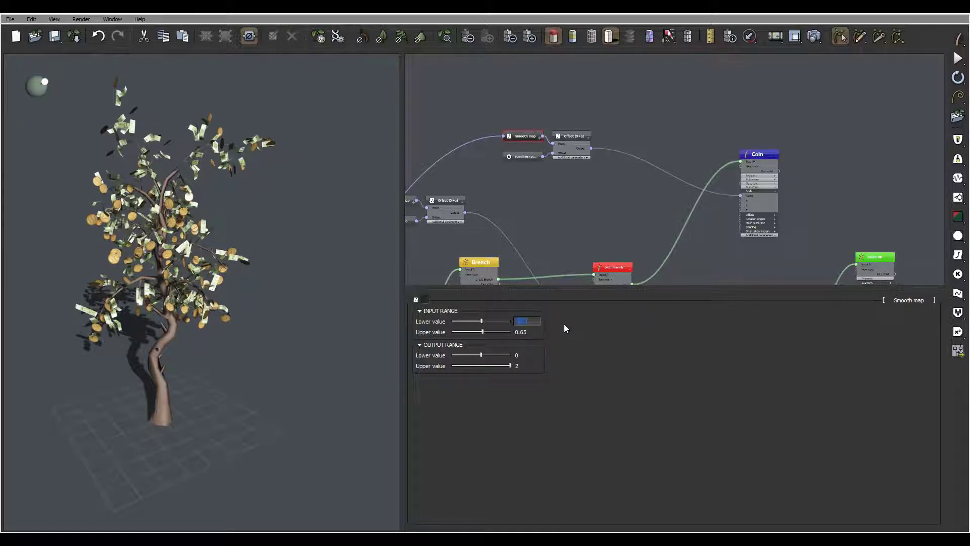
pyautogui.write('0.35')
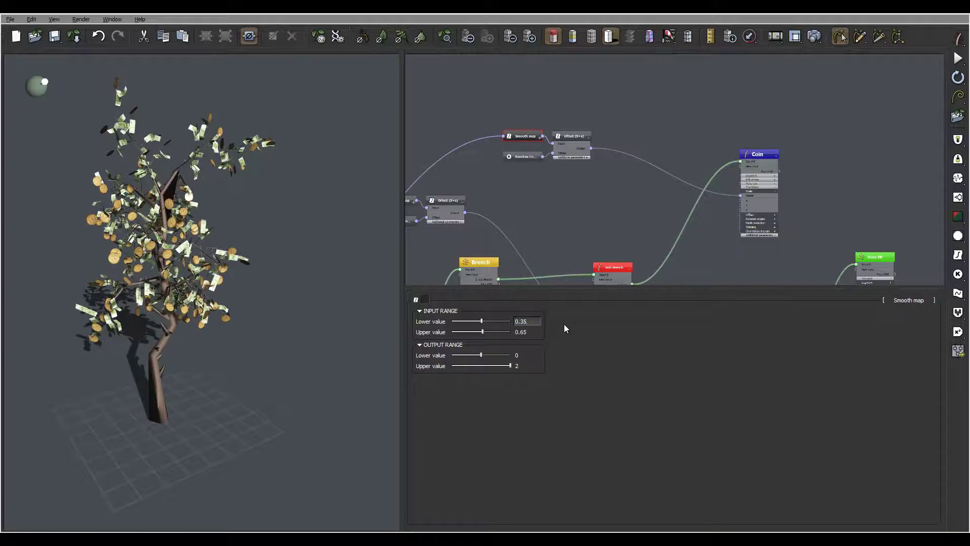
pyautogui.press('Return')
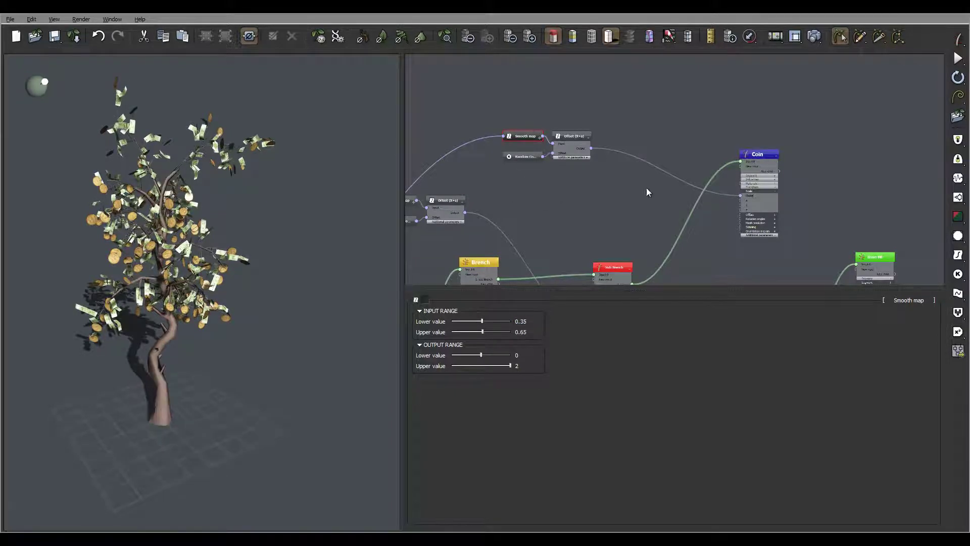
# - Return to the Root node's general parameters and lower the season to 14% to inspect the coins in spring
pyautogui.moveTo(561, 165); pyautogui.dragTo(645, 160, button='middle')
pyautogui.moveTo(448, 273); pyautogui.dragTo(557, 183, button='middle')
pyautogui.moveTo(518, 235); pyautogui.dragTo(615, 196, button='middle')
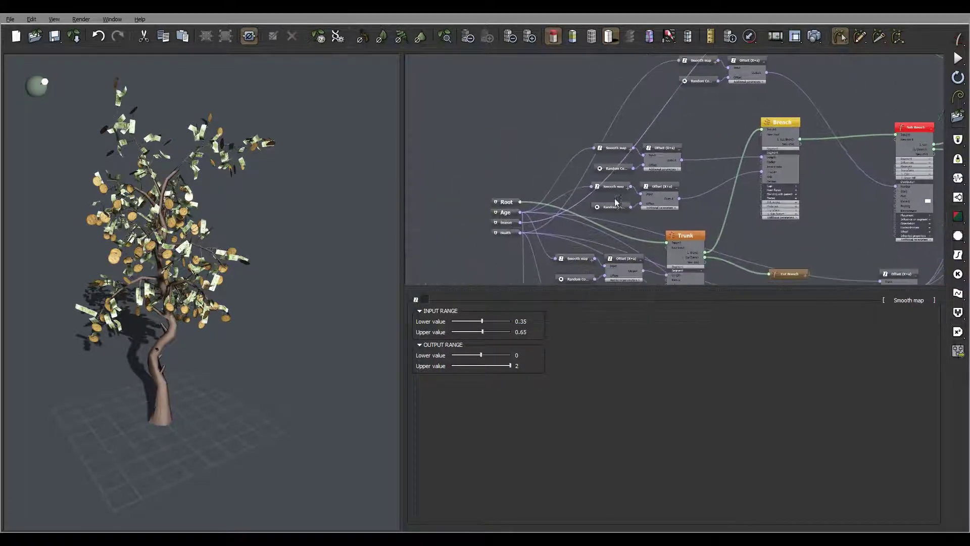
pyautogui.click(506, 206)
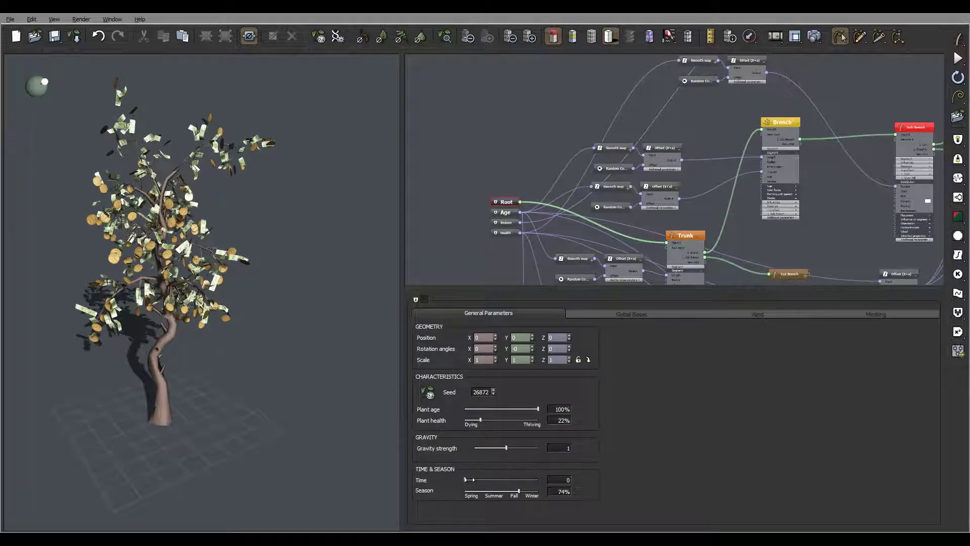
pyautogui.moveTo(470, 479); pyautogui.dragTo(518, 480)
pyautogui.moveTo(518, 480); pyautogui.dragTo(419, 475)
pyautogui.moveTo(501, 491); pyautogui.dragTo(475, 493)
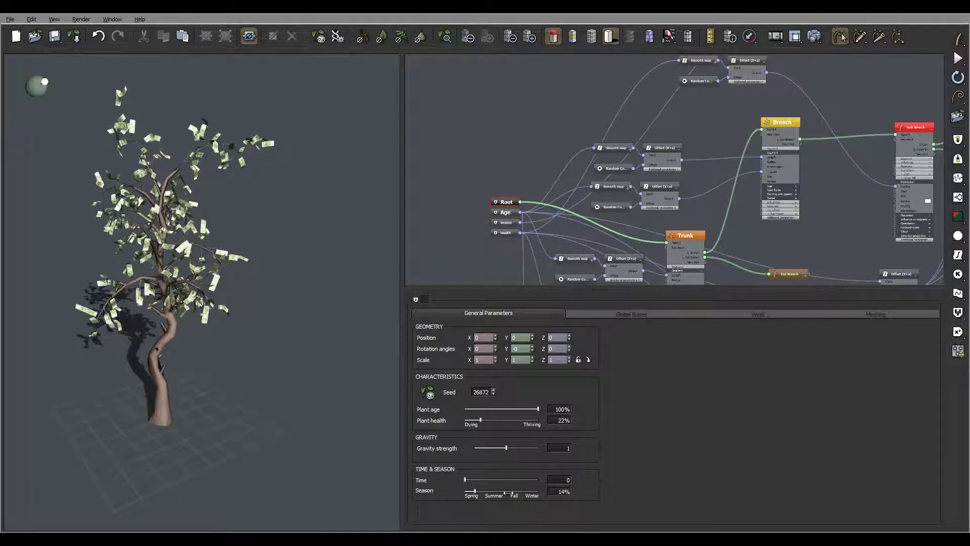
# - Advance the season gradually through 66% to 100% to check how the coins grow towards winter
pyautogui.moveTo(475, 490); pyautogui.dragTo(483, 490)
pyautogui.moveTo(482, 490); pyautogui.dragTo(497, 489)
pyautogui.moveTo(496, 490); pyautogui.dragTo(512, 491)
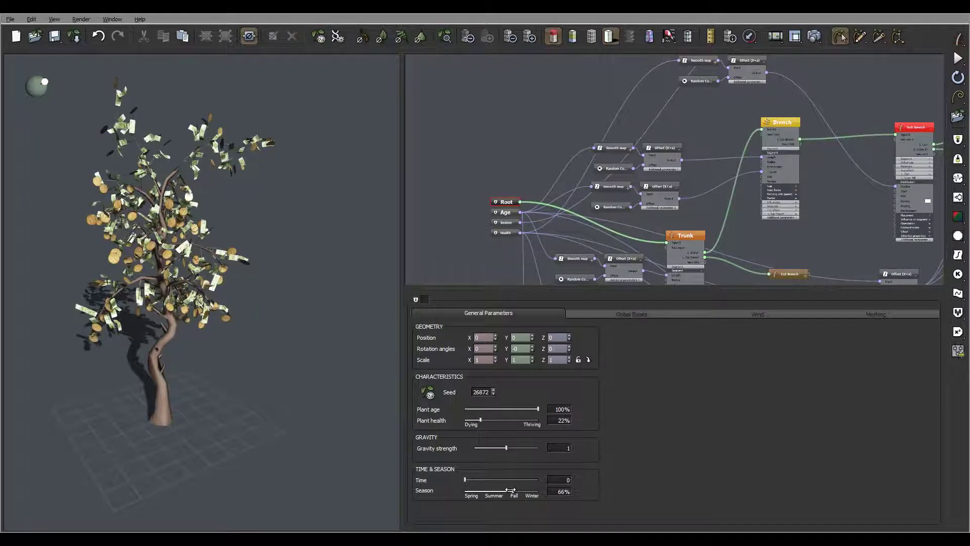
pyautogui.moveTo(510, 490); pyautogui.dragTo(529, 491)
pyautogui.moveTo(530, 490); pyautogui.dragTo(539, 491)
pyautogui.moveTo(776, 180); pyautogui.dragTo(571, 271, button='middle')
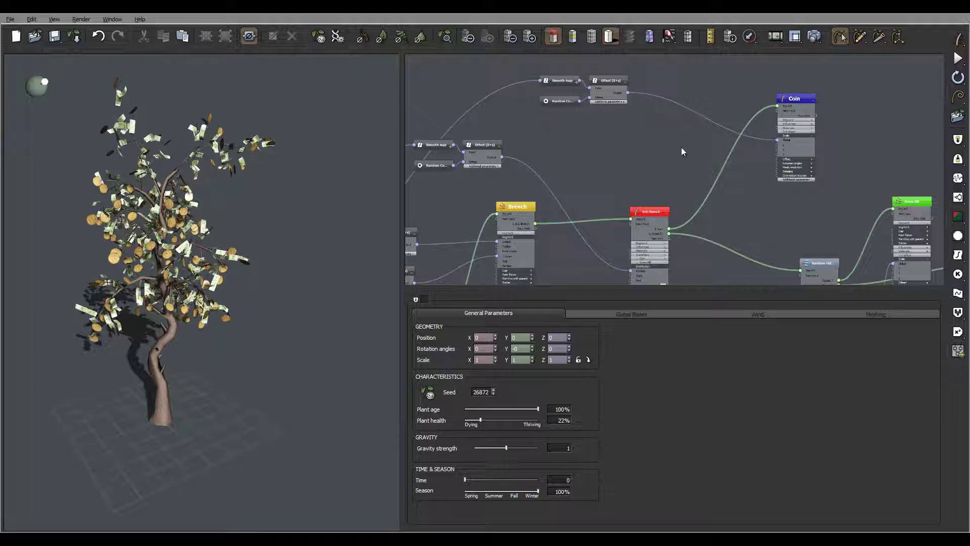
# - Examine the Sub Branch node's Coin child settings, especially the distribution number that controls how many coins grow
pyautogui.moveTo(672, 123); pyautogui.dragTo(635, 125, button='middle')
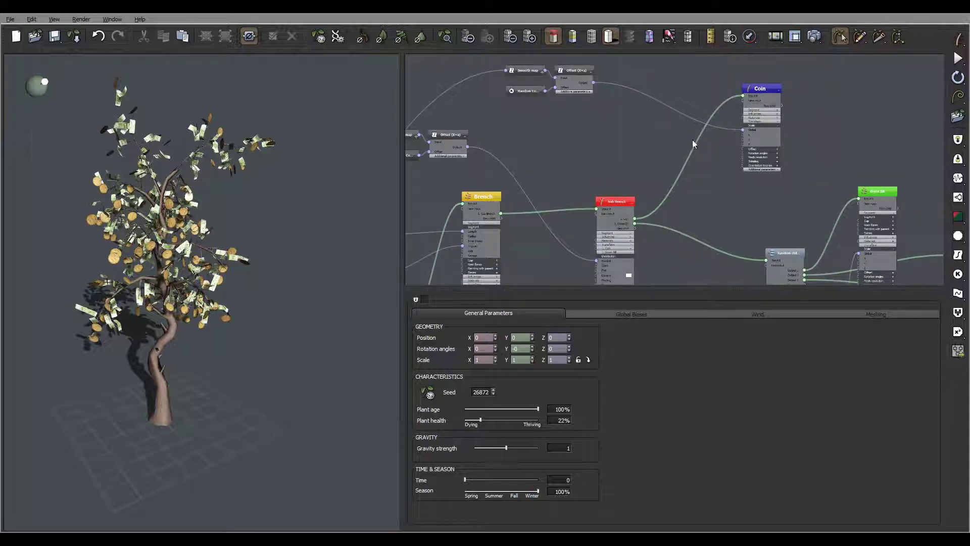
pyautogui.moveTo(693, 197); pyautogui.dragTo(715, 147, button='middle')
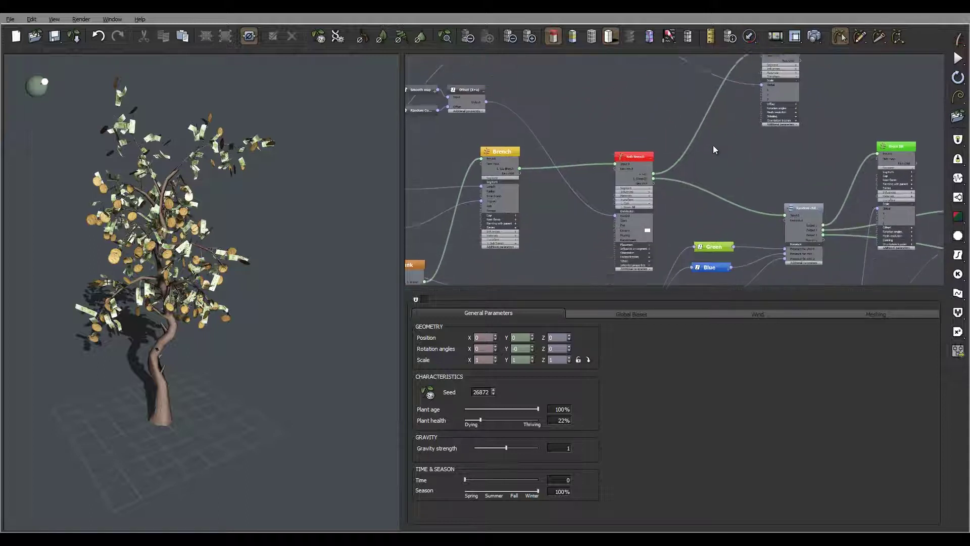
pyautogui.click(633, 150)
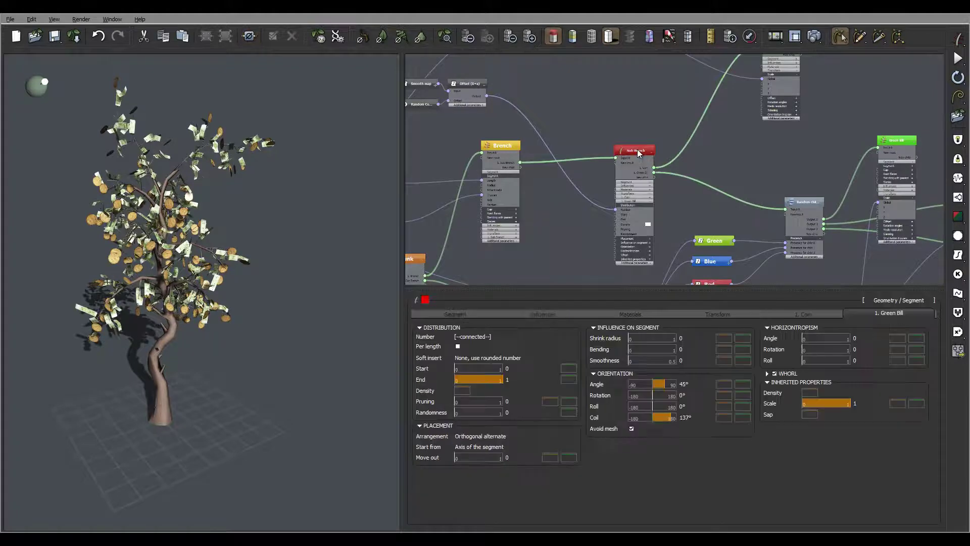
pyautogui.click(807, 314)
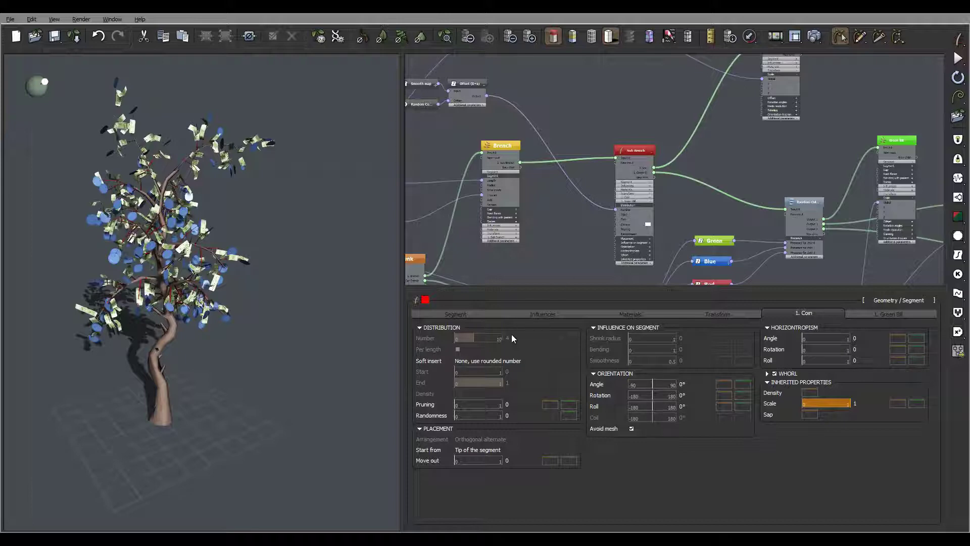
pyautogui.moveTo(563, 217); pyautogui.dragTo(557, 157, button='middle')
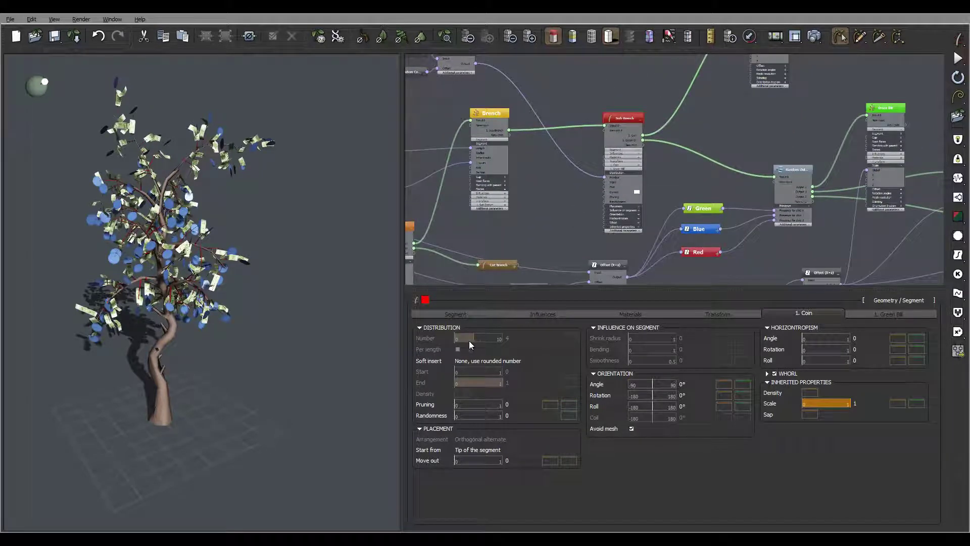
pyautogui.moveTo(493, 179); pyautogui.dragTo(579, 216, button='middle')
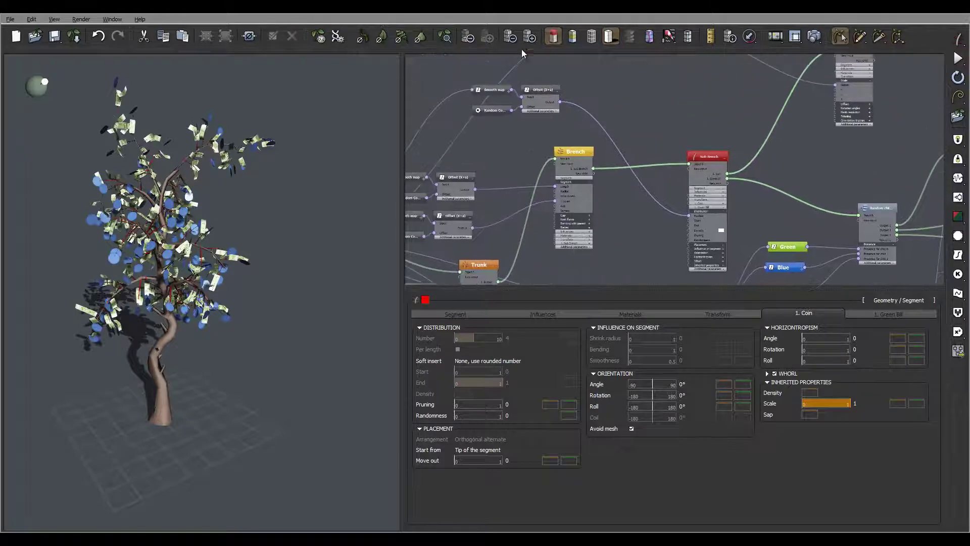
pyautogui.moveTo(690, 219); pyautogui.dragTo(619, 180, button='middle')
pyautogui.scroll(3, 625, 178)
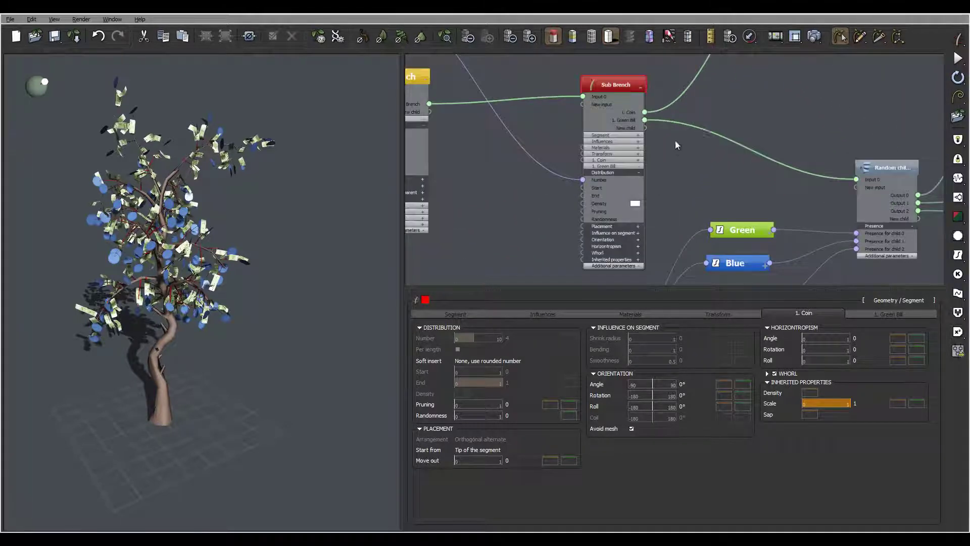
pyautogui.click(656, 389)
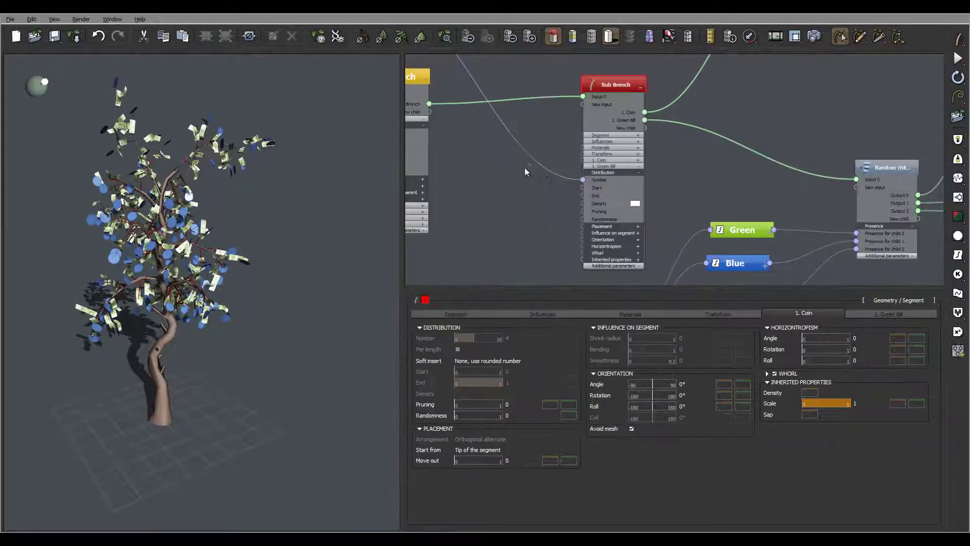
pyautogui.moveTo(524, 168); pyautogui.dragTo(557, 131, button='middle')
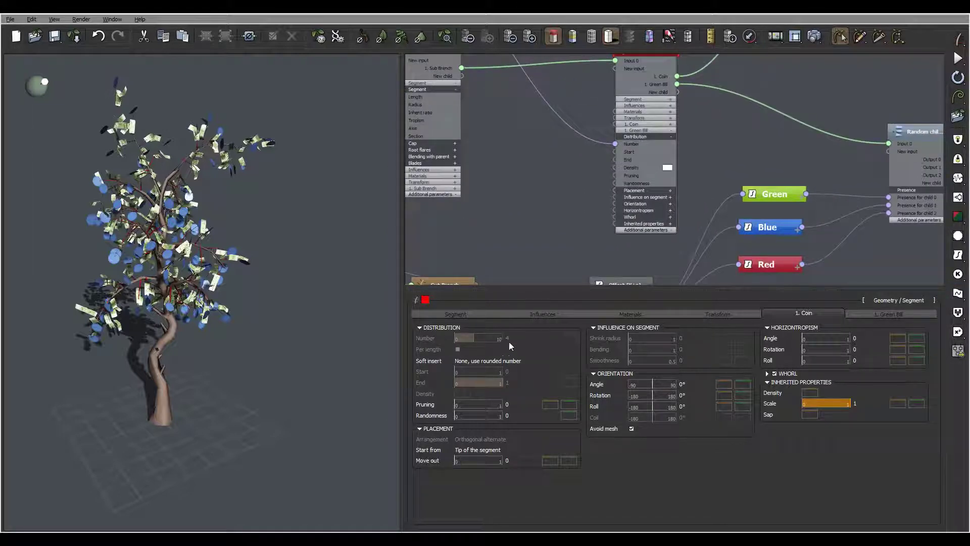
pyautogui.moveTo(539, 178); pyautogui.dragTo(522, 146, button='middle')
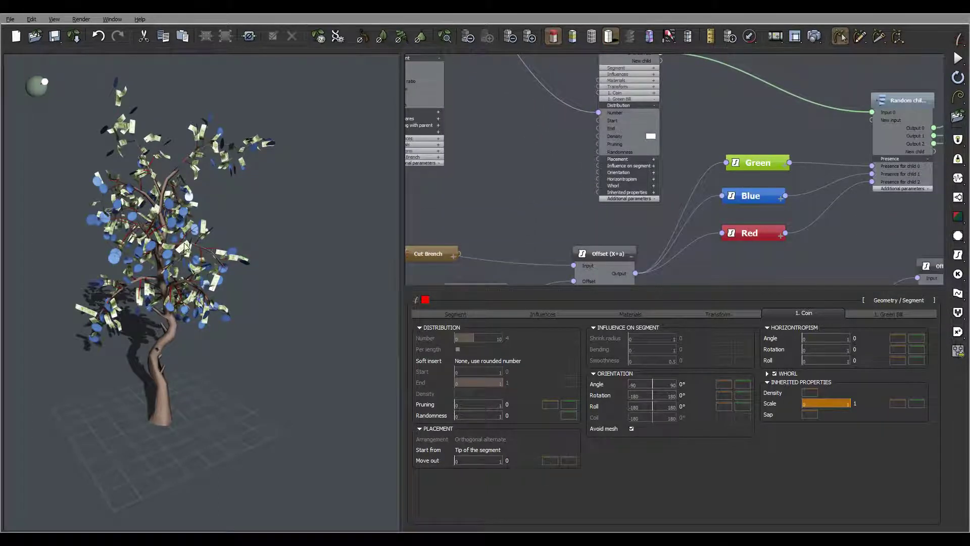
# - Add a Threshold filter node below the Smooth map and Random Constant nodes that drive the Coin scale
pyautogui.moveTo(558, 96); pyautogui.dragTo(524, 260, button='middle')
pyautogui.moveTo(622, 165); pyautogui.dragTo(587, 213, button='middle')
pyautogui.moveTo(569, 148); pyautogui.dragTo(605, 128, button='middle')
pyautogui.moveTo(529, 139); pyautogui.dragTo(583, 180, button='middle')
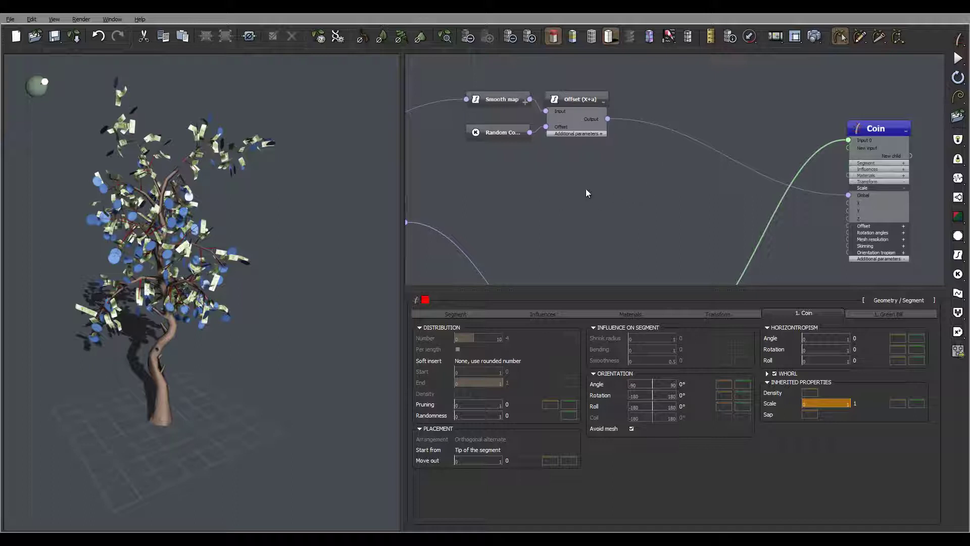
pyautogui.moveTo(637, 174); pyautogui.dragTo(584, 189, button='middle')
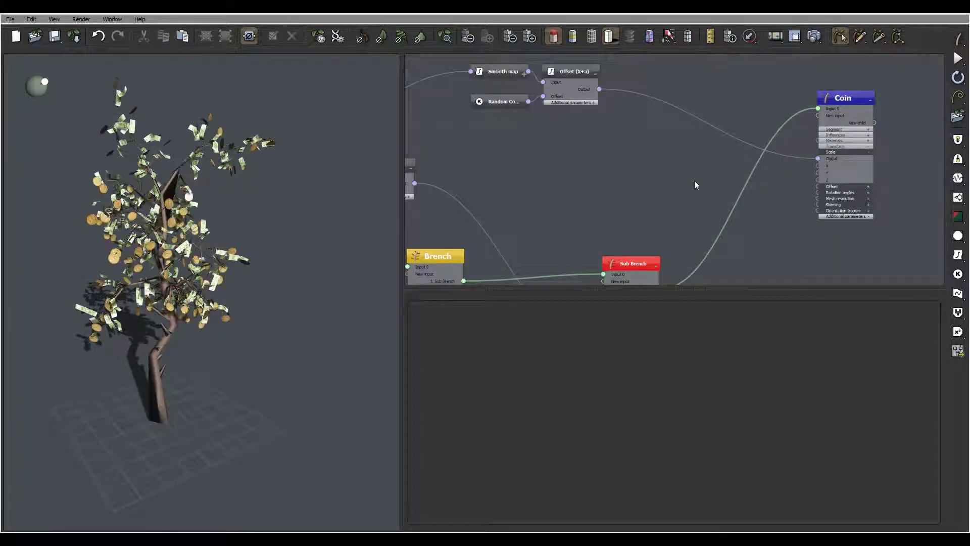
pyautogui.moveTo(644, 137)
pyautogui.mouseDown(button='middle')
pyautogui.moveTo(696, 123)
pyautogui.moveTo(648, 142)
pyautogui.mouseUp(button='middle')
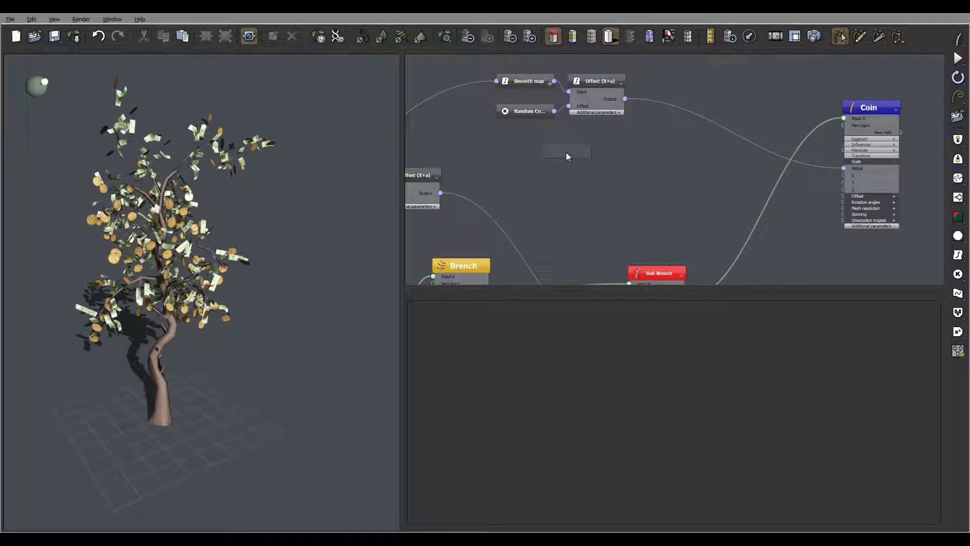
pyautogui.rightClick(566, 152)
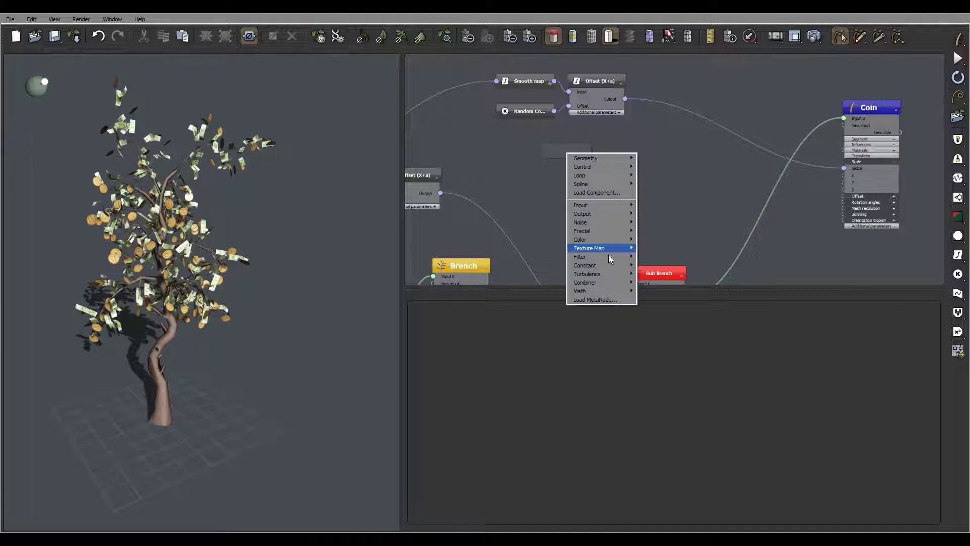
pyautogui.moveTo(605, 255)
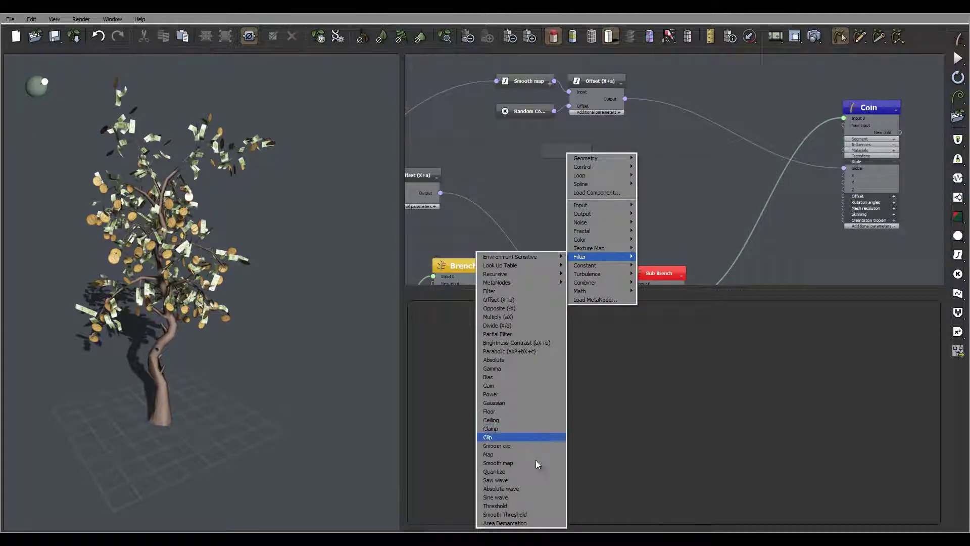
pyautogui.click(526, 505)
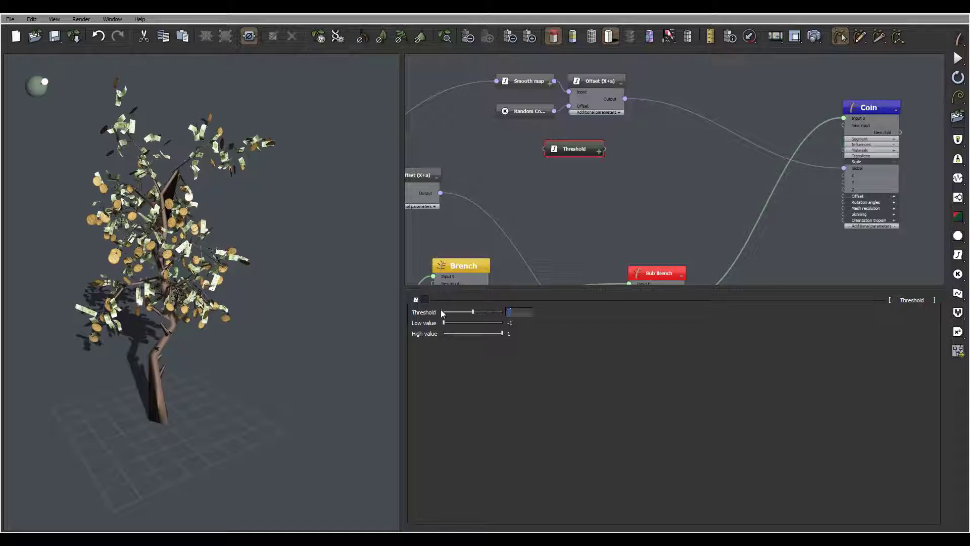
# - Set the Threshold node to threshold 0.8, low value 0 and high value -3, and shift it slightly away from the Coin node
pyautogui.doubleClick(526, 309)
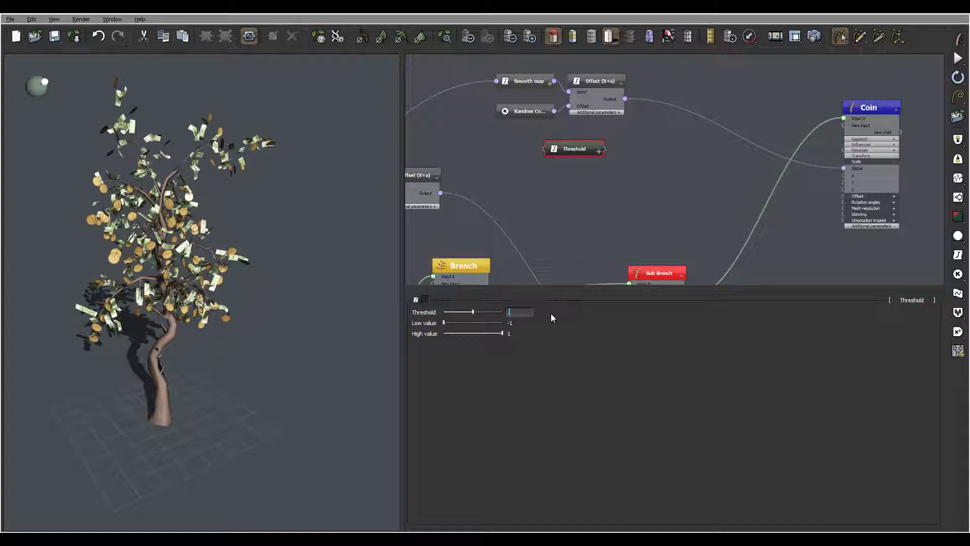
pyautogui.write('.80')
pyautogui.press('Tab')
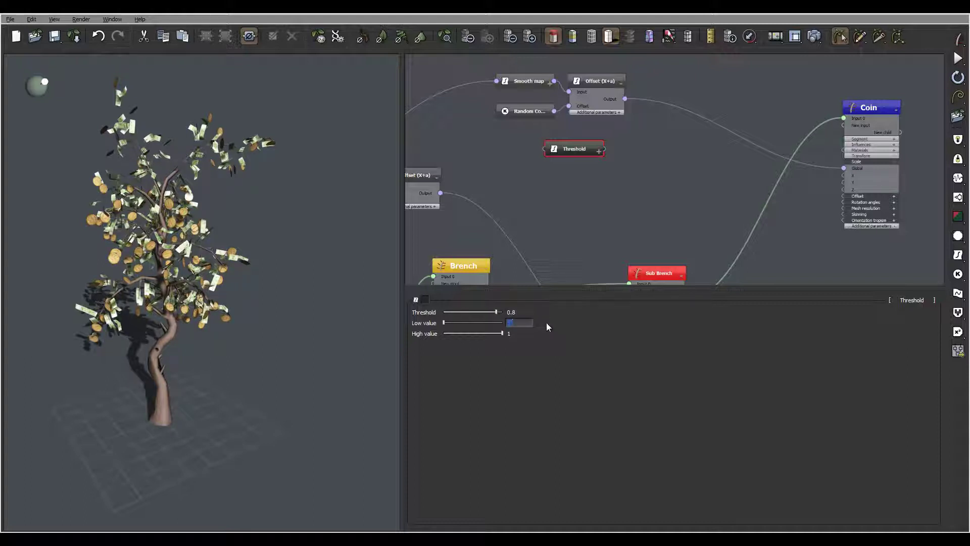
pyautogui.write('0')
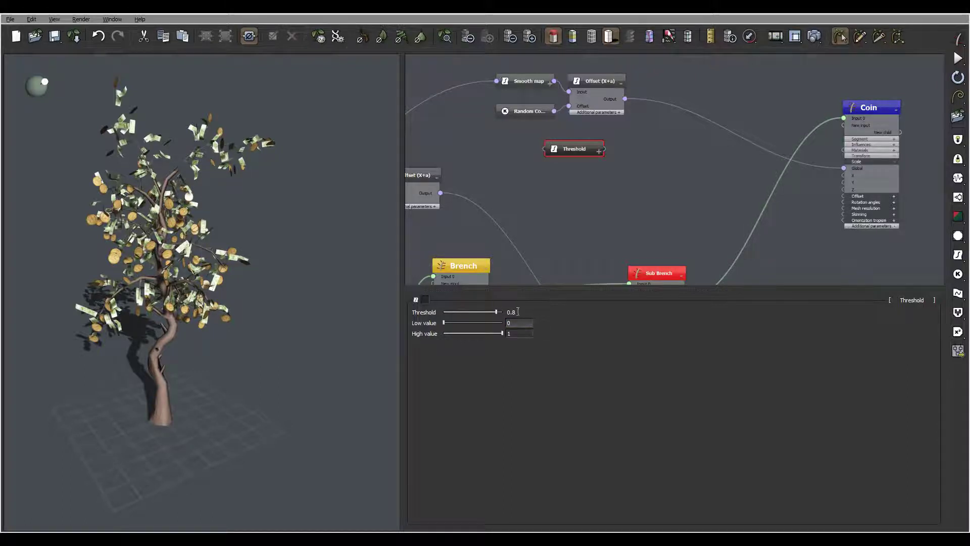
pyautogui.press('Tab')
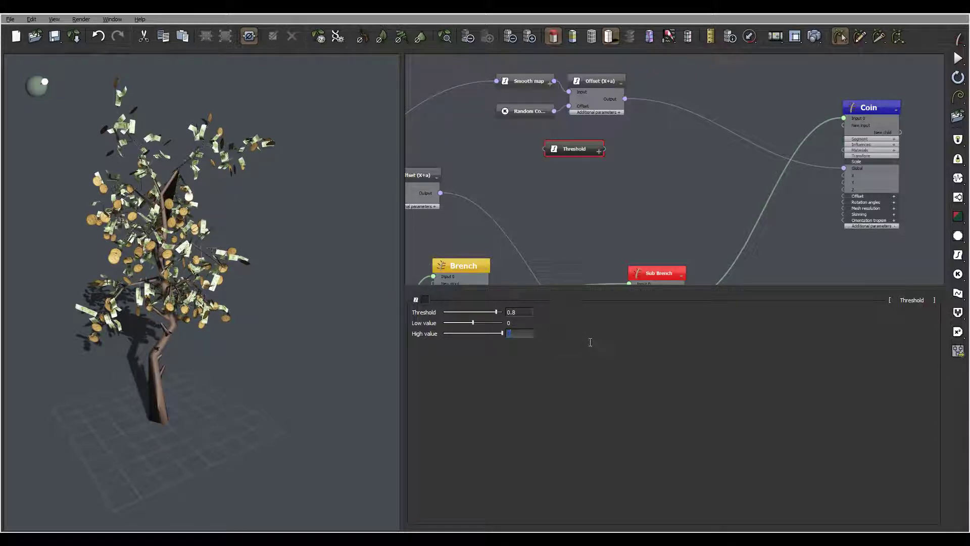
pyautogui.write('-3')
pyautogui.press('Return')
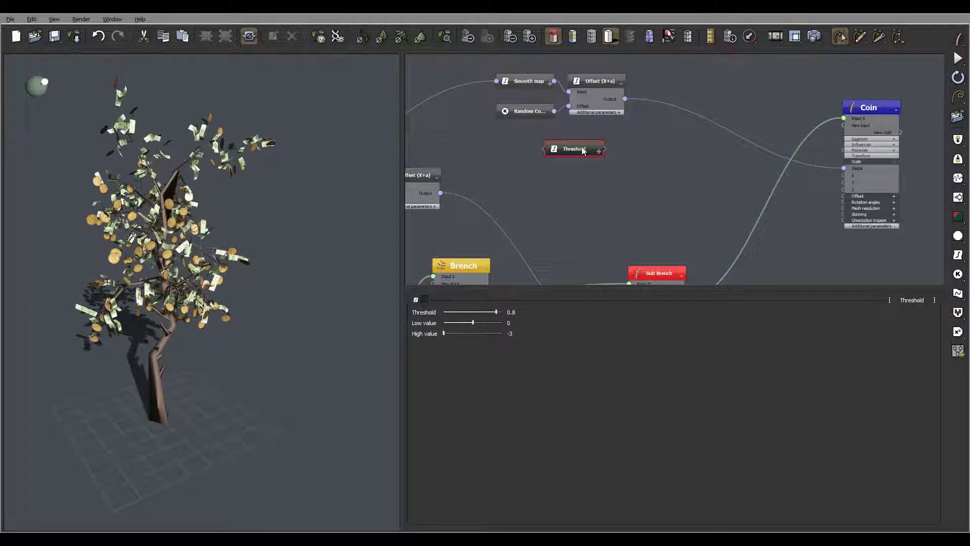
pyautogui.moveTo(583, 150); pyautogui.dragTo(563, 161)
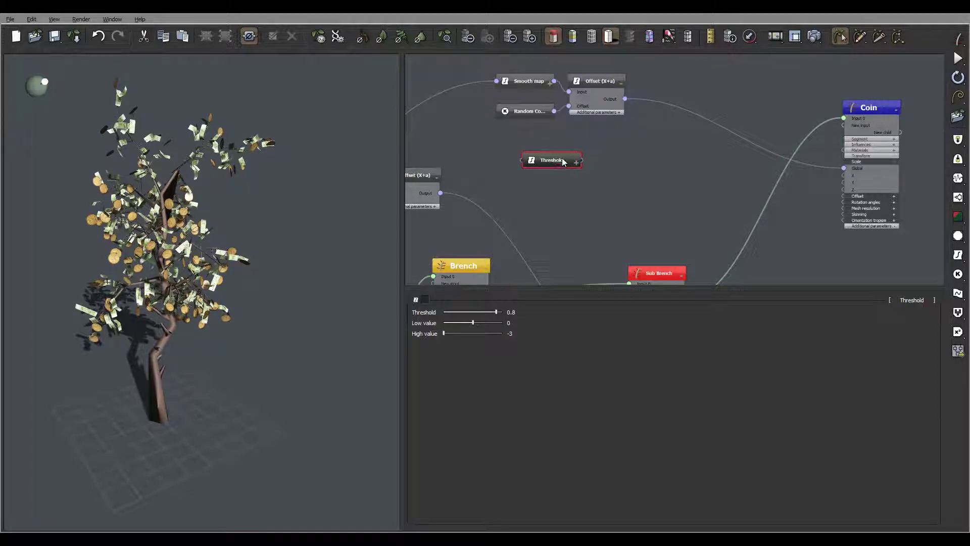
# - Add another Offset (X+a) filter node, expose its Offset parameter, and feed the existing coin Offset output into its Input
pyautogui.click(651, 156)
pyautogui.rightClick(650, 152)
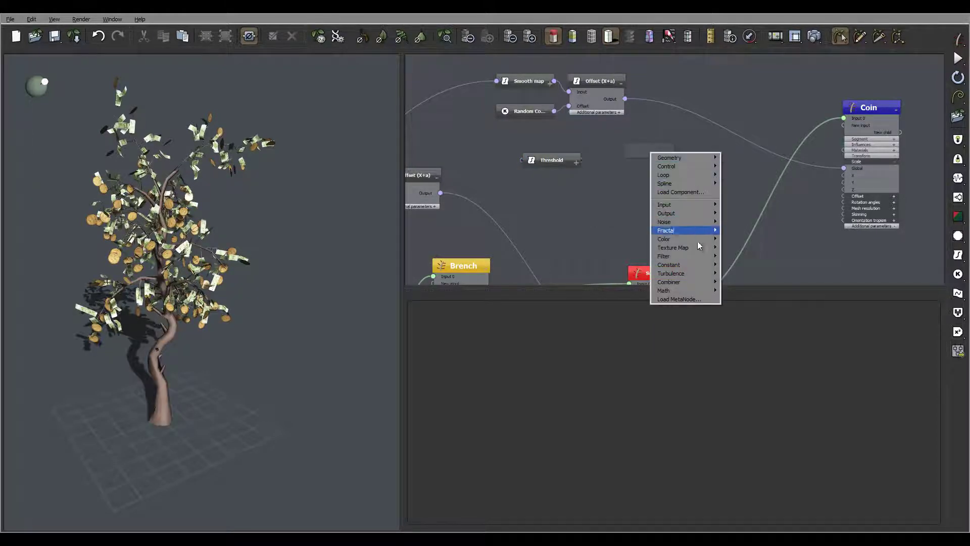
pyautogui.moveTo(696, 255)
pyautogui.click(630, 298)
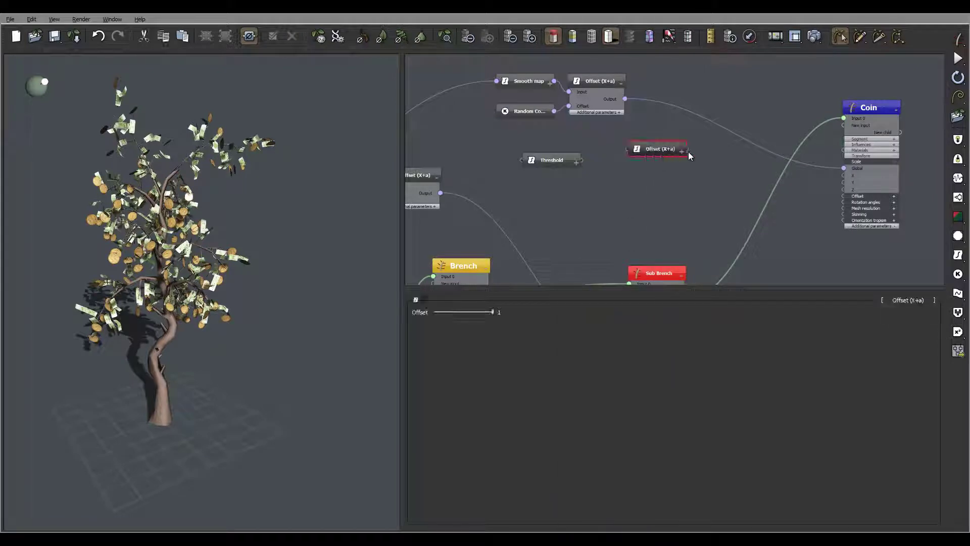
pyautogui.click(682, 151)
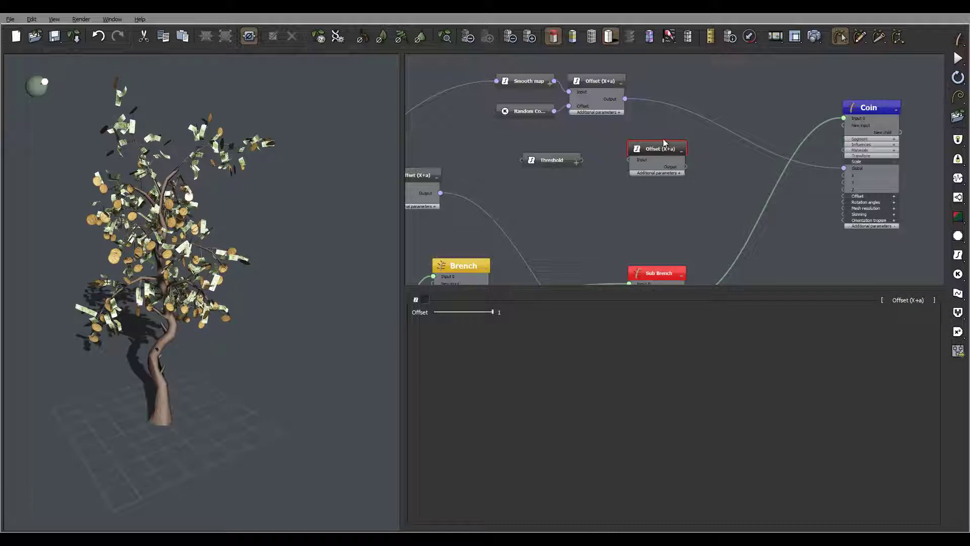
pyautogui.click(679, 173)
pyautogui.moveTo(646, 147); pyautogui.dragTo(675, 139)
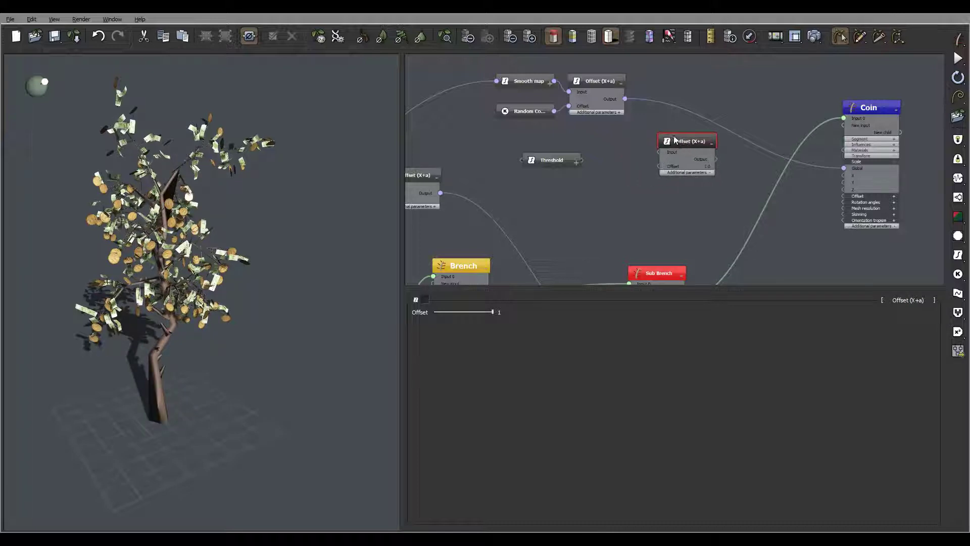
pyautogui.moveTo(625, 99); pyautogui.dragTo(662, 153)
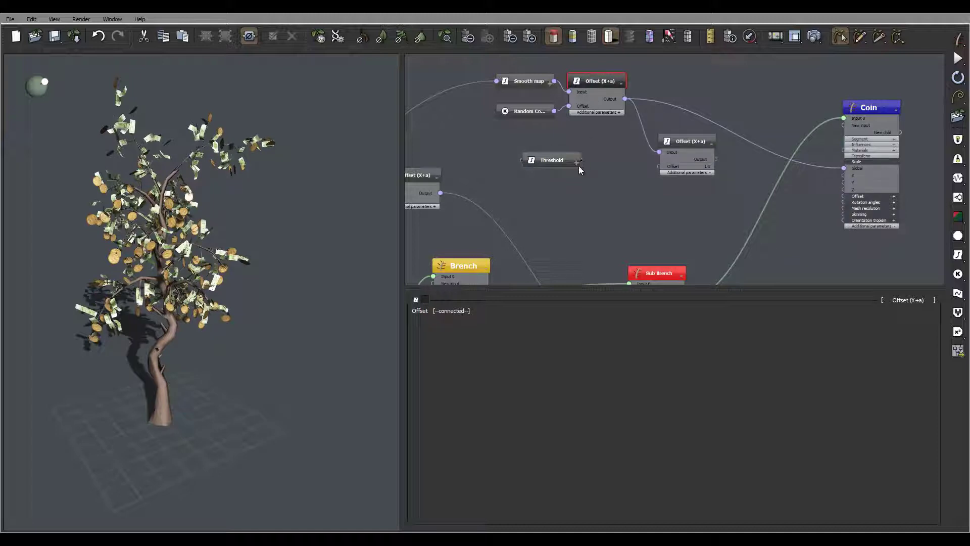
# - Connect the Season node's output to the Threshold node's input
pyautogui.moveTo(544, 199); pyautogui.dragTo(670, 127, button='middle')
pyautogui.scroll(-3, 632, 172)
pyautogui.moveTo(693, 97); pyautogui.dragTo(453, 242)
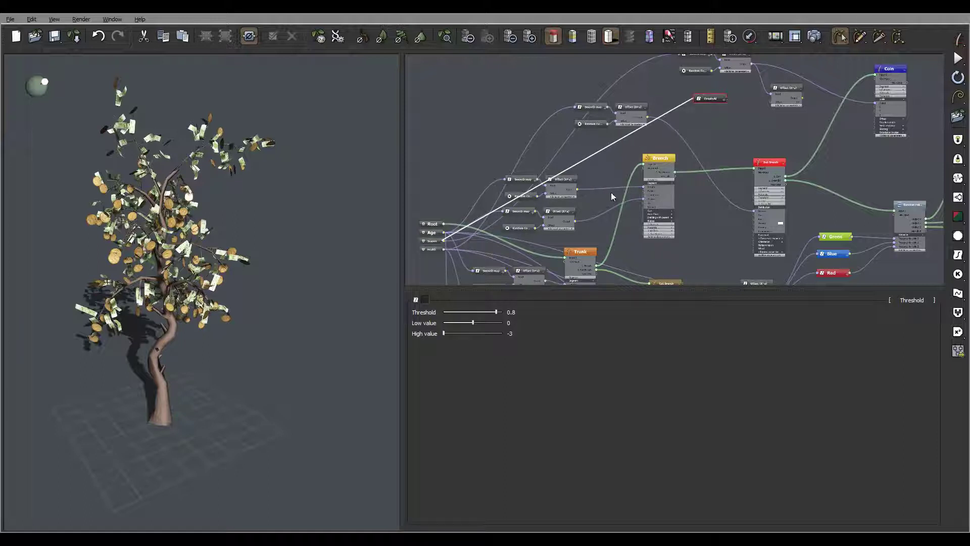
# - Connect the Threshold output to the new Offset node's Offset input, and that node's output to the Coin node's Global scale
pyautogui.moveTo(772, 119); pyautogui.dragTo(580, 145, button='middle')
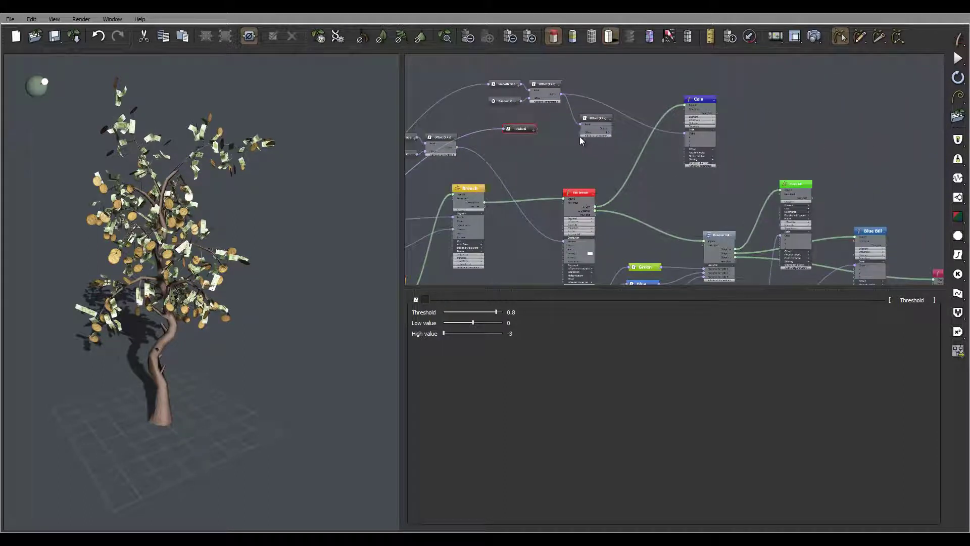
pyautogui.scroll(2, 580, 137)
pyautogui.scroll(1, 515, 186)
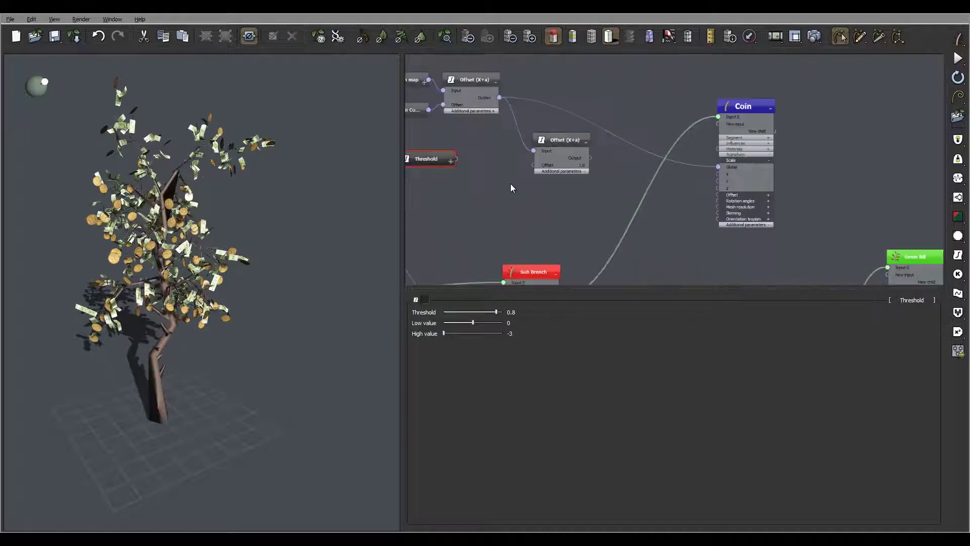
pyautogui.moveTo(480, 166); pyautogui.dragTo(534, 165)
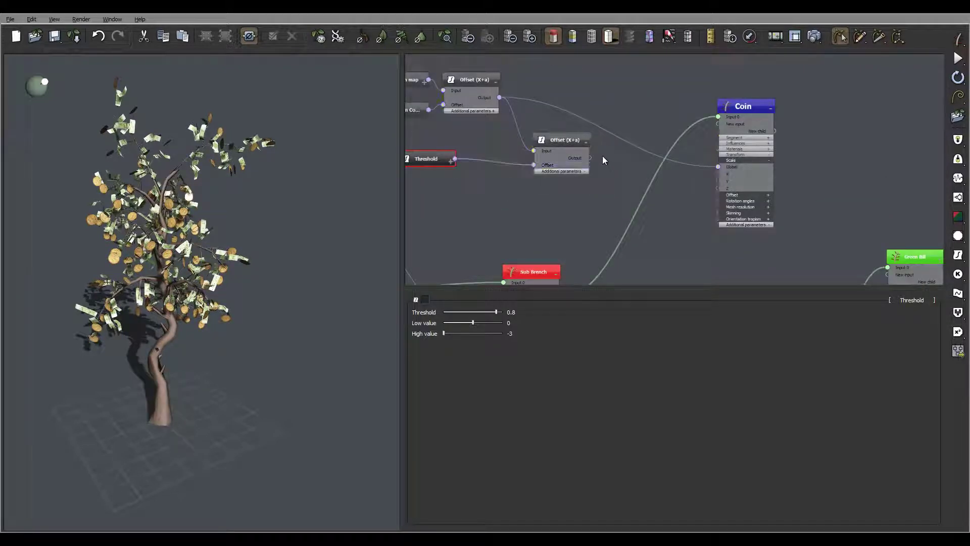
pyautogui.moveTo(590, 158); pyautogui.dragTo(726, 166)
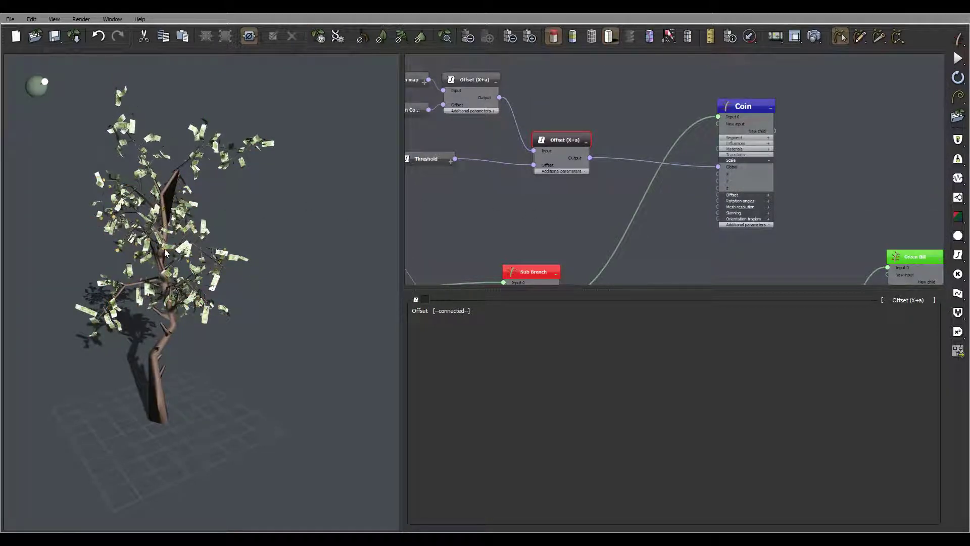
# - Select the Root node and lower its season through 96% to 0% to check how the coins respond
pyautogui.moveTo(521, 211); pyautogui.dragTo(631, 172, button='middle')
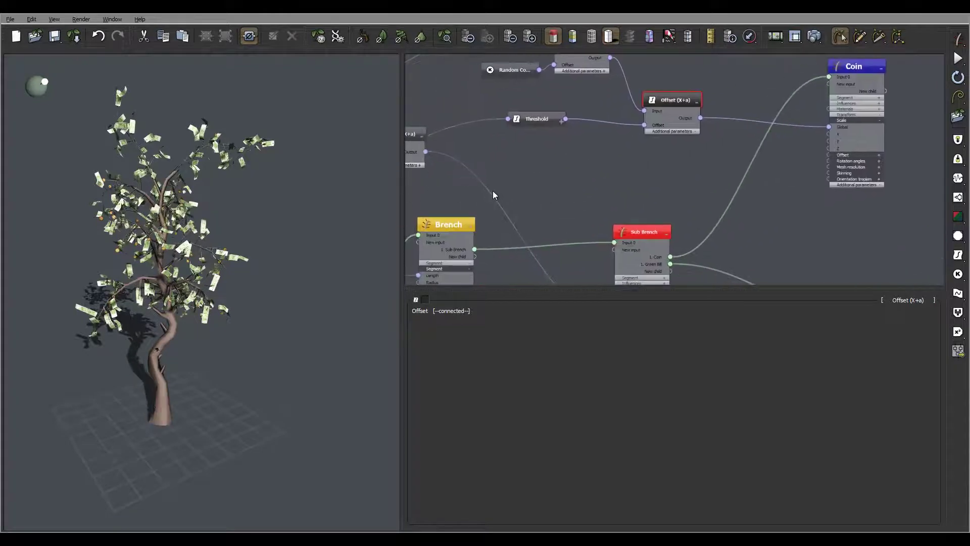
pyautogui.scroll(-3, 494, 192)
pyautogui.moveTo(520, 214)
pyautogui.mouseDown(button='middle')
pyautogui.moveTo(649, 129)
pyautogui.moveTo(577, 149)
pyautogui.moveTo(655, 160)
pyautogui.mouseUp(button='middle')
pyautogui.click(458, 208)
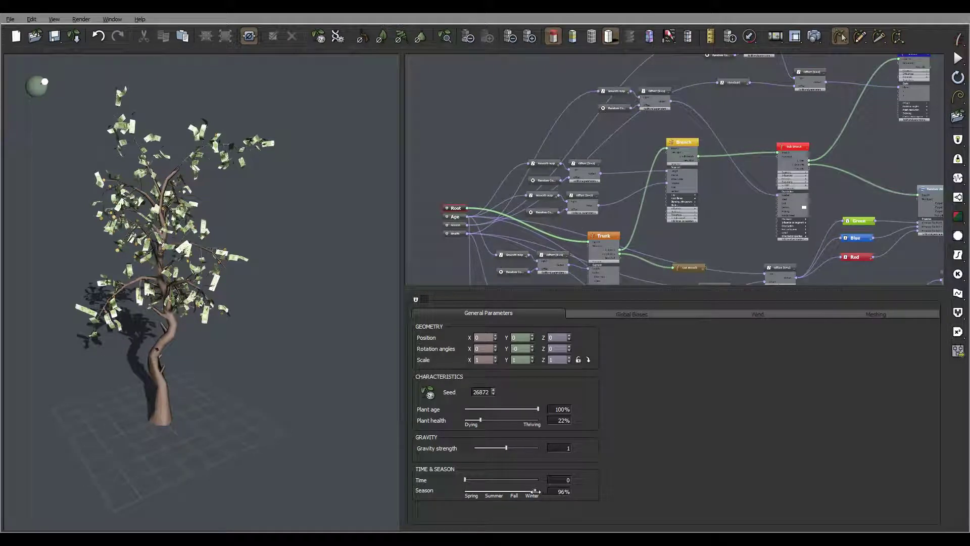
pyautogui.moveTo(461, 492); pyautogui.dragTo(454, 486)
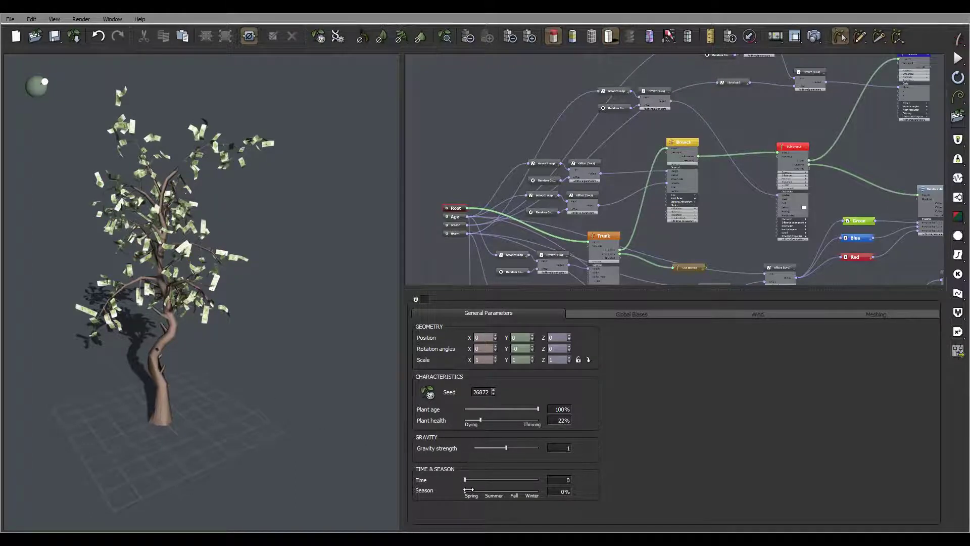
# - Raise the season from 0% through 68% to 92% and inspect the coins on the tree from several angles
pyautogui.moveTo(468, 490); pyautogui.dragTo(477, 490)
pyautogui.moveTo(496, 494); pyautogui.dragTo(511, 496)
pyautogui.moveTo(158, 289); pyautogui.dragTo(263, 243, button='right')
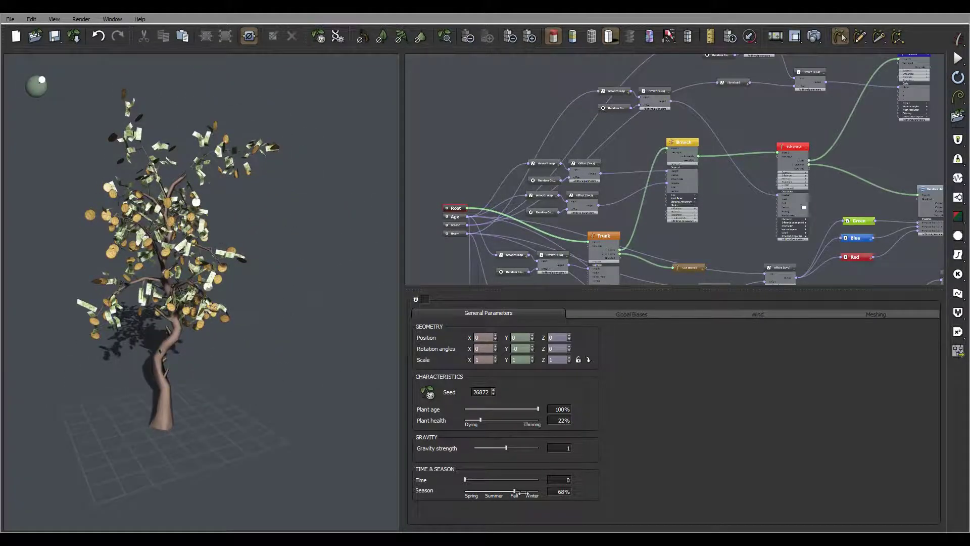
pyautogui.moveTo(521, 494); pyautogui.dragTo(534, 494)
pyautogui.moveTo(238, 206); pyautogui.dragTo(135, 227, button='right')
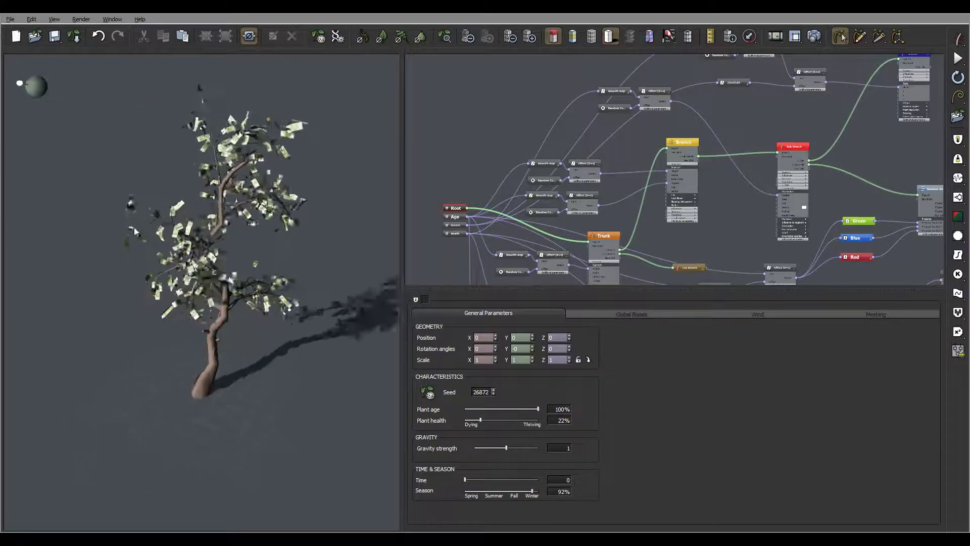
pyautogui.moveTo(134, 231); pyautogui.dragTo(222, 135)
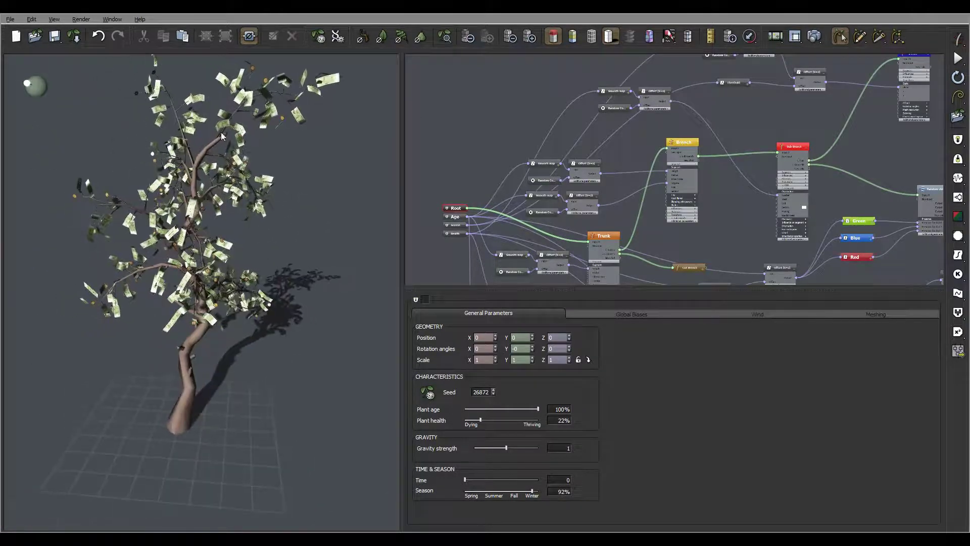
pyautogui.moveTo(197, 179); pyautogui.dragTo(258, 151)
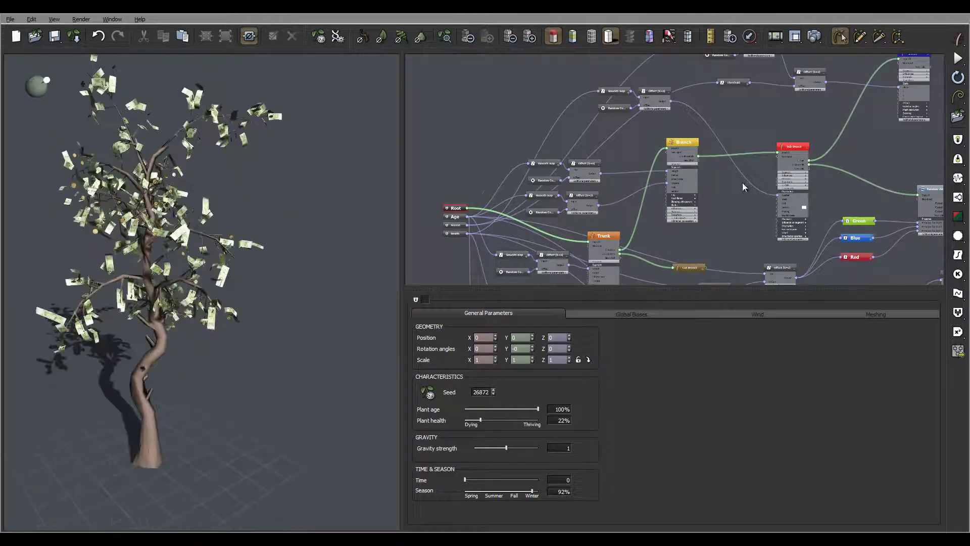
# - Review the graph from the Coin node to the Green, Blue and Red Bill nodes and the connections feeding them
pyautogui.moveTo(744, 186); pyautogui.dragTo(680, 158, button='middle')
pyautogui.scroll(-2, 681, 159)
pyautogui.moveTo(793, 116); pyautogui.dragTo(739, 167, button='middle')
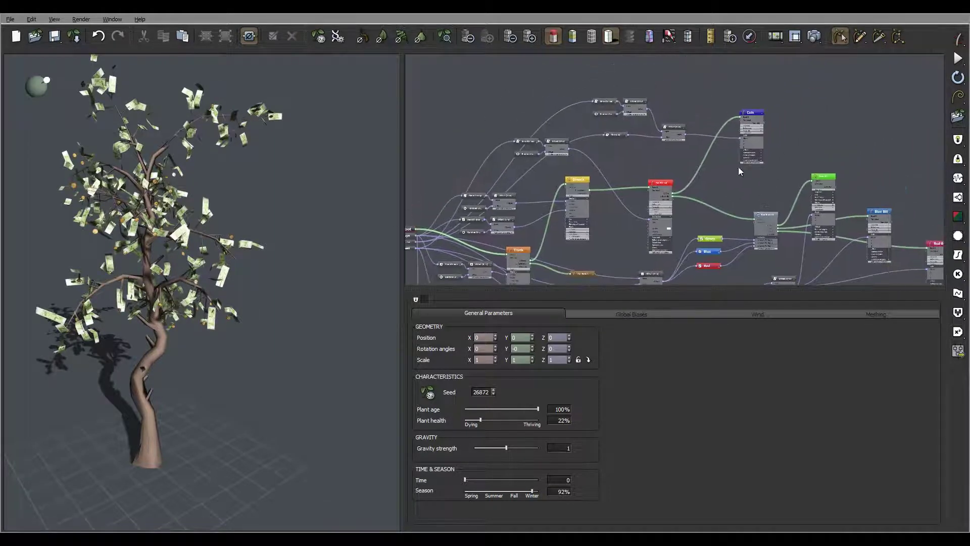
pyautogui.moveTo(661, 150); pyautogui.dragTo(701, 151, button='middle')
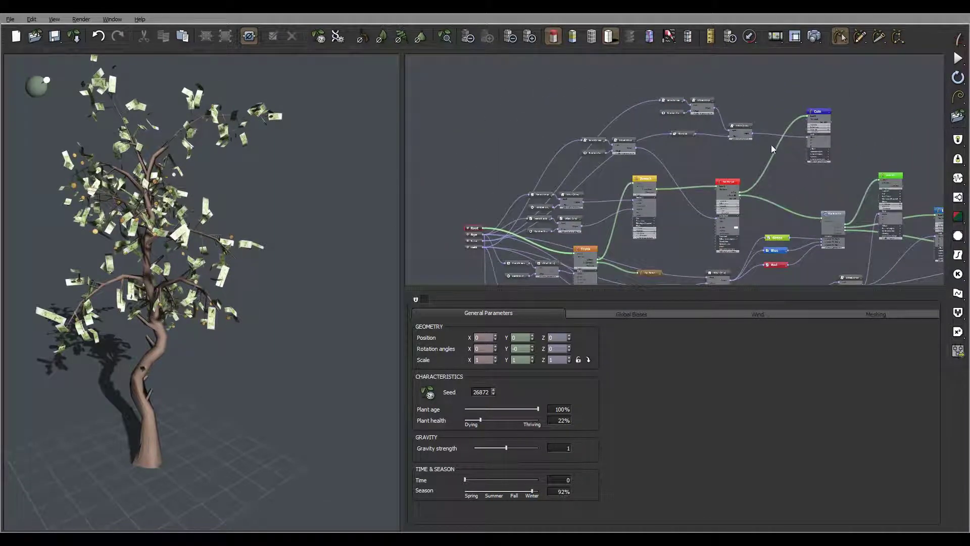
pyautogui.moveTo(772, 144); pyautogui.dragTo(742, 149, button='middle')
pyautogui.moveTo(208, 200); pyautogui.dragTo(192, 183)
pyautogui.moveTo(713, 183); pyautogui.dragTo(579, 122, button='middle')
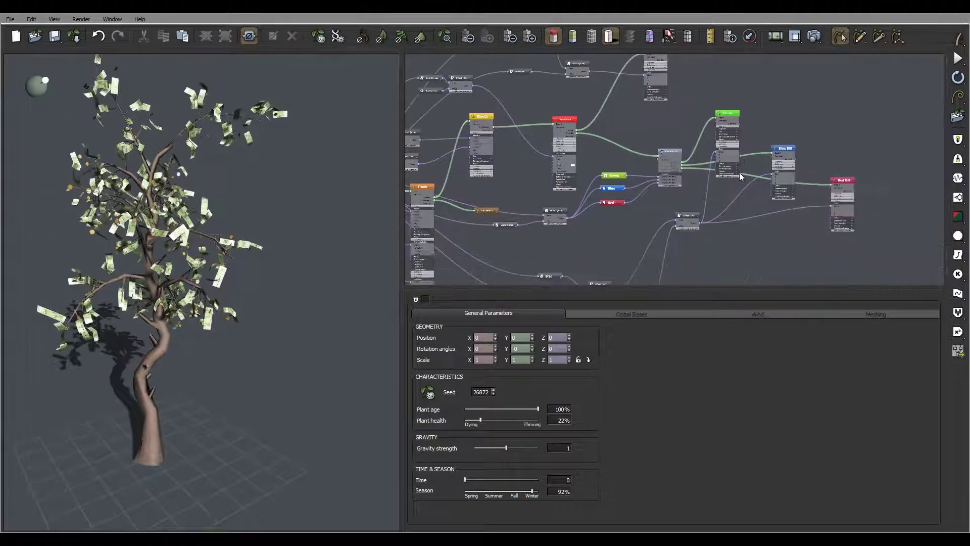
pyautogui.scroll(2, 678, 120)
pyautogui.moveTo(707, 195); pyautogui.dragTo(488, 212, button='middle')
pyautogui.scroll(3, 680, 150)
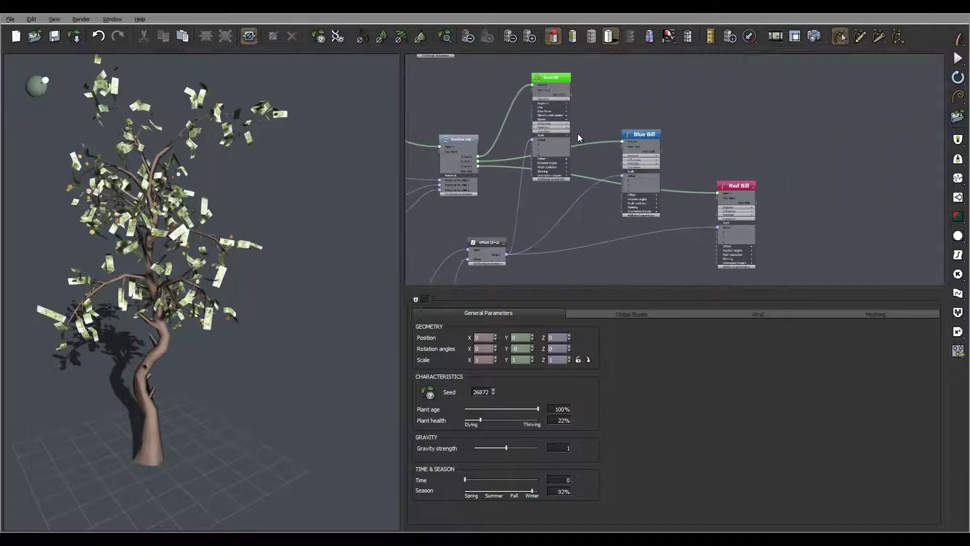
pyautogui.moveTo(586, 159); pyautogui.dragTo(847, 152, button='middle')
# - Show the Sub Branch node's Green Bill distribution settings and locate the Offset node driving its Number parameter
pyautogui.click(562, 84)
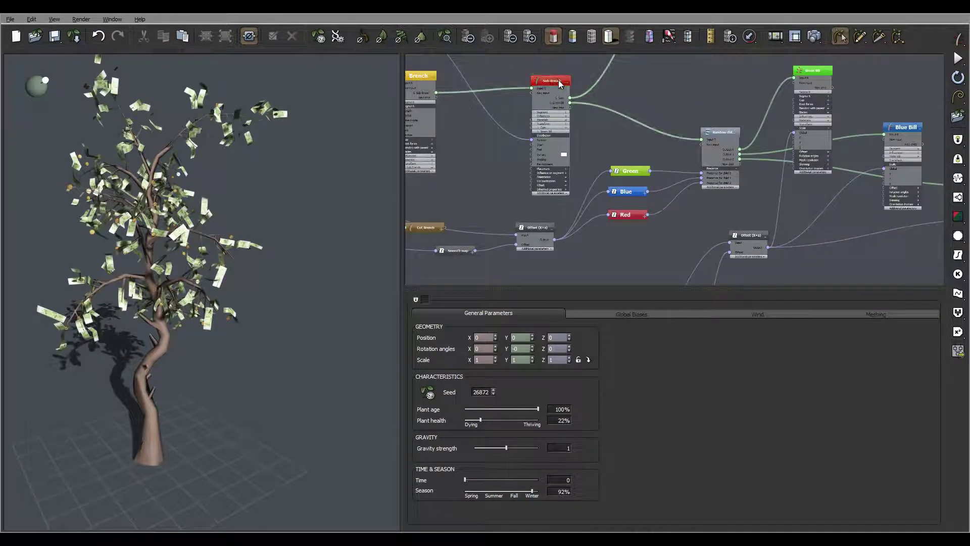
pyautogui.click(890, 313)
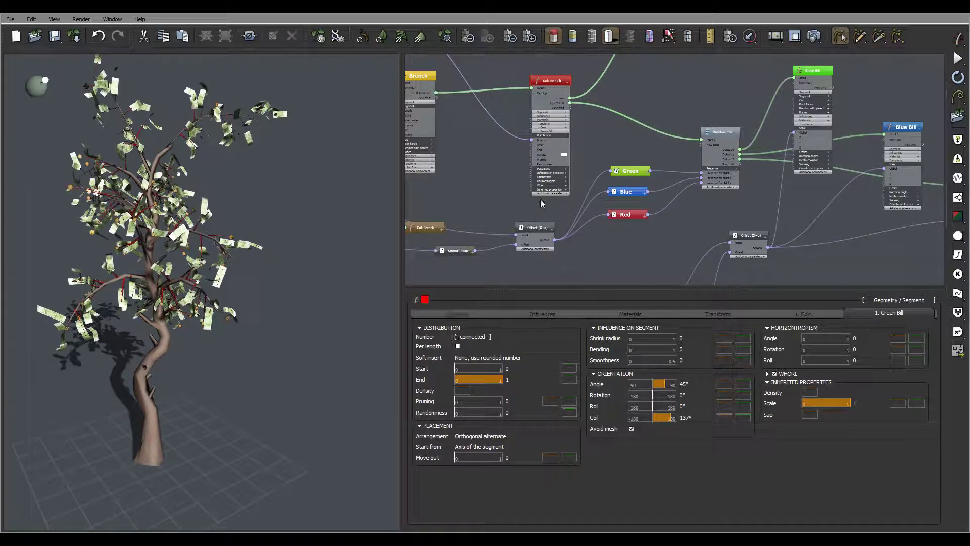
pyautogui.moveTo(535, 188); pyautogui.dragTo(612, 230, button='middle')
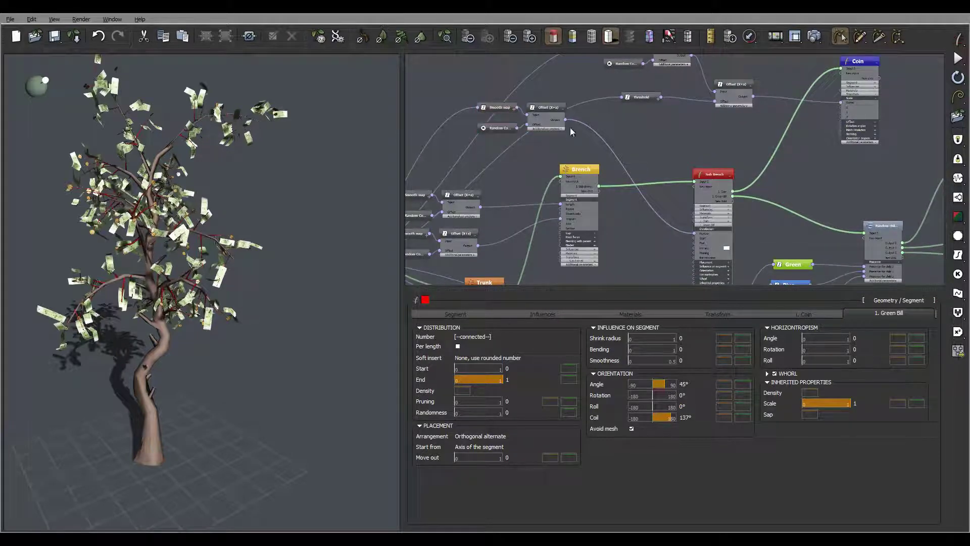
pyautogui.moveTo(570, 128); pyautogui.dragTo(670, 142, button='middle')
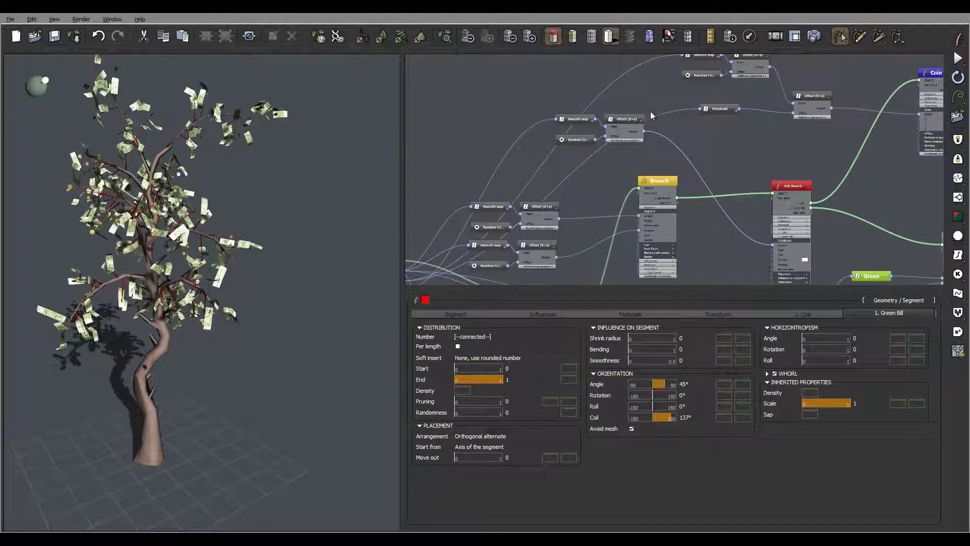
# - Move the Smooth map, Random Constant and Offset nodes driving the Sub Branch's bill number to a clear area of the graph
pyautogui.moveTo(633, 118); pyautogui.dragTo(546, 77)
pyautogui.moveTo(539, 122); pyautogui.dragTo(601, 172, button='middle')
pyautogui.moveTo(552, 135); pyautogui.dragTo(549, 120)
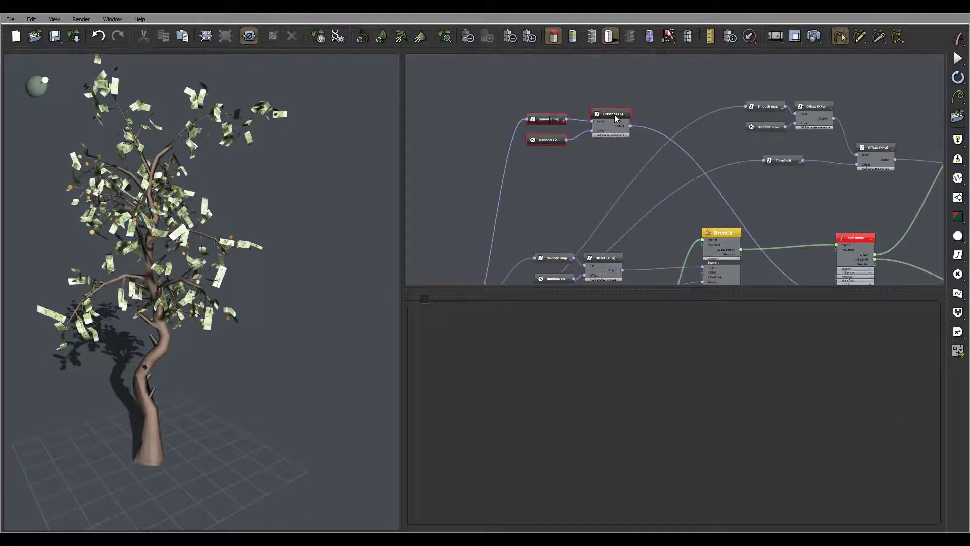
pyautogui.moveTo(615, 115); pyautogui.dragTo(617, 125)
# - Trace the connections from the root's parameter nodes through the Smooth map, Offset and Threshold nodes to the Sub Branch and Coin nodes
pyautogui.moveTo(605, 209); pyautogui.dragTo(660, 109, button='middle')
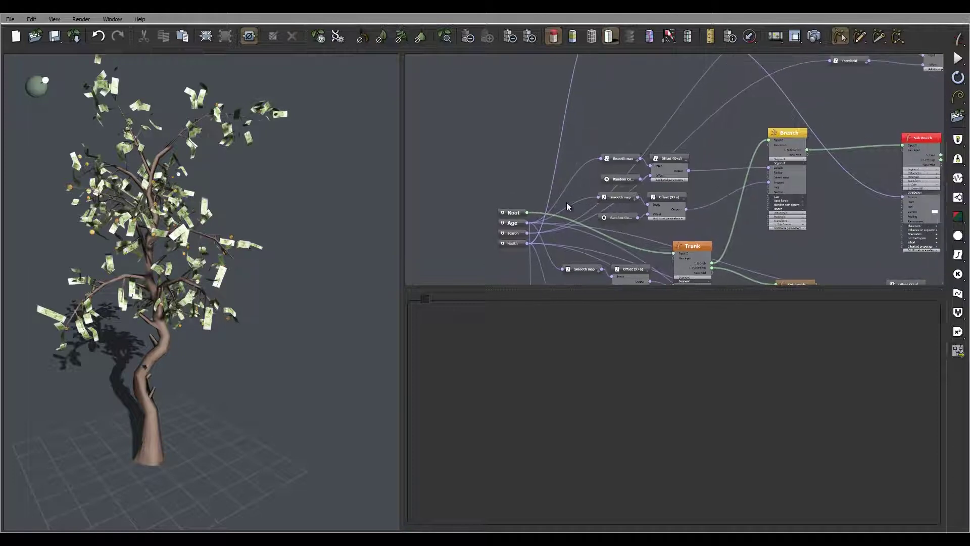
pyautogui.moveTo(601, 122); pyautogui.dragTo(538, 228, button='middle')
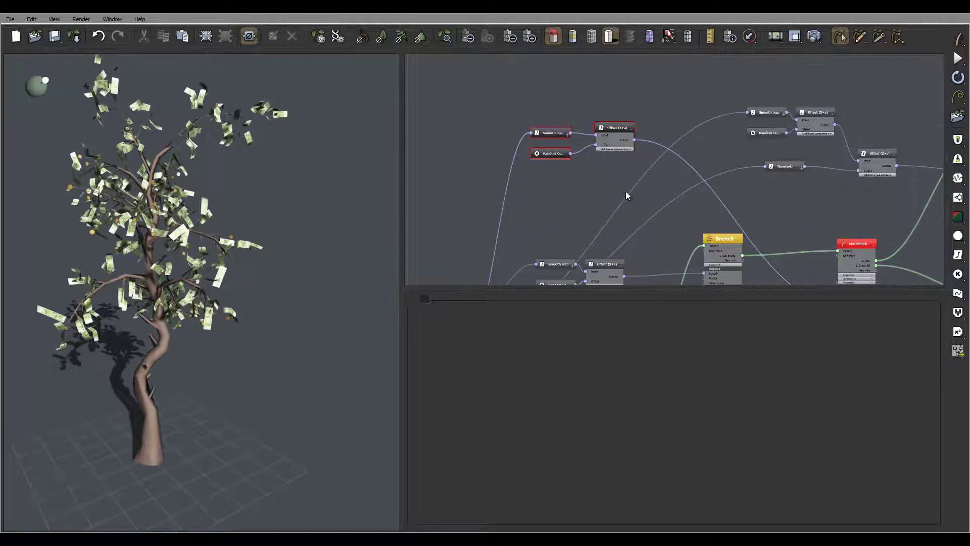
pyautogui.moveTo(627, 195); pyautogui.dragTo(651, 123, button='middle')
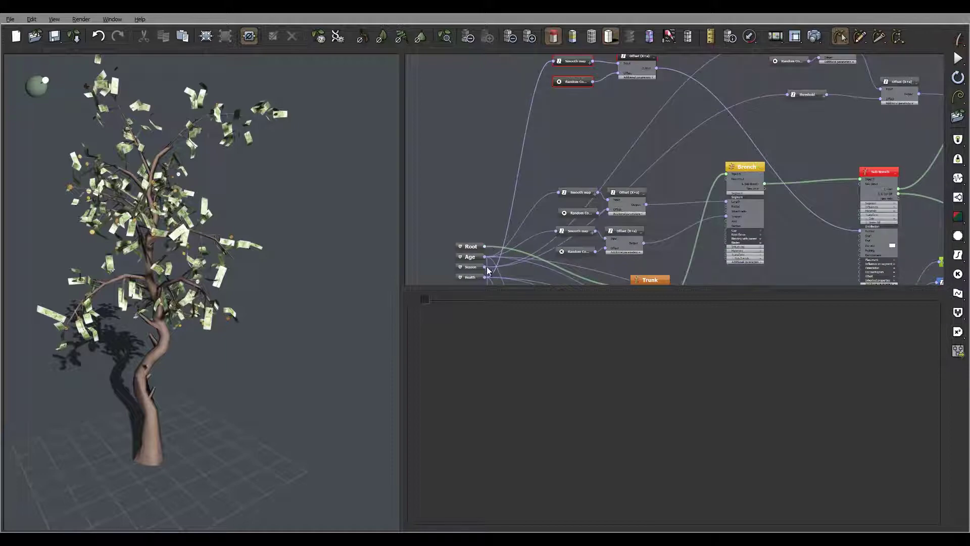
pyautogui.moveTo(553, 176)
pyautogui.mouseDown(button='middle')
pyautogui.moveTo(566, 176)
pyautogui.moveTo(584, 147)
pyautogui.moveTo(567, 164)
pyautogui.moveTo(605, 158)
pyautogui.moveTo(568, 165)
pyautogui.mouseUp(button='middle')
pyautogui.moveTo(819, 108); pyautogui.dragTo(739, 162, button='middle')
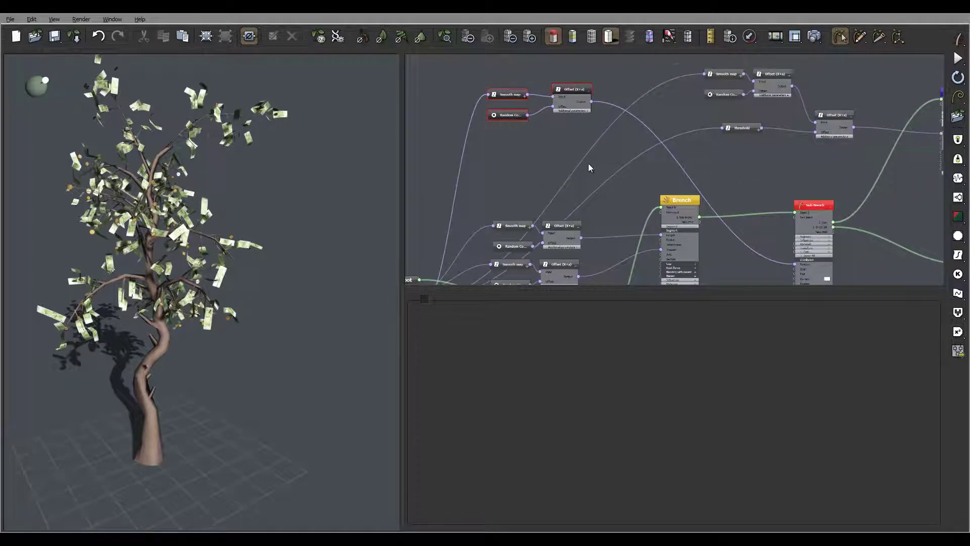
pyautogui.moveTo(589, 165); pyautogui.dragTo(567, 153, button='middle')
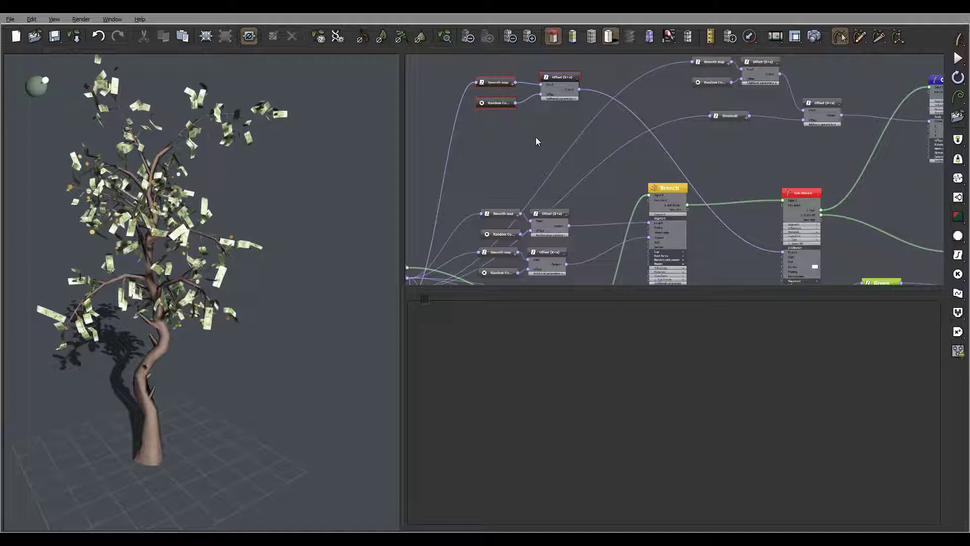
pyautogui.moveTo(537, 141); pyautogui.dragTo(680, 96, button='middle')
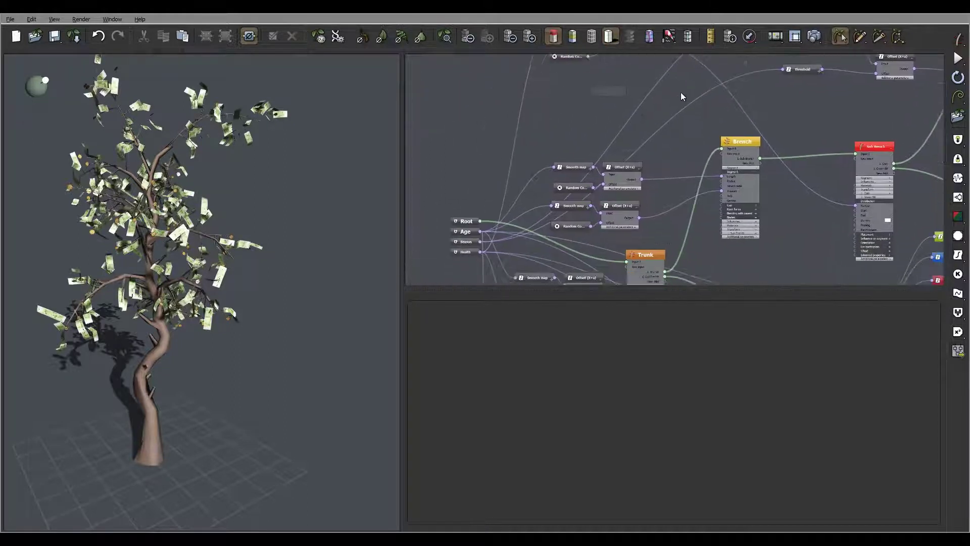
pyautogui.moveTo(493, 192); pyautogui.dragTo(477, 214, button='middle')
pyautogui.moveTo(617, 121); pyautogui.dragTo(536, 158, button='middle')
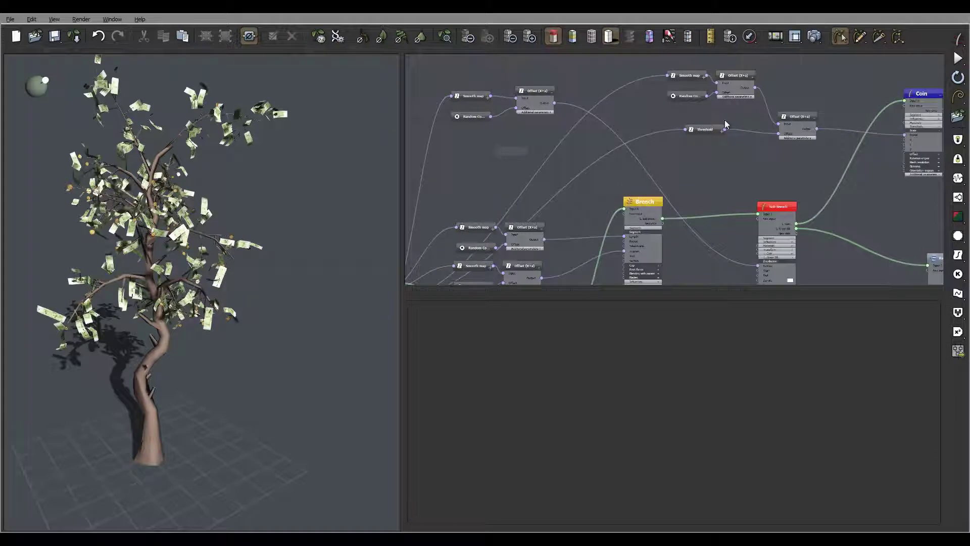
pyautogui.moveTo(623, 160); pyautogui.dragTo(609, 169, button='middle')
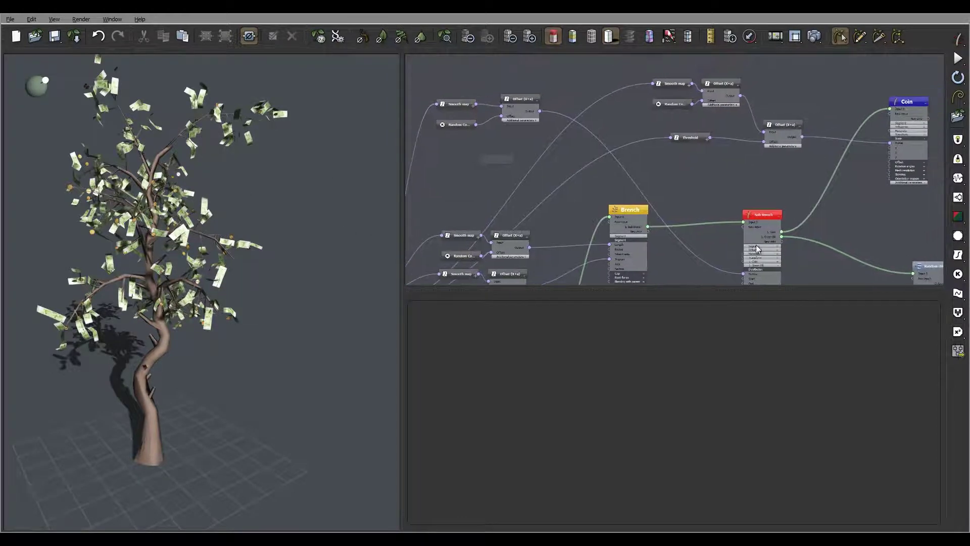
pyautogui.moveTo(756, 245); pyautogui.dragTo(638, 91, button='middle')
pyautogui.moveTo(544, 84); pyautogui.dragTo(641, 236, button='middle')
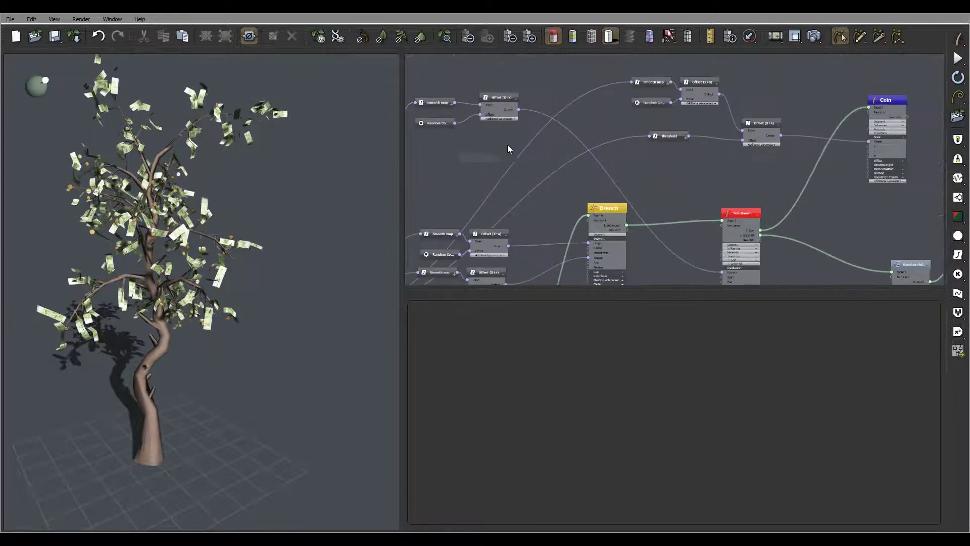
pyautogui.moveTo(496, 173)
pyautogui.mouseDown(button='middle')
pyautogui.moveTo(592, 111)
pyautogui.moveTo(588, 102)
pyautogui.moveTo(576, 157)
pyautogui.moveTo(537, 172)
pyautogui.moveTo(566, 168)
pyautogui.moveTo(547, 108)
pyautogui.moveTo(511, 162)
pyautogui.mouseUp(button='middle')
pyautogui.scroll(3, 676, 166)
pyautogui.moveTo(735, 164); pyautogui.dragTo(707, 192, button='middle')
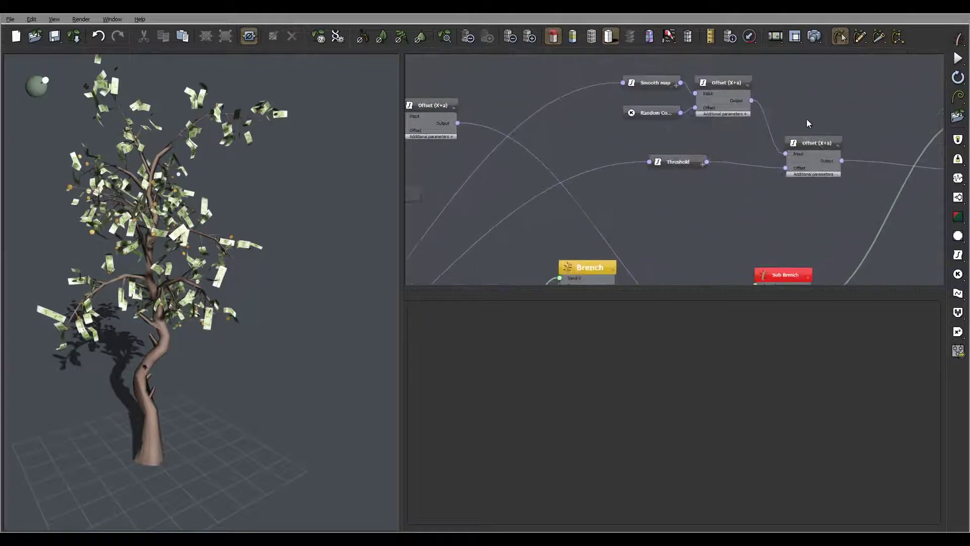
pyautogui.moveTo(527, 155); pyautogui.dragTo(627, 151, button='middle')
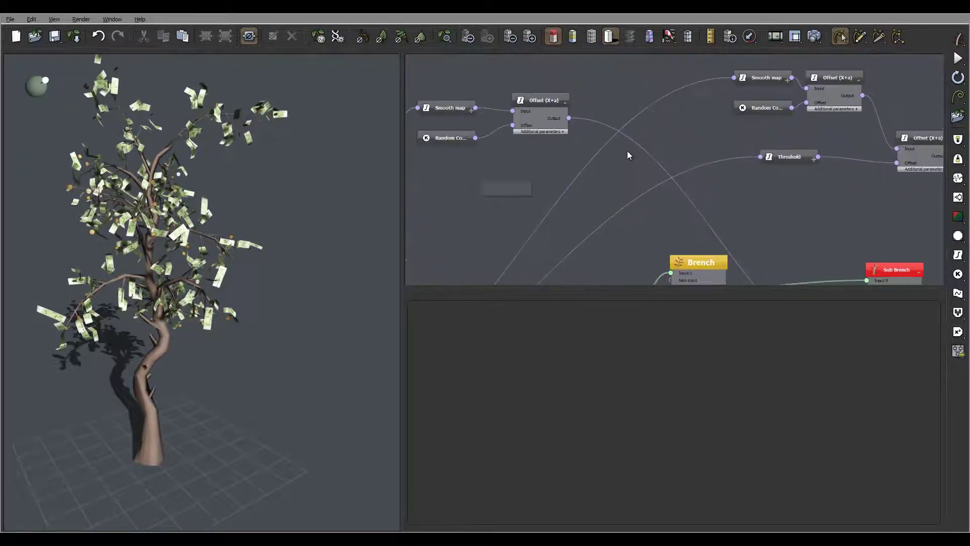
# - Check the settings of the bill number's Smooth map and Random Constant nodes and of the coin's Threshold node
pyautogui.click(444, 108)
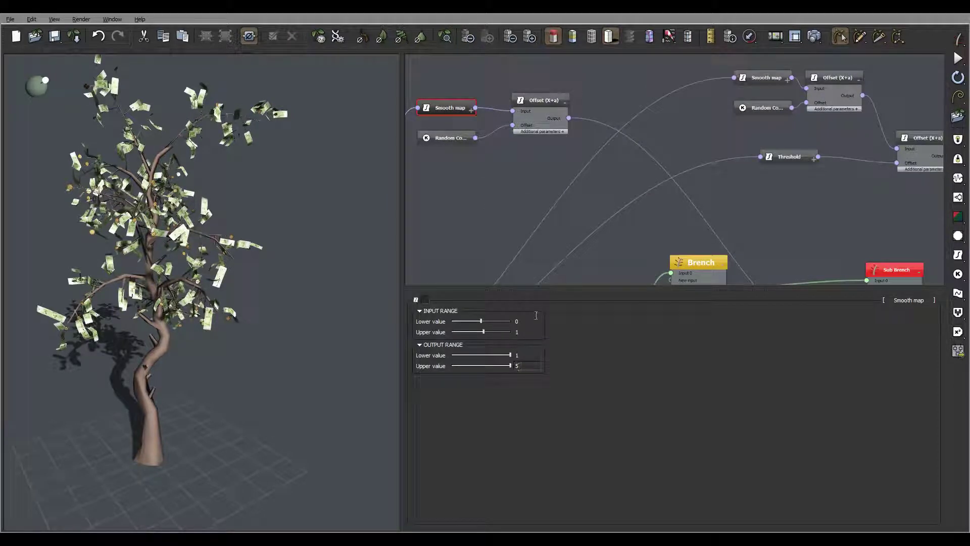
pyautogui.click(451, 139)
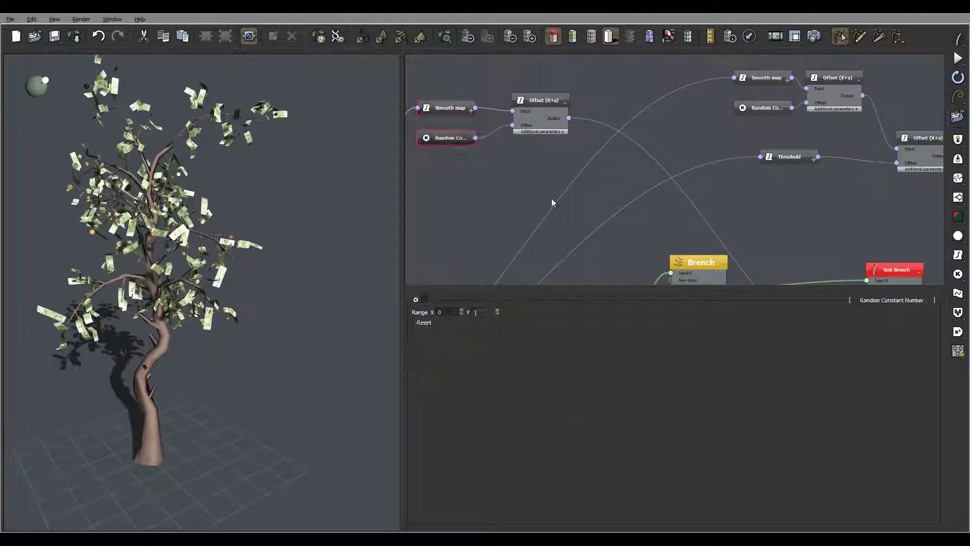
pyautogui.moveTo(598, 148); pyautogui.dragTo(520, 152, button='middle')
pyautogui.click(791, 151)
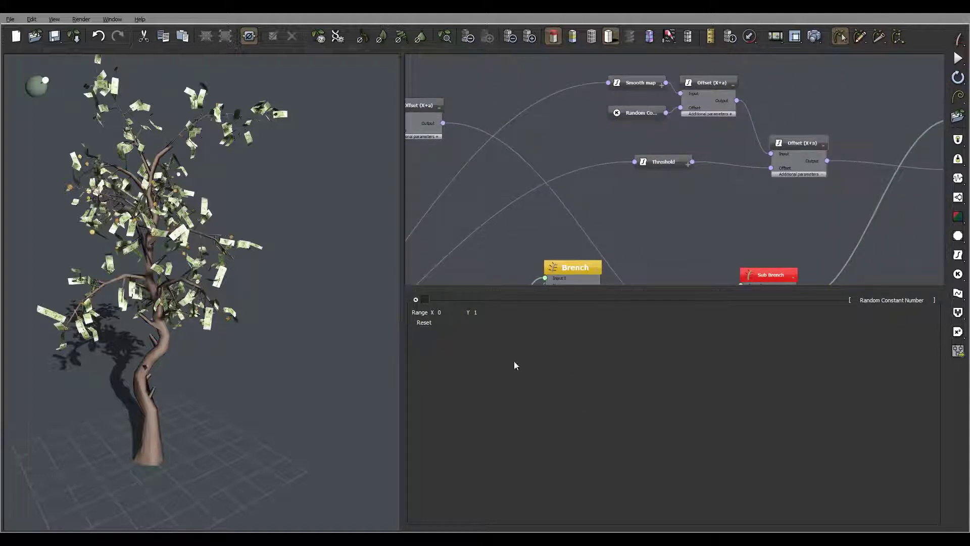
pyautogui.click(660, 165)
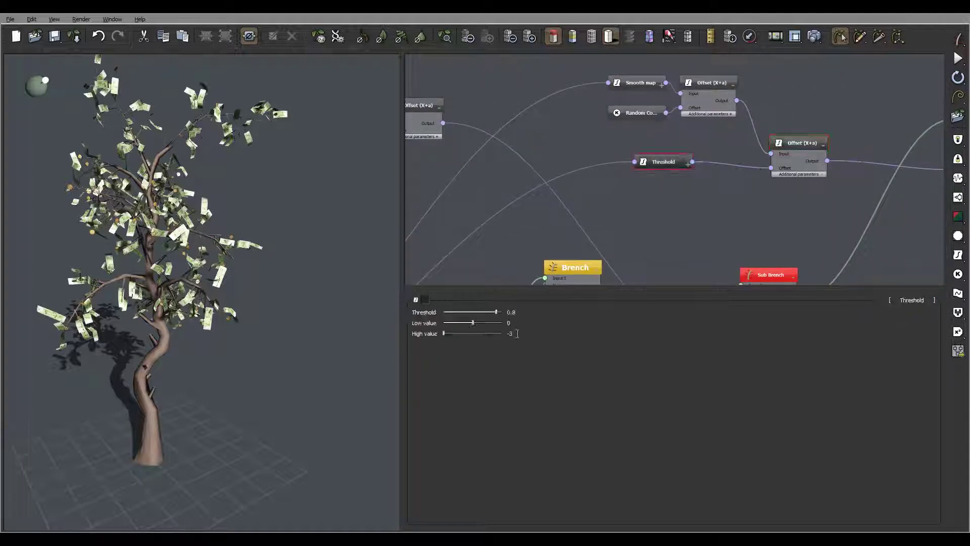
# - Duplicate the coin's Threshold and final Offset nodes beside the bill number's Offset, and connect that Offset's output to the copied Offset's Input
pyautogui.moveTo(437, 196); pyautogui.dragTo(564, 179, button='middle')
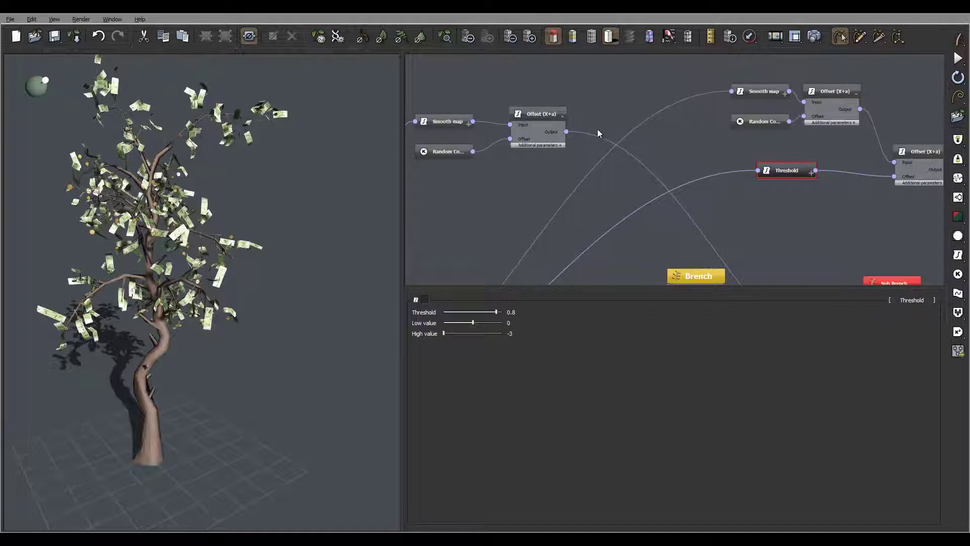
pyautogui.moveTo(736, 176); pyautogui.dragTo(693, 174, button='middle')
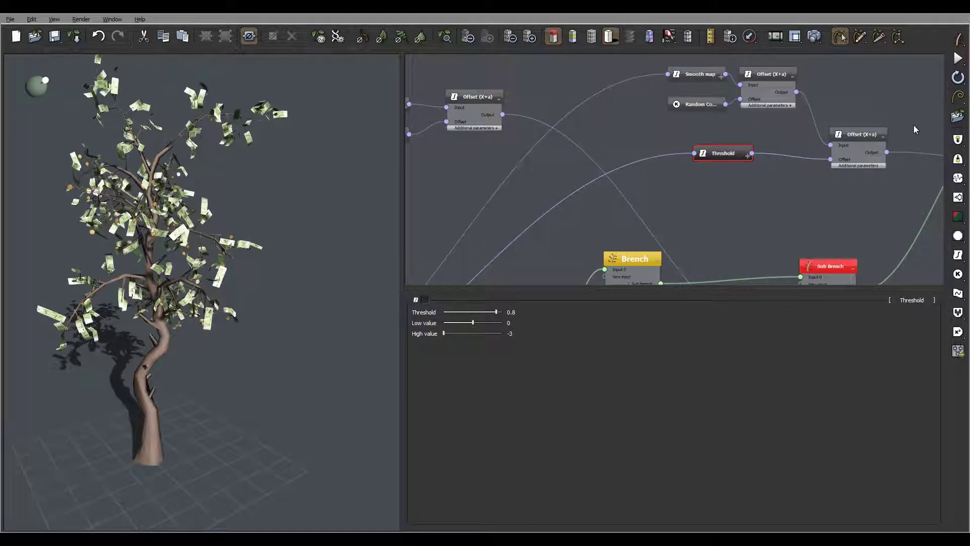
pyautogui.moveTo(903, 110); pyautogui.dragTo(753, 224)
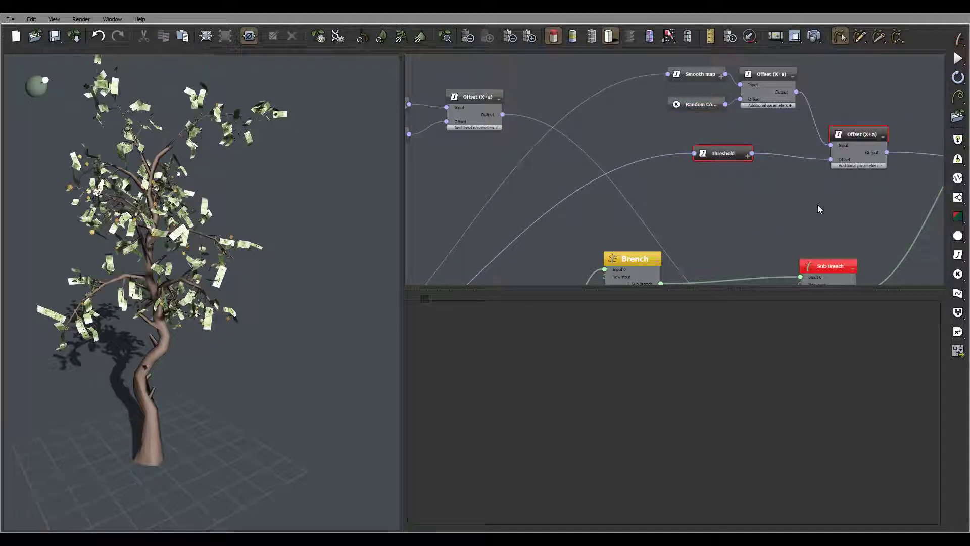
pyautogui.moveTo(537, 165); pyautogui.dragTo(721, 91, button='middle')
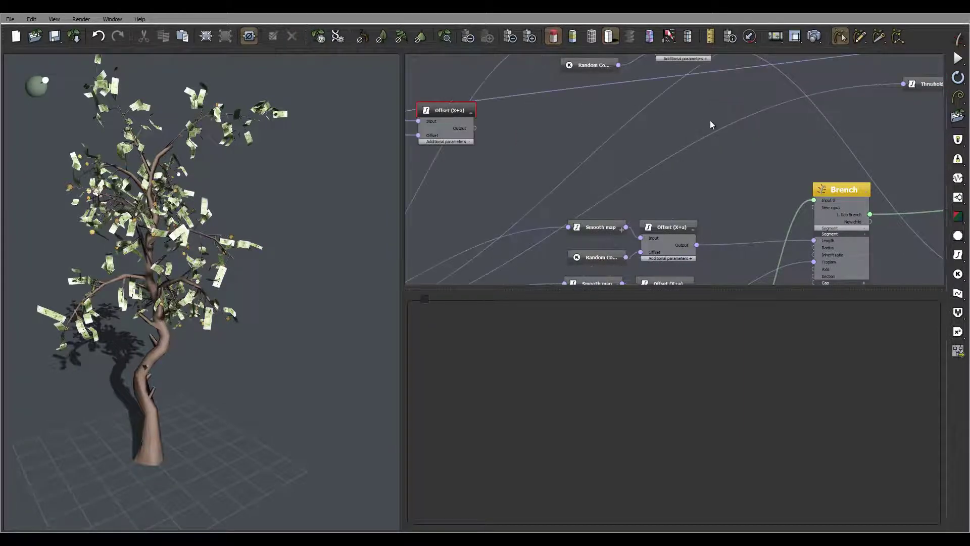
pyautogui.moveTo(707, 154); pyautogui.dragTo(682, 190, button='middle')
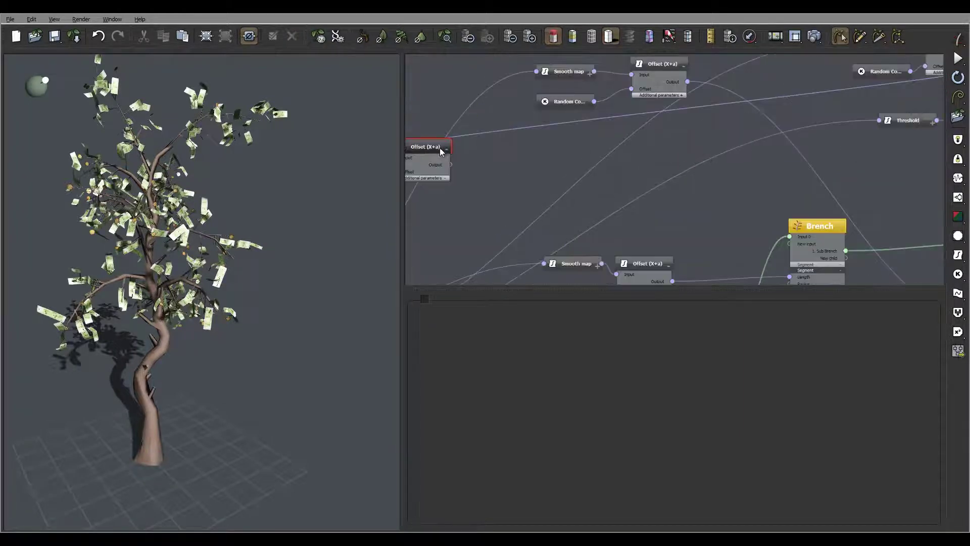
pyautogui.moveTo(679, 147); pyautogui.dragTo(704, 147)
pyautogui.moveTo(721, 140); pyautogui.dragTo(722, 136)
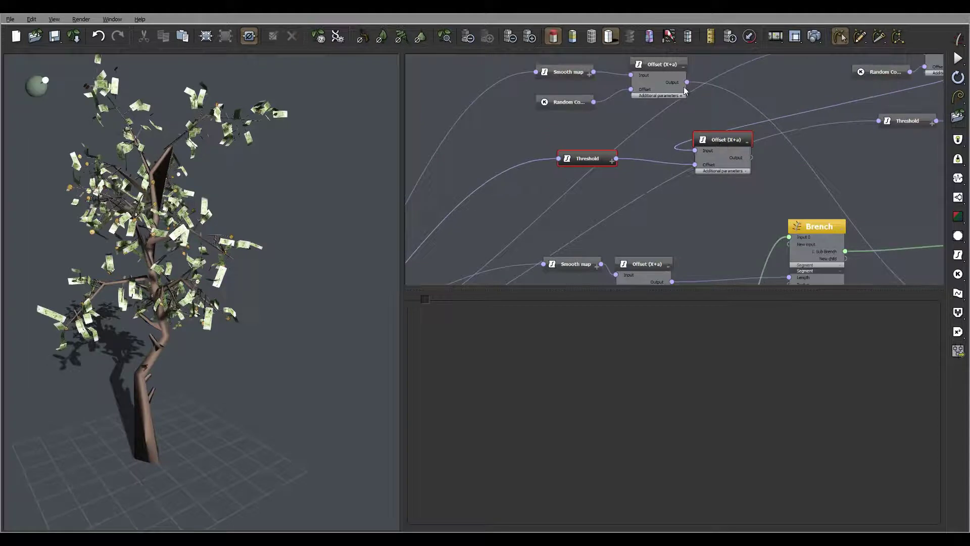
pyautogui.moveTo(688, 82); pyautogui.dragTo(733, 145)
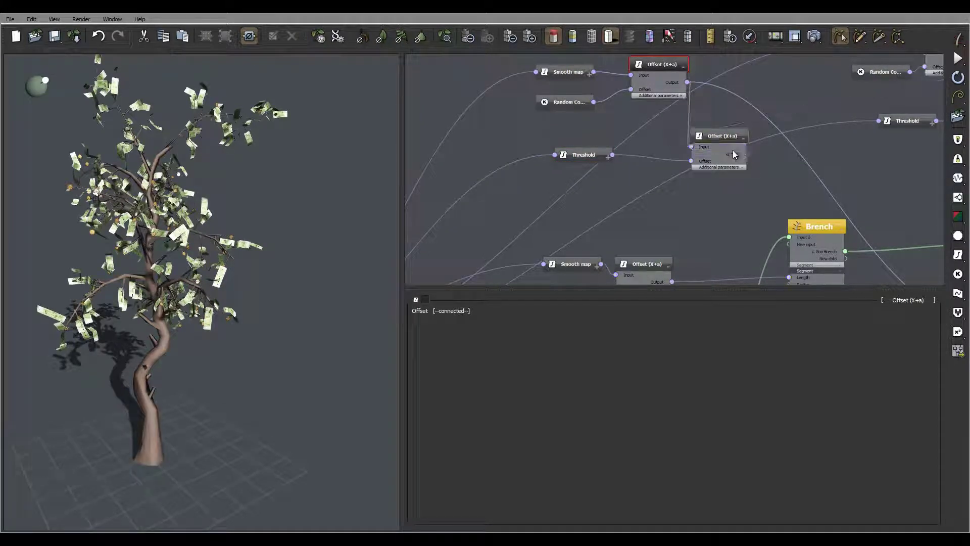
# - Set the high value of the copied Threshold node for the bill number to -6
pyautogui.click(578, 152)
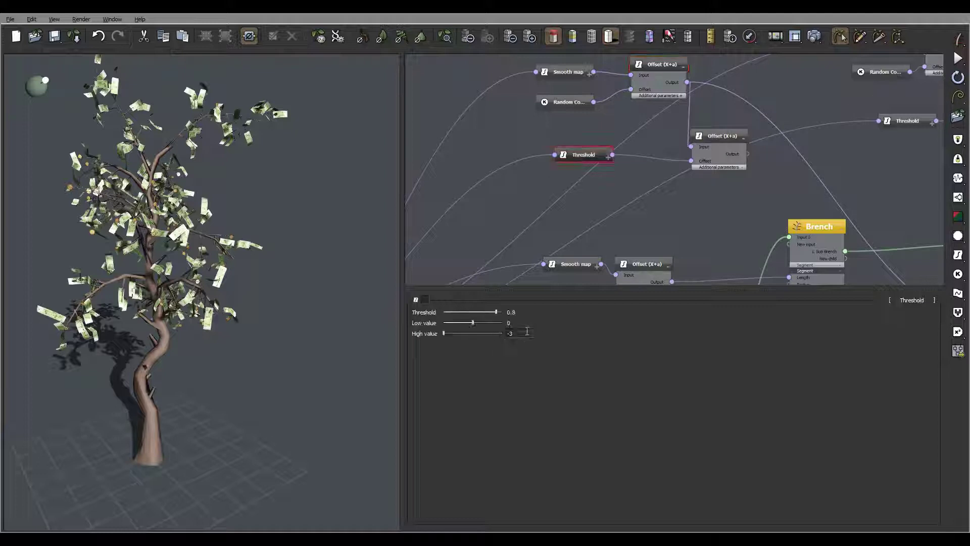
pyautogui.click(527, 331)
pyautogui.press('BackSpace')
pyautogui.write('6')
# - Move the copied Offset node between the Brench and Sub Branch nodes and connect its Output to the Sub Branch's distribution Number
pyautogui.moveTo(589, 173); pyautogui.dragTo(522, 183, button='middle')
pyautogui.scroll(-1, 584, 186)
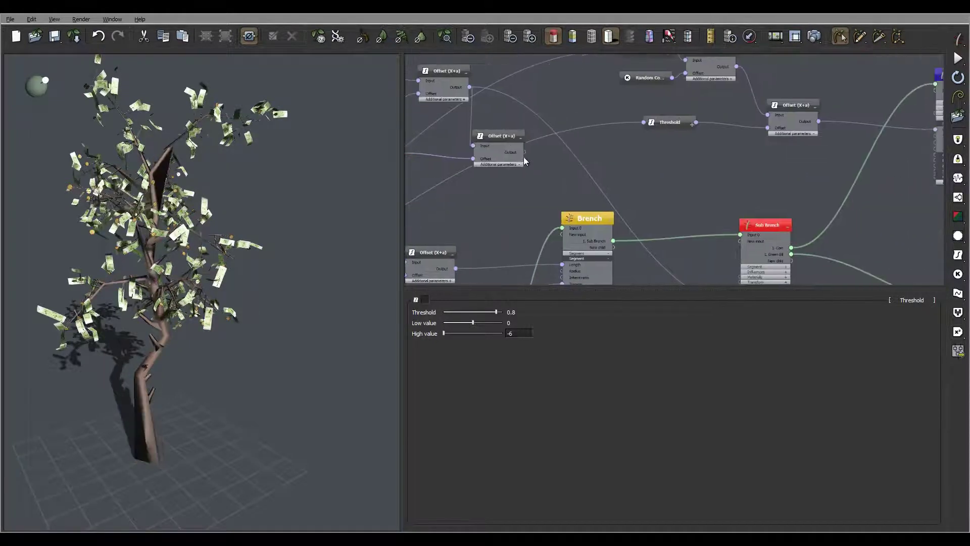
pyautogui.moveTo(507, 137); pyautogui.dragTo(660, 176)
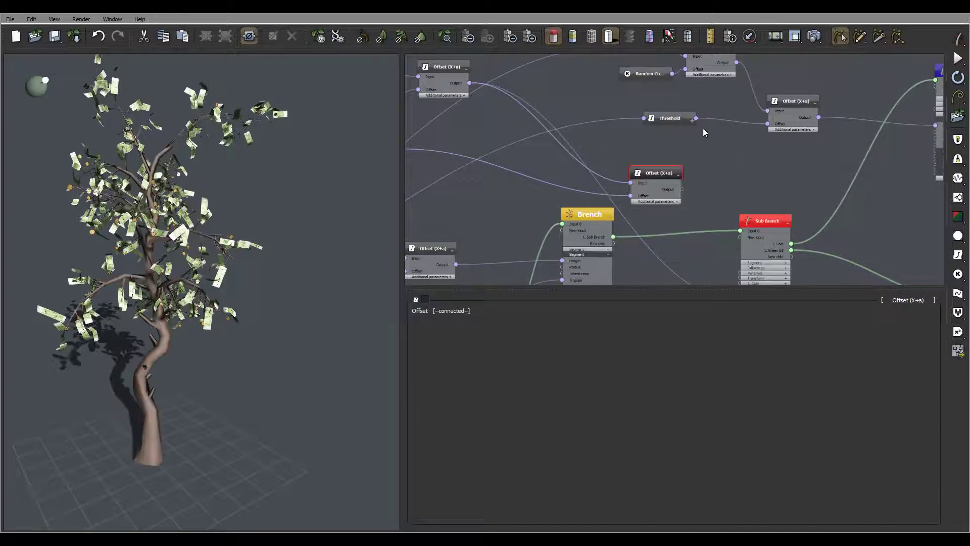
pyautogui.moveTo(726, 190); pyautogui.dragTo(695, 111, button='middle')
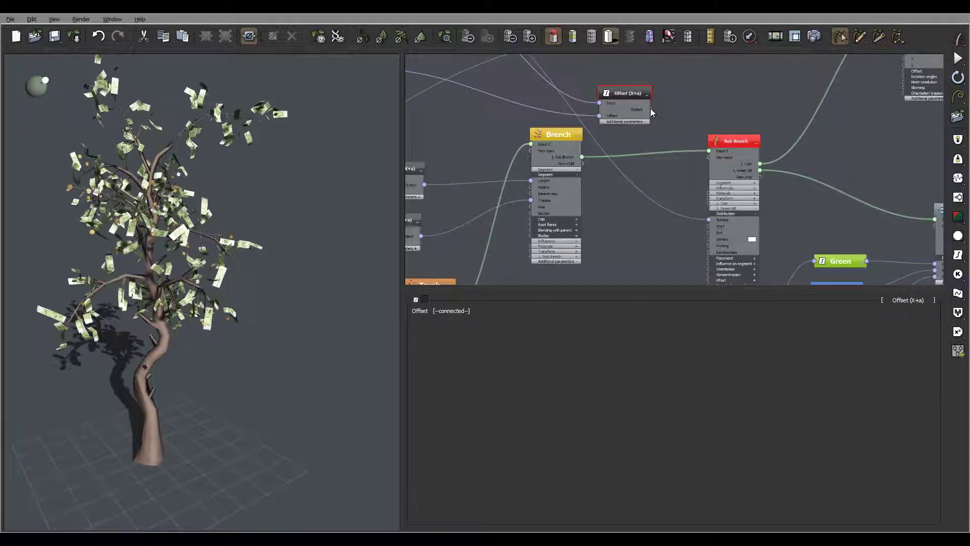
pyautogui.moveTo(650, 109); pyautogui.dragTo(711, 221)
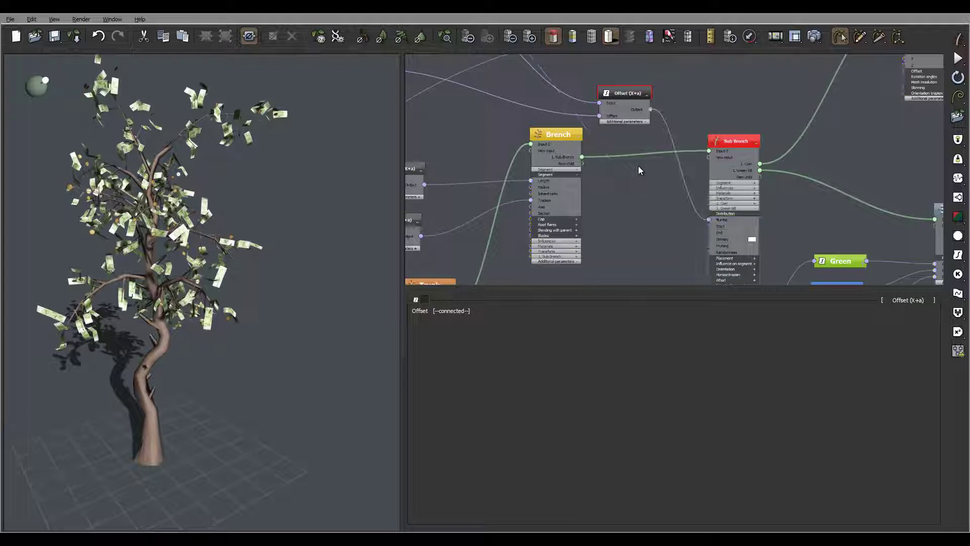
# - Preview the unhealthy tree from several angles with the Root's season at 43%, 65% and 91%
pyautogui.moveTo(576, 184)
pyautogui.mouseDown(button='middle')
pyautogui.moveTo(677, 173)
pyautogui.moveTo(857, 129)
pyautogui.mouseUp(button='middle')
pyautogui.moveTo(479, 234)
pyautogui.mouseDown(button='middle')
pyautogui.moveTo(497, 212)
pyautogui.moveTo(745, 192)
pyautogui.moveTo(684, 218)
pyautogui.mouseUp(button='middle')
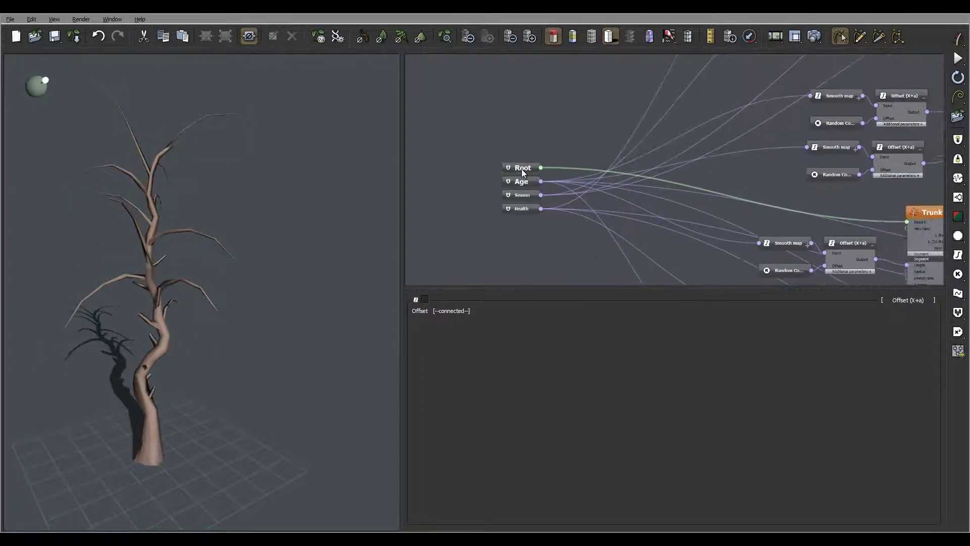
pyautogui.click(522, 169)
pyautogui.moveTo(533, 483); pyautogui.dragTo(514, 494)
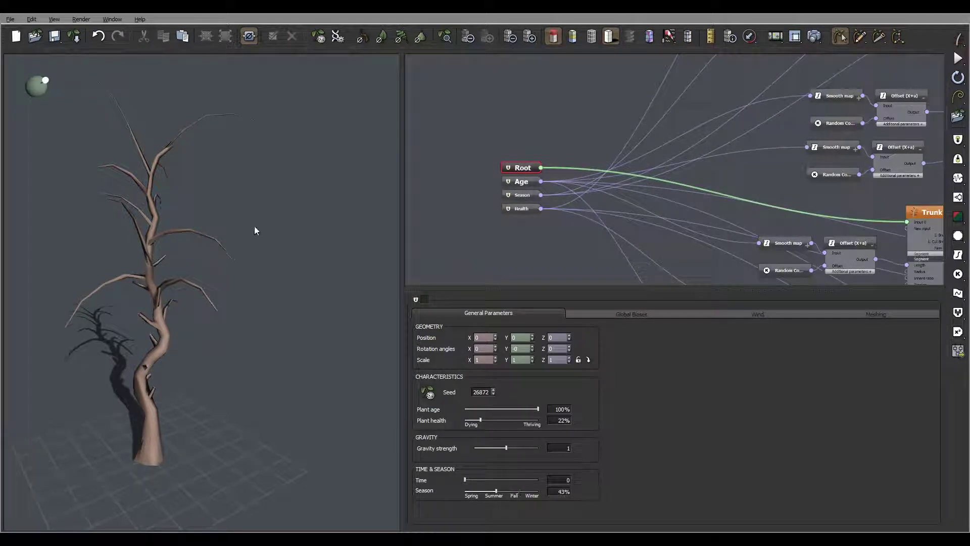
pyautogui.moveTo(178, 185); pyautogui.dragTo(228, 310, button='right')
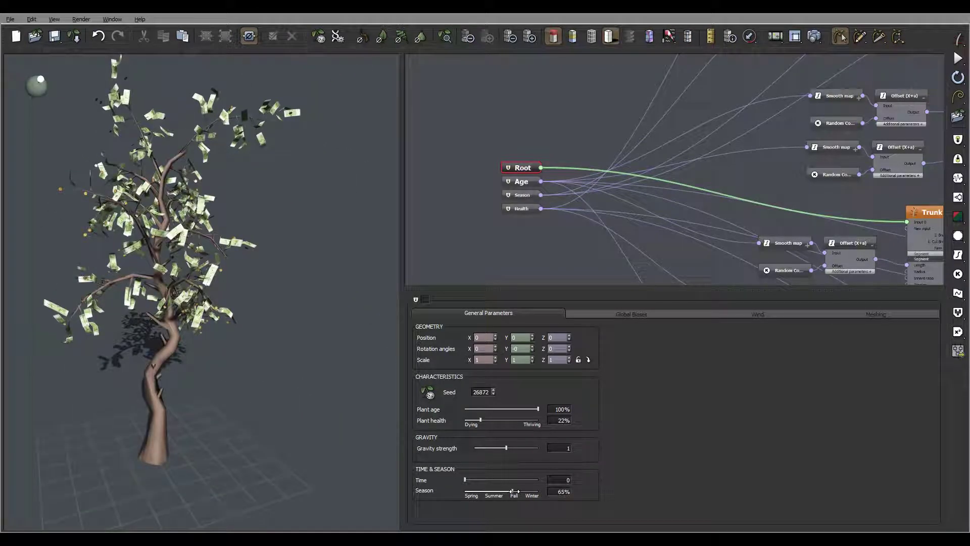
pyautogui.moveTo(514, 492); pyautogui.dragTo(533, 493)
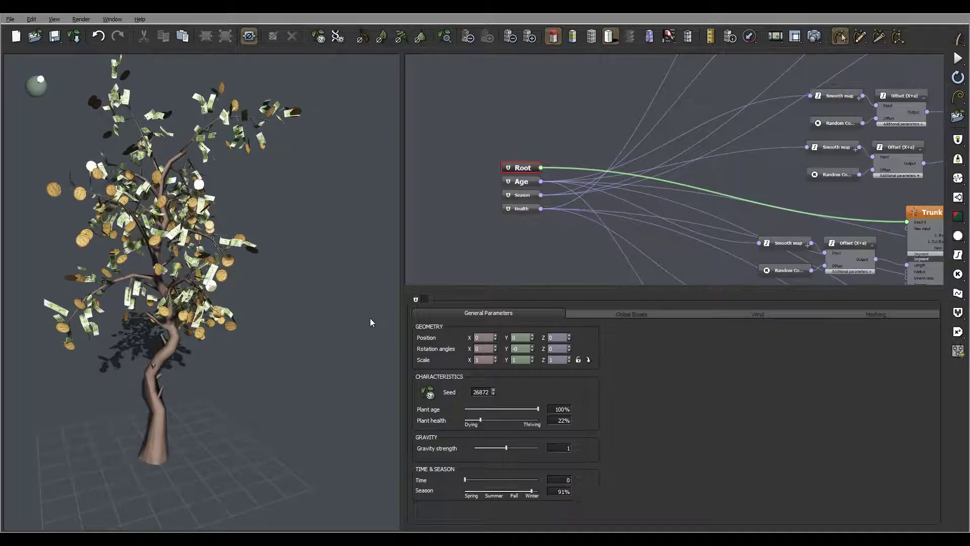
pyautogui.moveTo(227, 263)
pyautogui.mouseDown()
pyautogui.moveTo(87, 255)
pyautogui.moveTo(91, 203)
pyautogui.moveTo(236, 227)
pyautogui.moveTo(210, 241)
pyautogui.mouseUp()
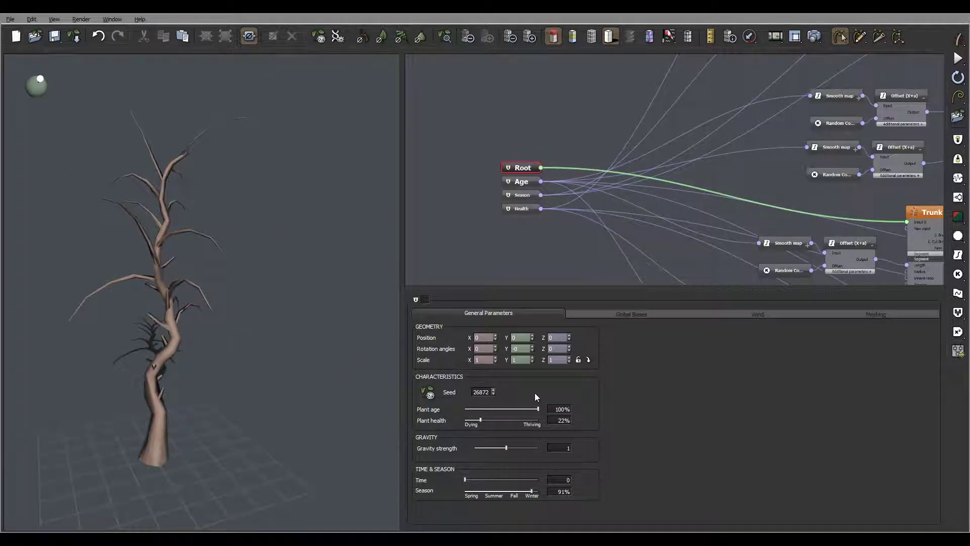
# - Raise the plant health to 100%, return the season to 0% and view the tree from a lower angle
pyautogui.moveTo(480, 420); pyautogui.dragTo(539, 420)
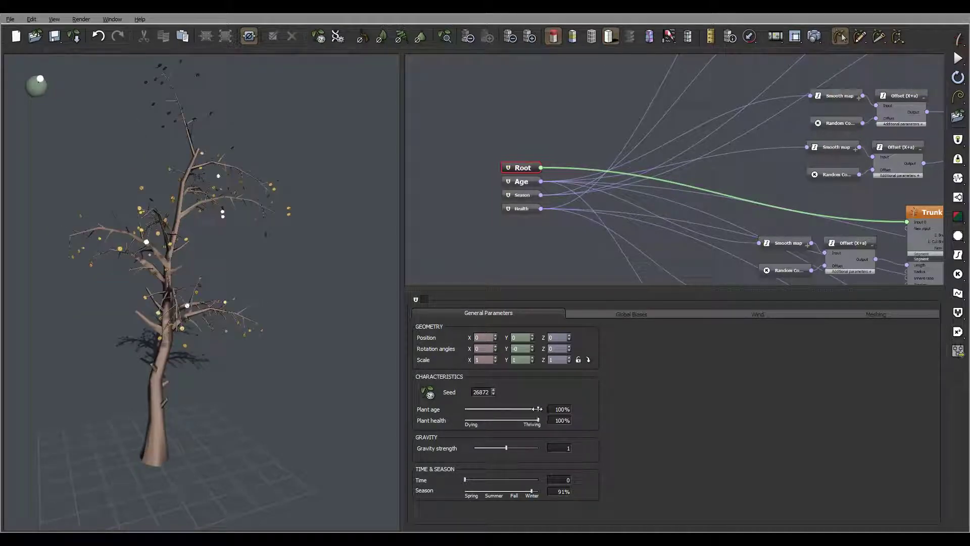
pyautogui.moveTo(295, 233); pyautogui.dragTo(287, 285, button='right')
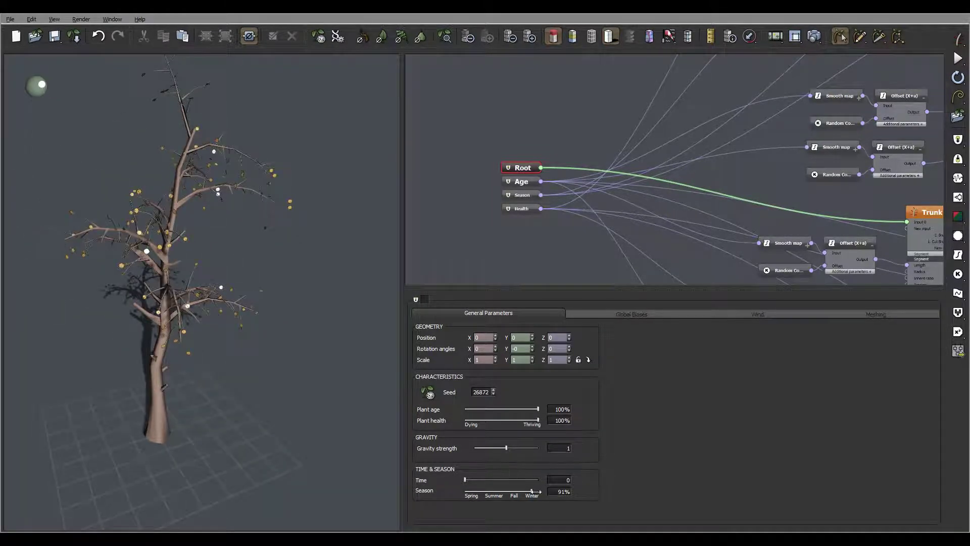
pyautogui.moveTo(532, 491); pyautogui.dragTo(455, 492)
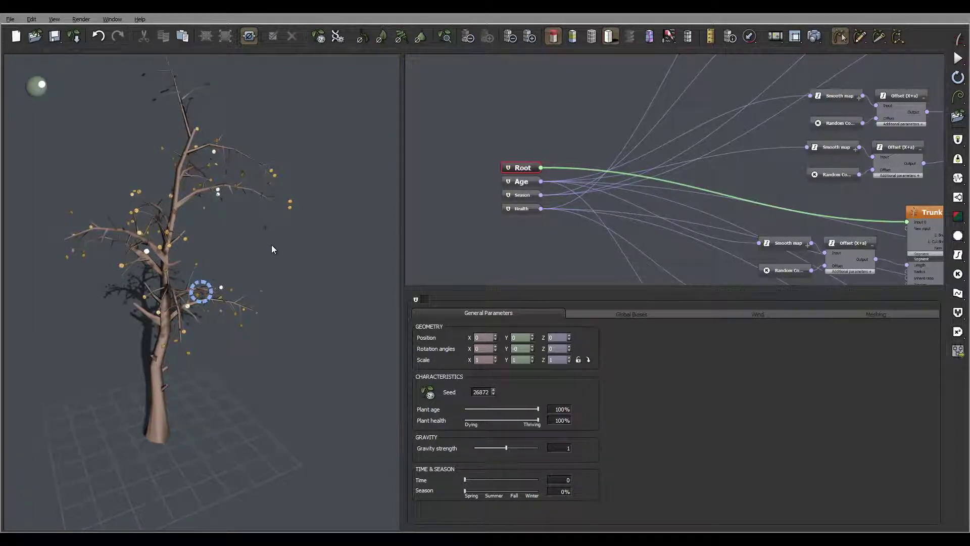
pyautogui.moveTo(280, 230); pyautogui.dragTo(141, 84, button='right')
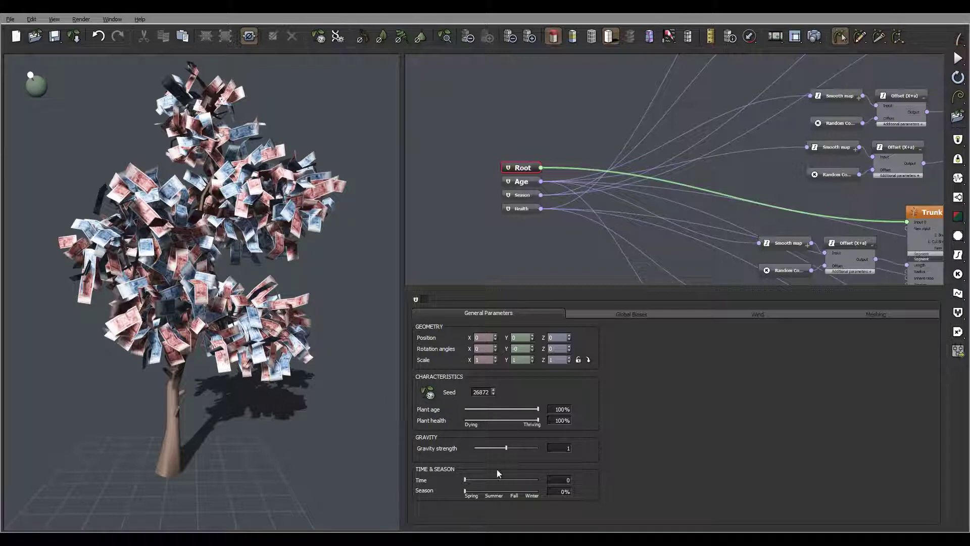
# - Preview the healthy full-grown tree through the year, including the season at 70% and 94%, from several angles
pyautogui.moveTo(467, 493); pyautogui.dragTo(490, 493)
pyautogui.moveTo(332, 269); pyautogui.dragTo(242, 205, button='right')
pyautogui.moveTo(243, 209); pyautogui.dragTo(365, 366)
pyautogui.moveTo(501, 483); pyautogui.dragTo(516, 485)
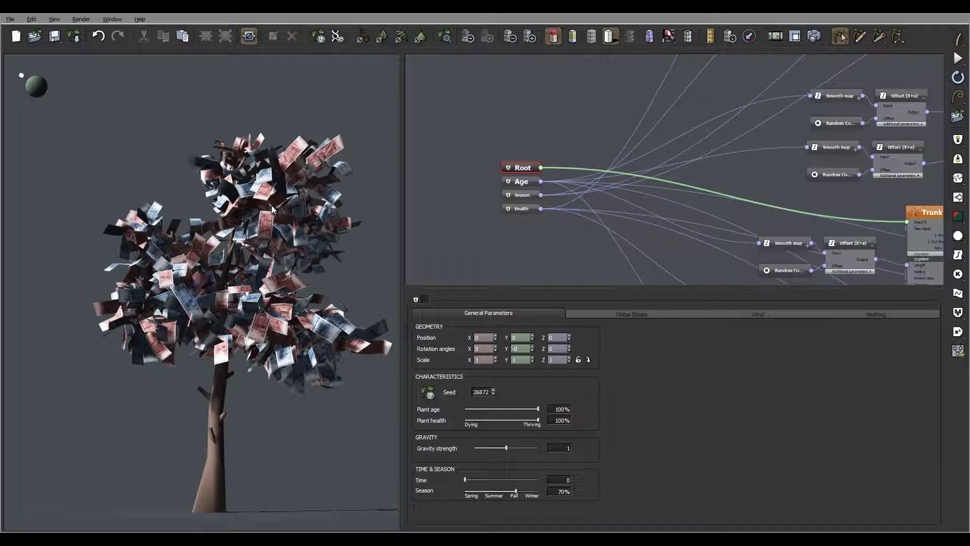
pyautogui.moveTo(209, 205); pyautogui.dragTo(219, 295, button='right')
pyautogui.moveTo(195, 234); pyautogui.dragTo(172, 226, button='right')
pyautogui.moveTo(516, 491); pyautogui.dragTo(536, 493)
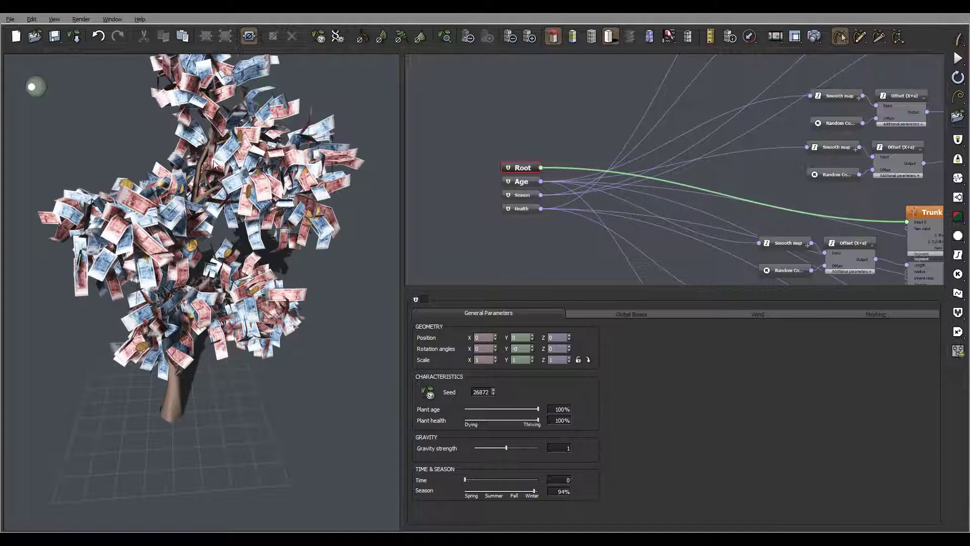
pyautogui.moveTo(253, 206); pyautogui.dragTo(278, 217)
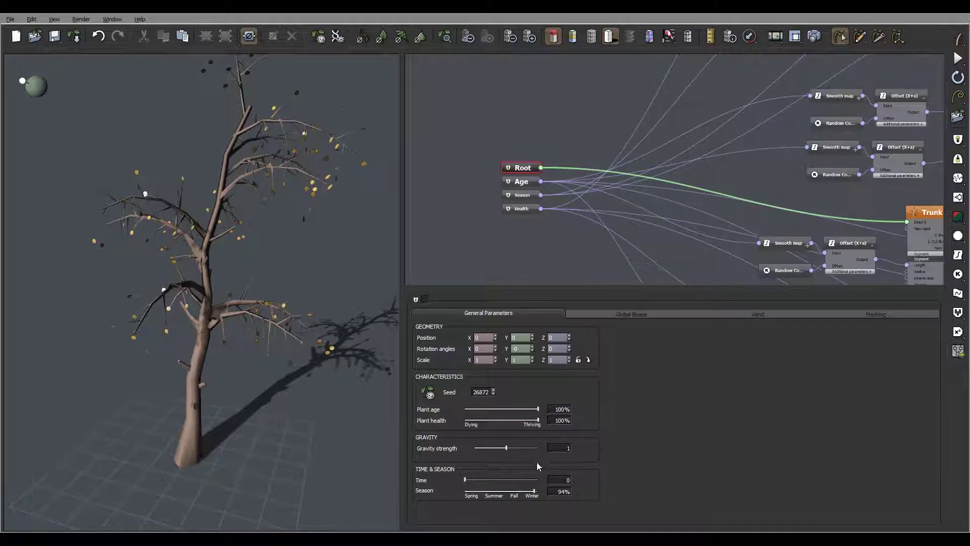
# - Preview a young tree in early spring with the season at 0% and the plant age at 32%
pyautogui.moveTo(531, 490); pyautogui.dragTo(465, 491)
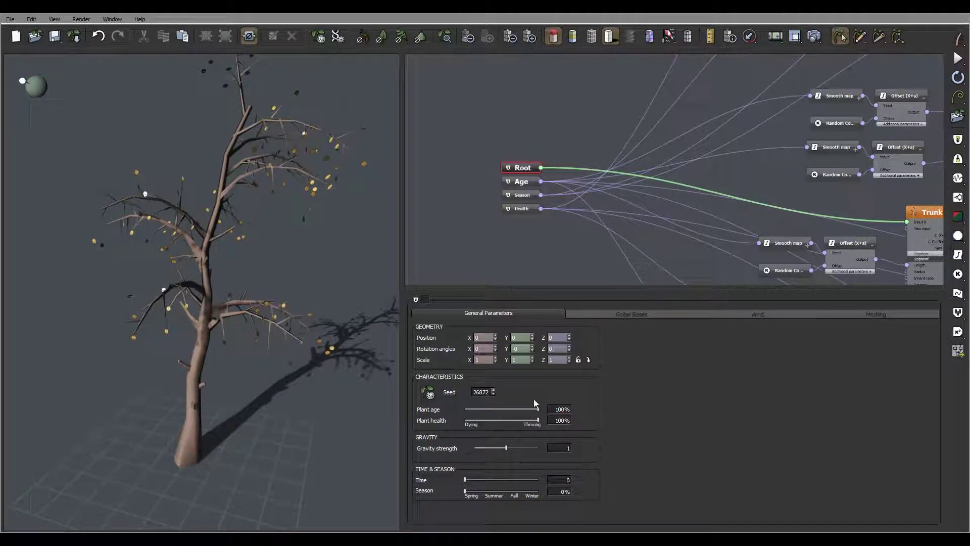
pyautogui.moveTo(492, 406); pyautogui.dragTo(479, 409)
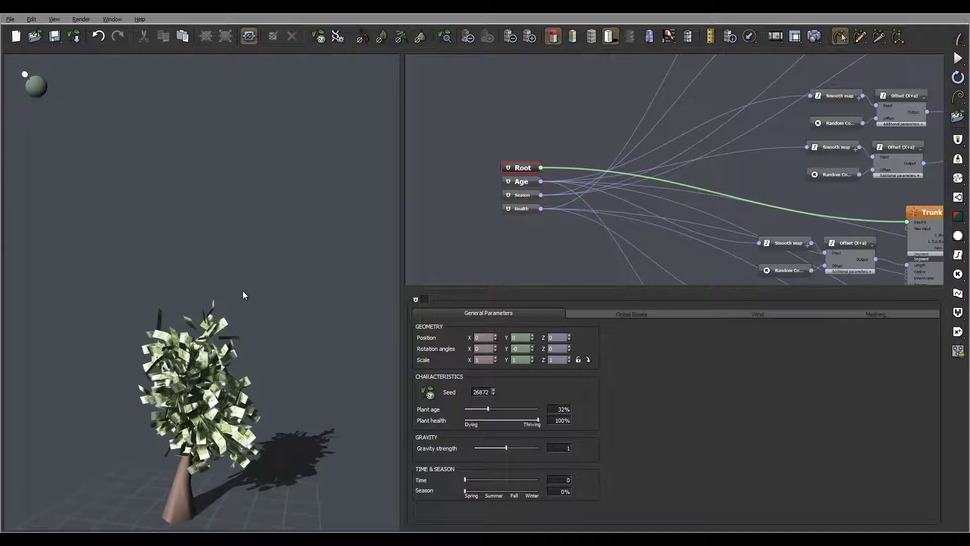
pyautogui.moveTo(229, 292); pyautogui.dragTo(247, 320, button='right')
pyautogui.moveTo(247, 324); pyautogui.dragTo(212, 324)
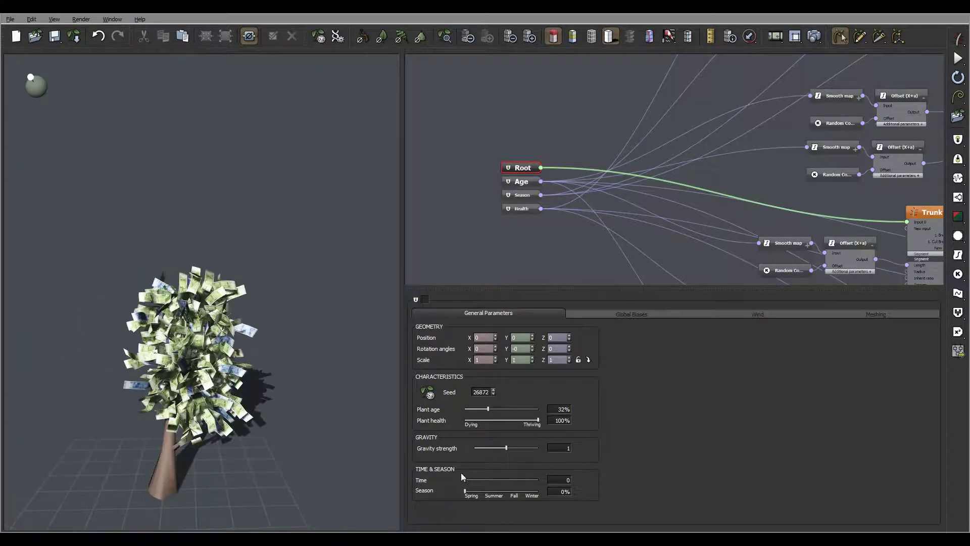
# - Preview the young tree with the season at 30% and 71%, inspecting its bills and coins
pyautogui.moveTo(464, 491); pyautogui.dragTo(488, 489)
pyautogui.moveTo(98, 341)
pyautogui.mouseDown(button='right')
pyautogui.moveTo(51, 346)
pyautogui.moveTo(101, 344)
pyautogui.mouseUp(button='right')
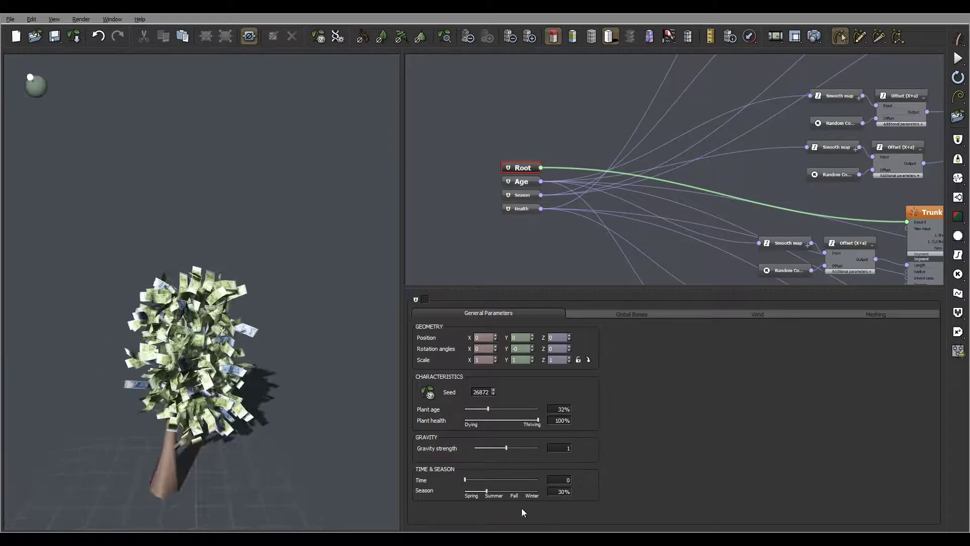
pyautogui.moveTo(487, 490); pyautogui.dragTo(524, 490)
pyautogui.moveTo(274, 314); pyautogui.dragTo(197, 334, button='right')
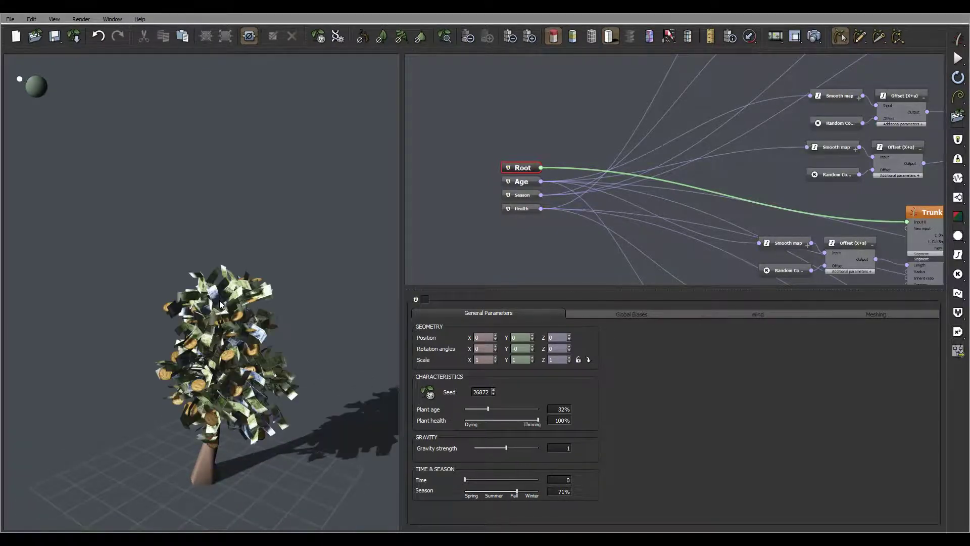
pyautogui.moveTo(188, 301); pyautogui.dragTo(242, 311, button='right')
# - Preview the young tree in fall with the plant health lowered to 43% and 0%
pyautogui.moveTo(507, 421)
pyautogui.mouseDown()
pyautogui.moveTo(525, 421)
pyautogui.moveTo(497, 421)
pyautogui.mouseUp()
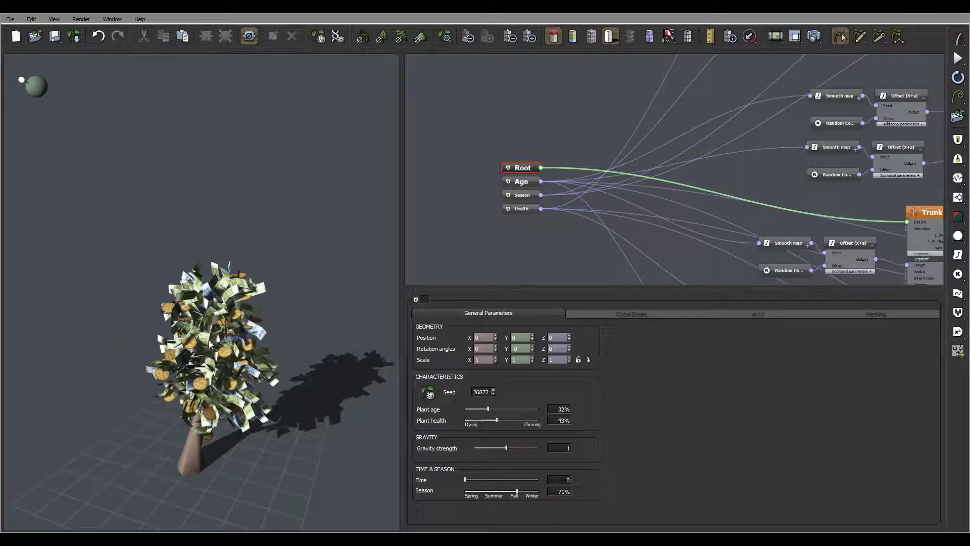
pyautogui.moveTo(209, 344); pyautogui.dragTo(273, 303, button='right')
pyautogui.moveTo(504, 421); pyautogui.dragTo(445, 422)
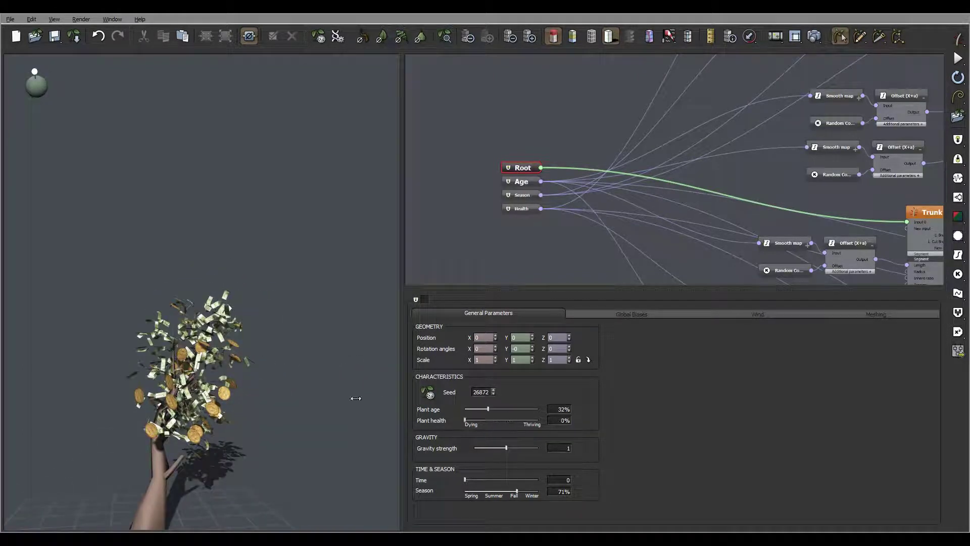
# - Set the plant age back to 100% and view the full-grown tree
pyautogui.moveTo(238, 342)
pyautogui.mouseDown()
pyautogui.moveTo(256, 301)
pyautogui.moveTo(153, 335)
pyautogui.moveTo(85, 317)
pyautogui.moveTo(178, 273)
pyautogui.moveTo(254, 353)
pyautogui.moveTo(325, 352)
pyautogui.moveTo(226, 350)
pyautogui.moveTo(205, 319)
pyautogui.moveTo(205, 333)
pyautogui.moveTo(280, 320)
pyautogui.moveTo(218, 326)
pyautogui.mouseUp()
pyautogui.moveTo(488, 409); pyautogui.dragTo(599, 408)
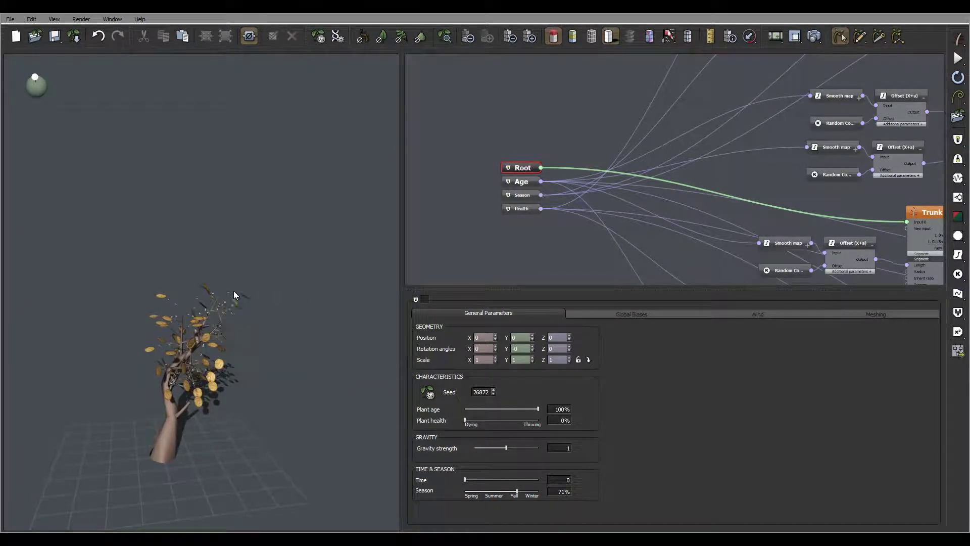
pyautogui.moveTo(241, 282); pyautogui.dragTo(267, 305)
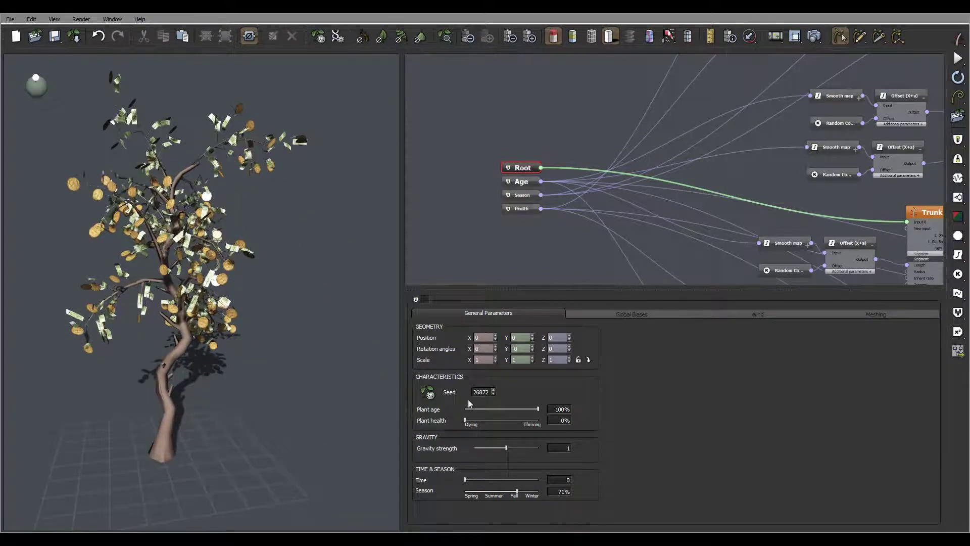
# - Generate new random variations of the tree up to seed 31182, with the plant health at 100%
pyautogui.click(432, 396)
pyautogui.moveTo(277, 326); pyautogui.dragTo(291, 283)
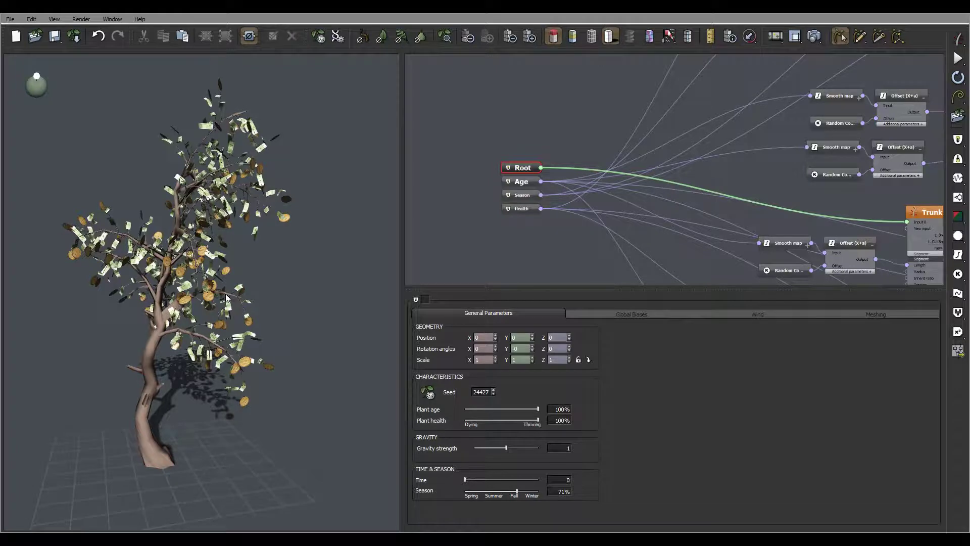
pyautogui.moveTo(173, 302)
pyautogui.mouseDown(button='middle')
pyautogui.moveTo(283, 296)
pyautogui.moveTo(211, 300)
pyautogui.mouseUp(button='middle')
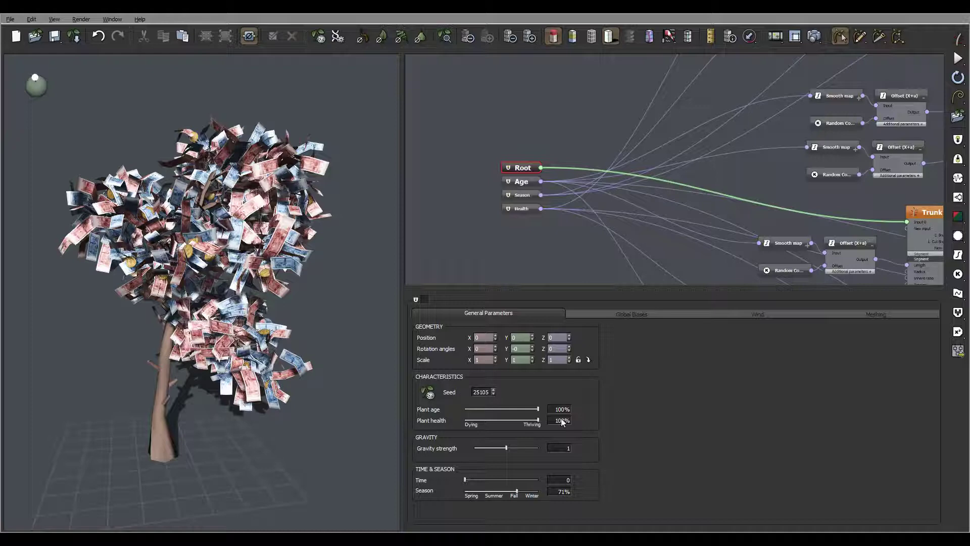
pyautogui.click(427, 392)
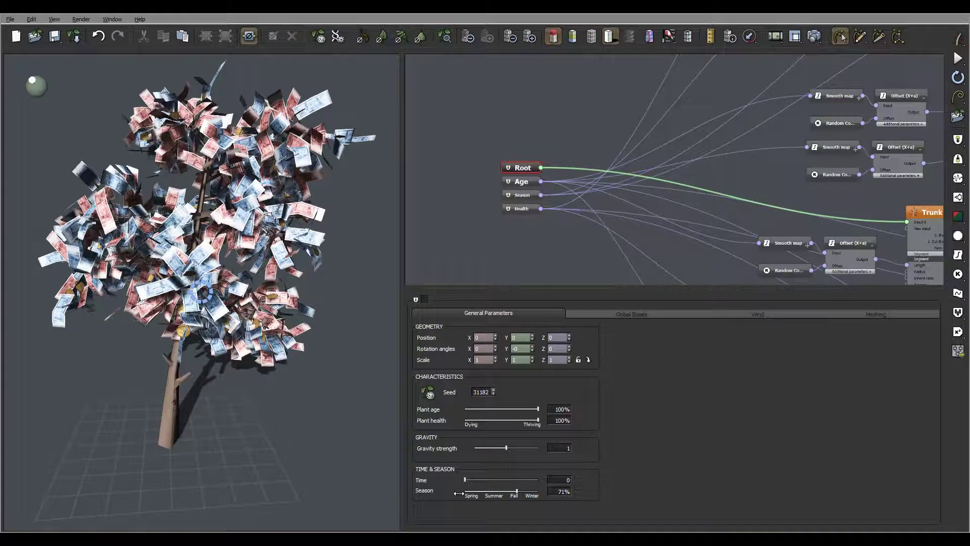
# - Set the season to 0% and view the new tree variation from a lower angle
pyautogui.click(458, 494)
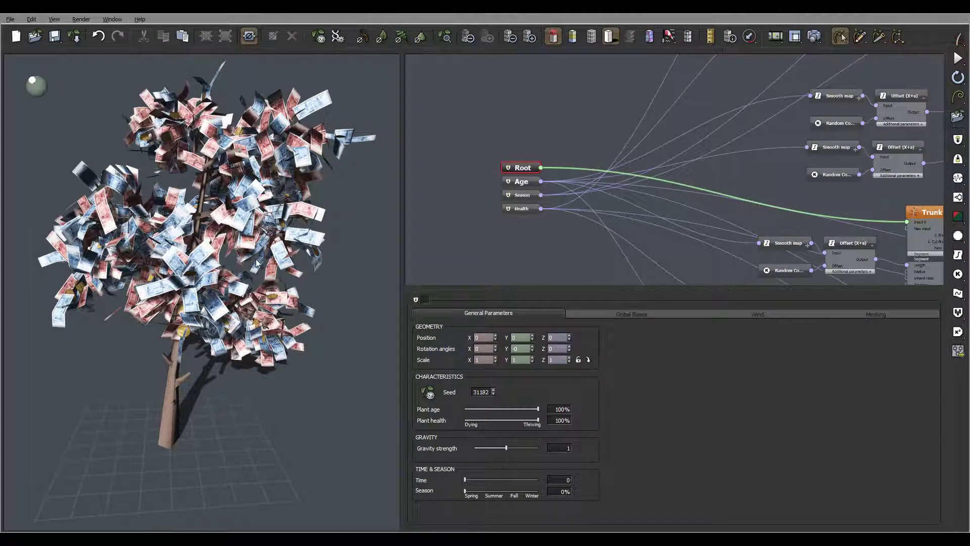
pyautogui.moveTo(209, 285); pyautogui.dragTo(174, 281, button='right')
pyautogui.moveTo(175, 282); pyautogui.dragTo(208, 256)
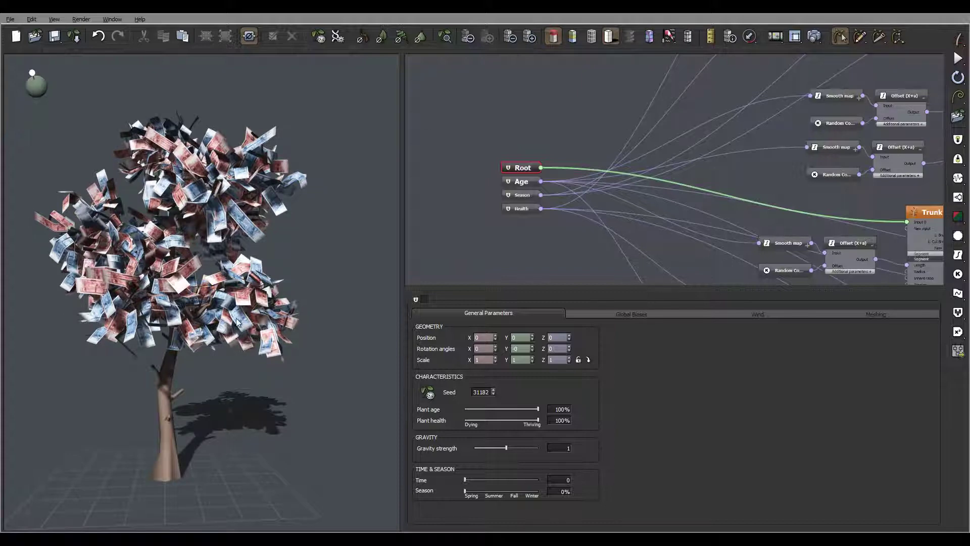
# - Check the Root's wind settings with the available wind modes, and its meshing settings
pyautogui.click(757, 314)
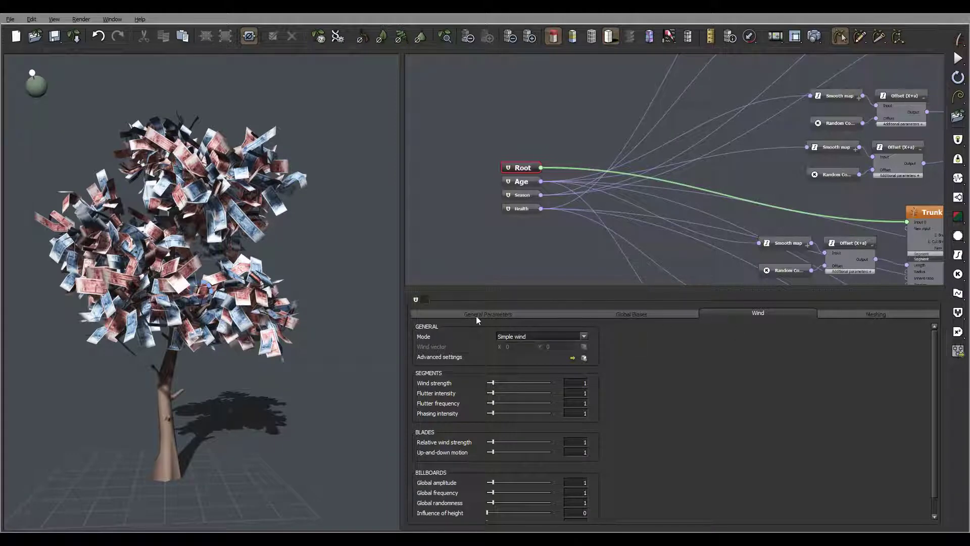
pyautogui.click(584, 336)
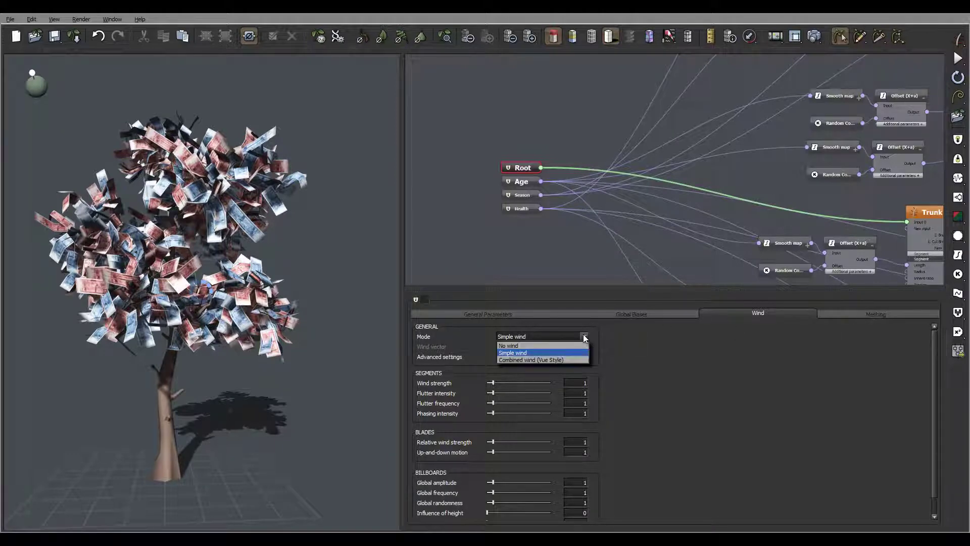
pyautogui.click(640, 342)
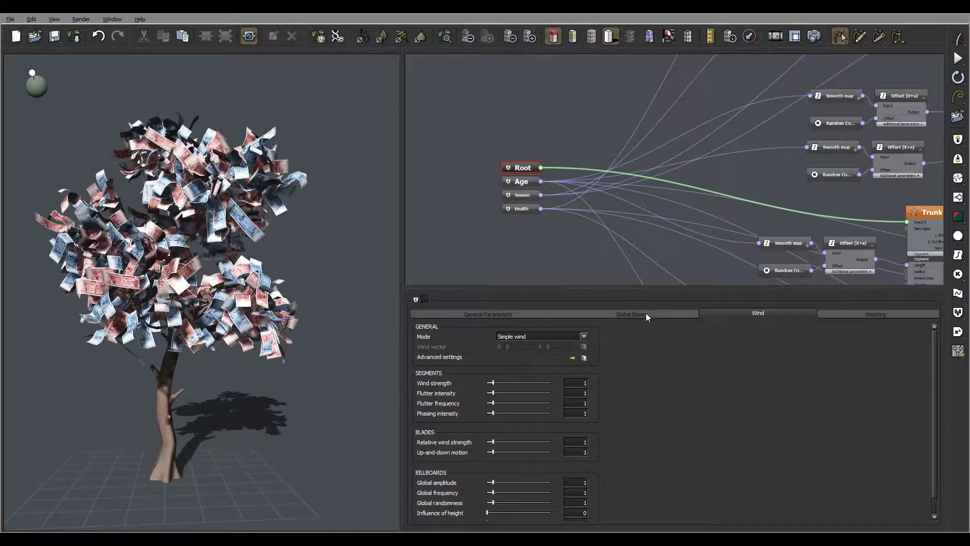
pyautogui.click(514, 314)
pyautogui.click(876, 314)
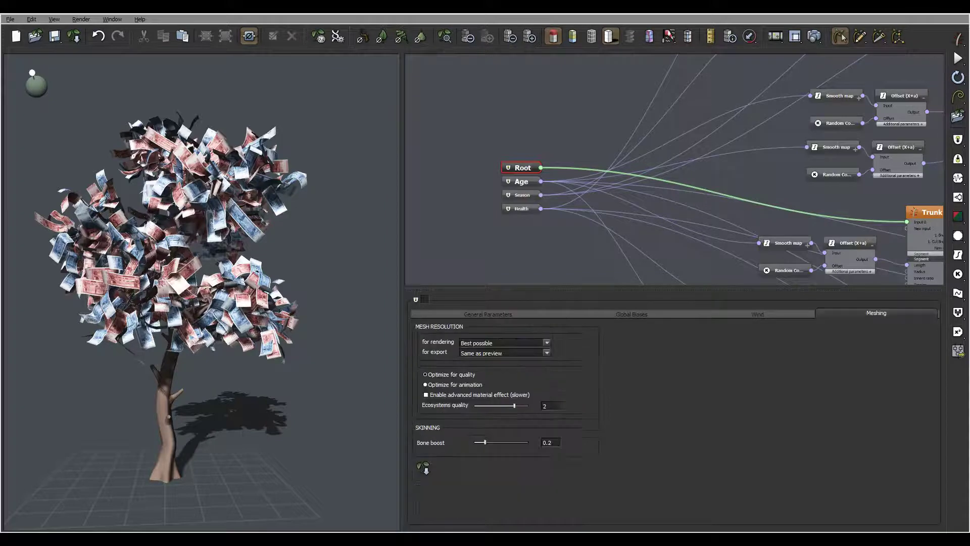
# - Check the mesh resolution options available for rendering and for export in the Root's meshing settings
pyautogui.click(546, 344)
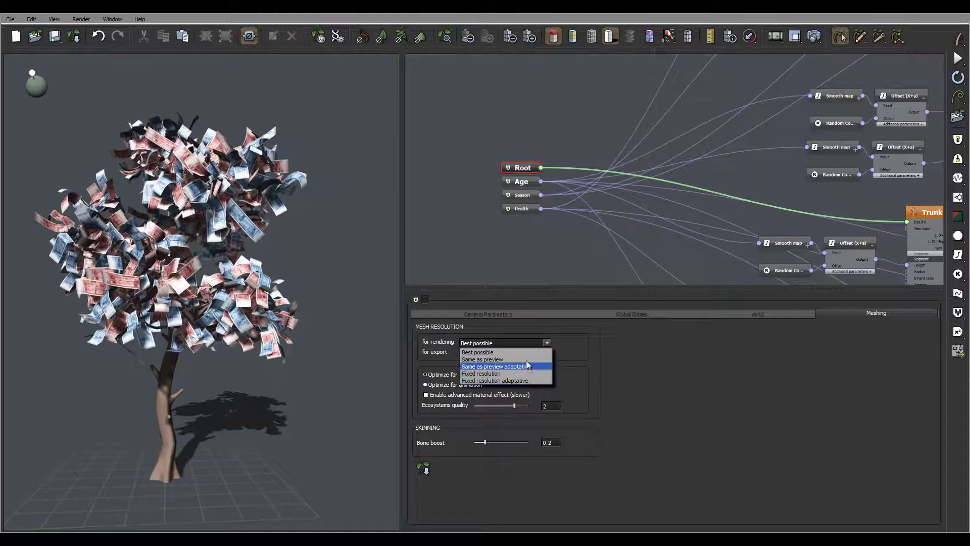
pyautogui.click(636, 370)
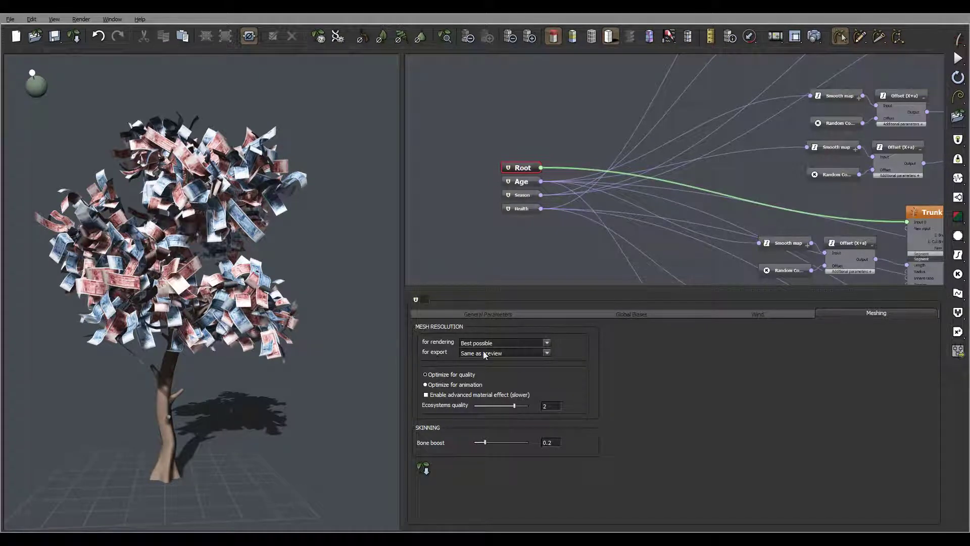
pyautogui.click(545, 355)
pyautogui.click(626, 358)
pyautogui.click(548, 343)
pyautogui.click(587, 358)
# - Try Fixed resolution as the Root's mesh resolution for rendering and settle on Same as preview
pyautogui.click(547, 342)
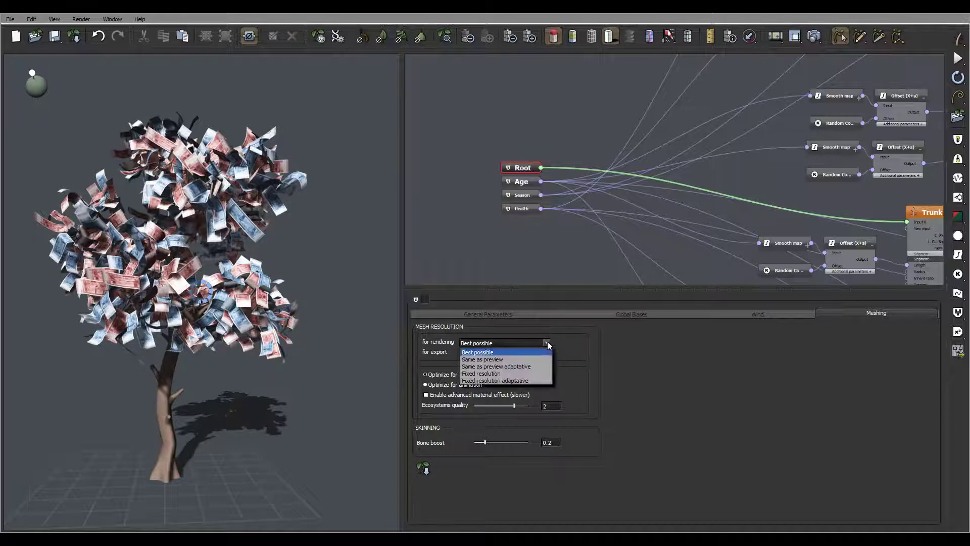
pyautogui.click(520, 373)
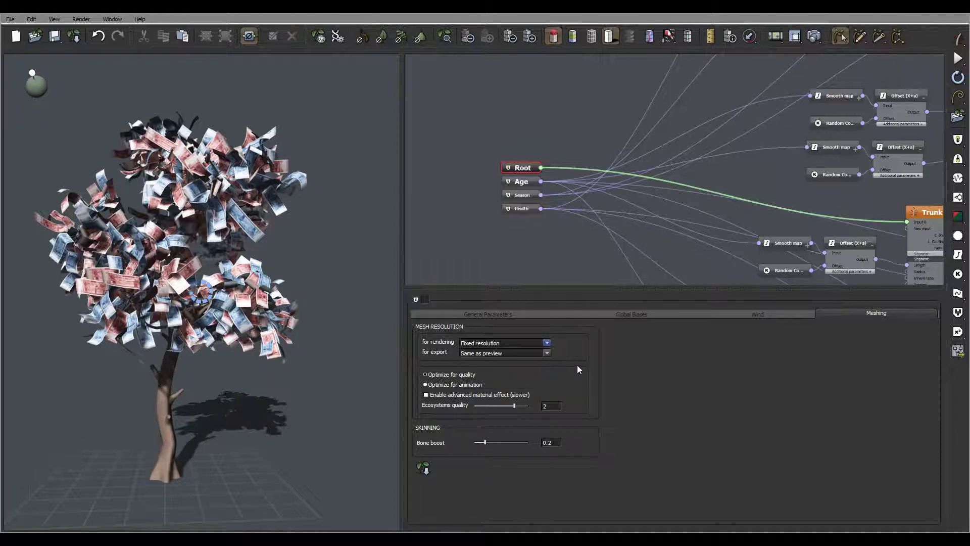
pyautogui.click(548, 342)
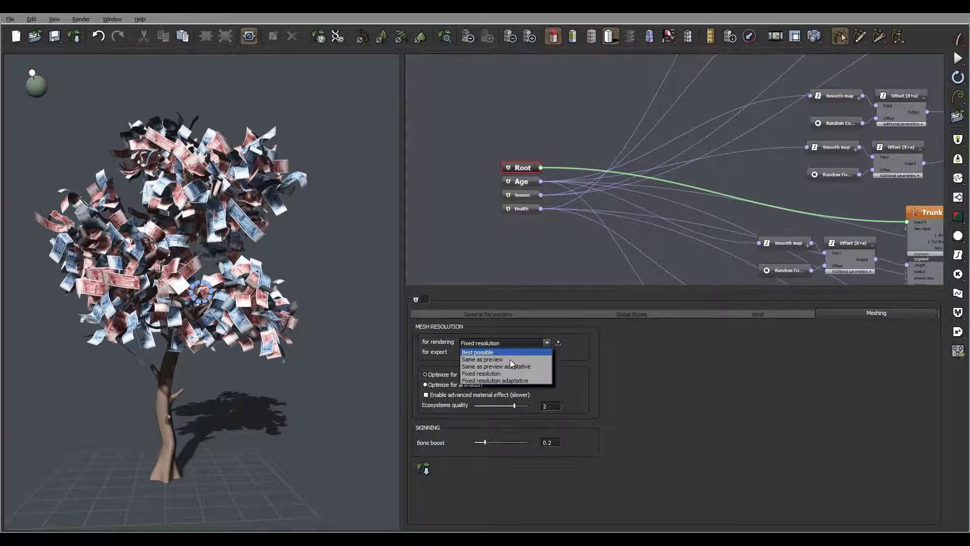
pyautogui.click(510, 360)
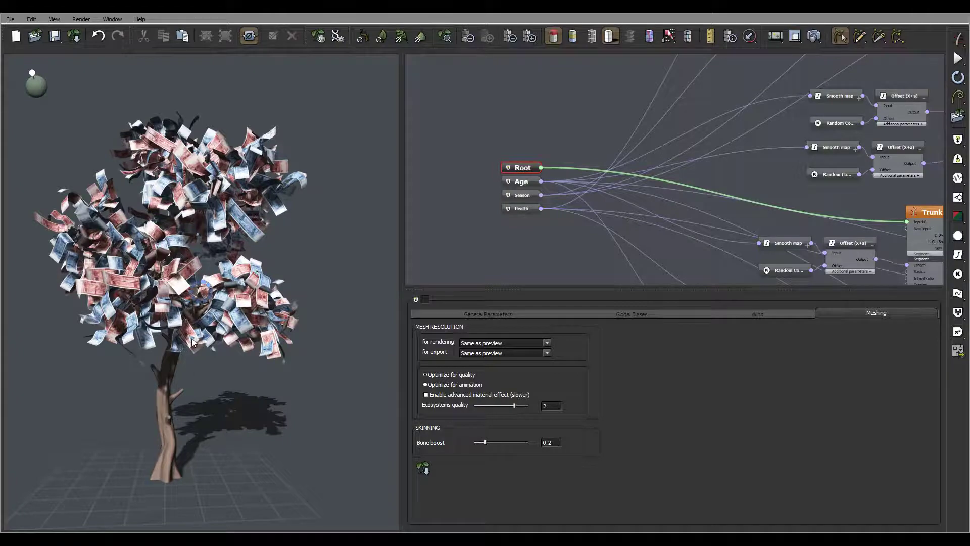
# - Inspect the full-grown money tree from several sides, including its trunk and the bills in the crown
pyautogui.moveTo(192, 339); pyautogui.dragTo(326, 337, button='right')
pyautogui.moveTo(257, 390); pyautogui.dragTo(186, 360, button='right')
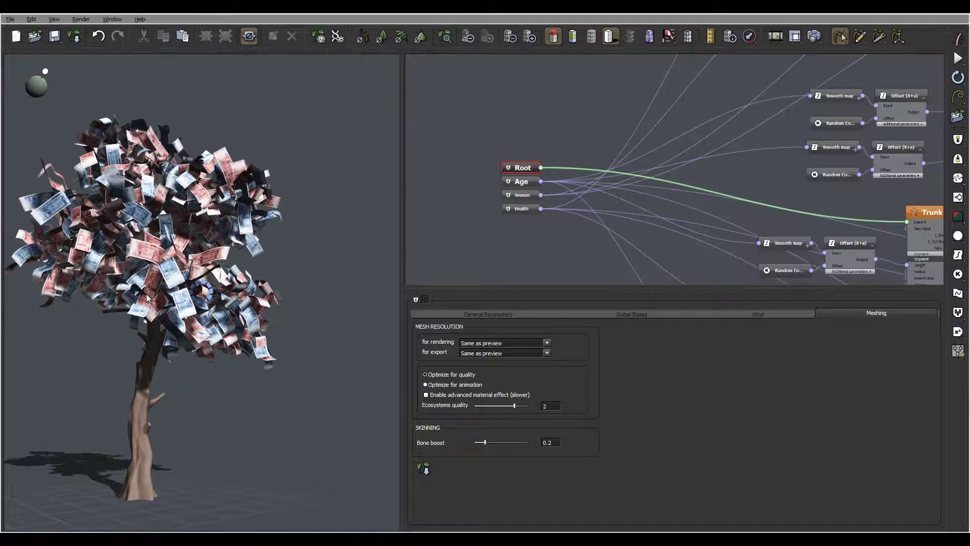
pyautogui.moveTo(171, 304); pyautogui.dragTo(287, 294, button='right')
pyautogui.moveTo(287, 292); pyautogui.dragTo(273, 356)
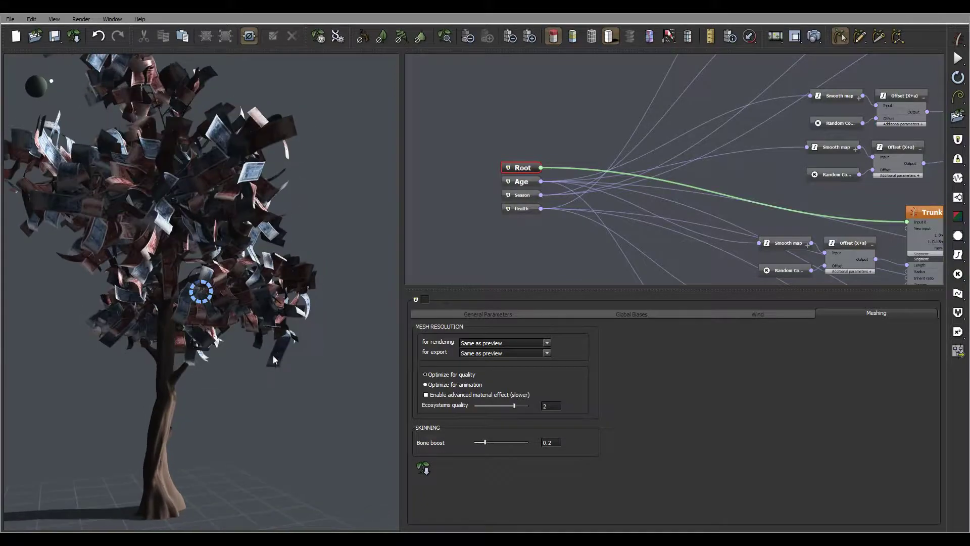
pyautogui.moveTo(242, 430); pyautogui.dragTo(147, 298)
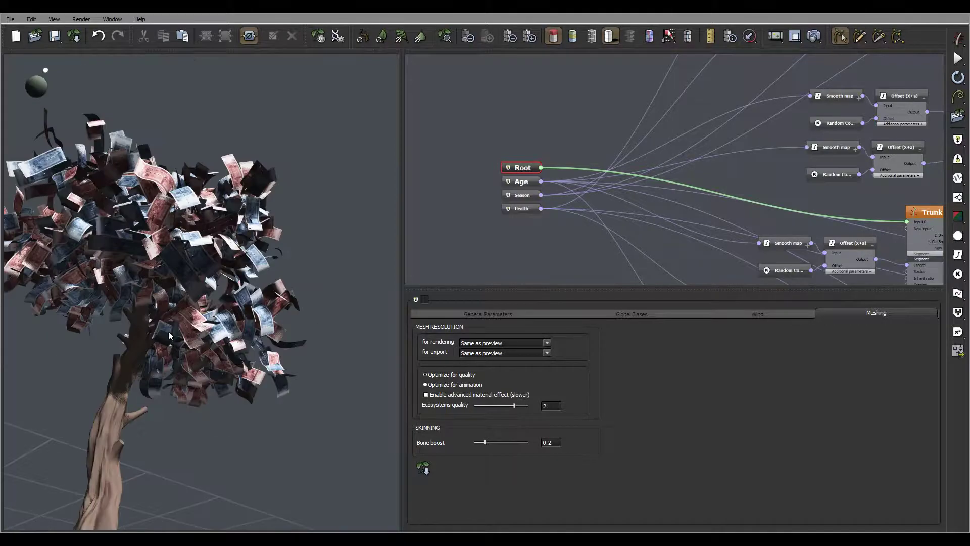
pyautogui.moveTo(168, 331); pyautogui.dragTo(153, 391)
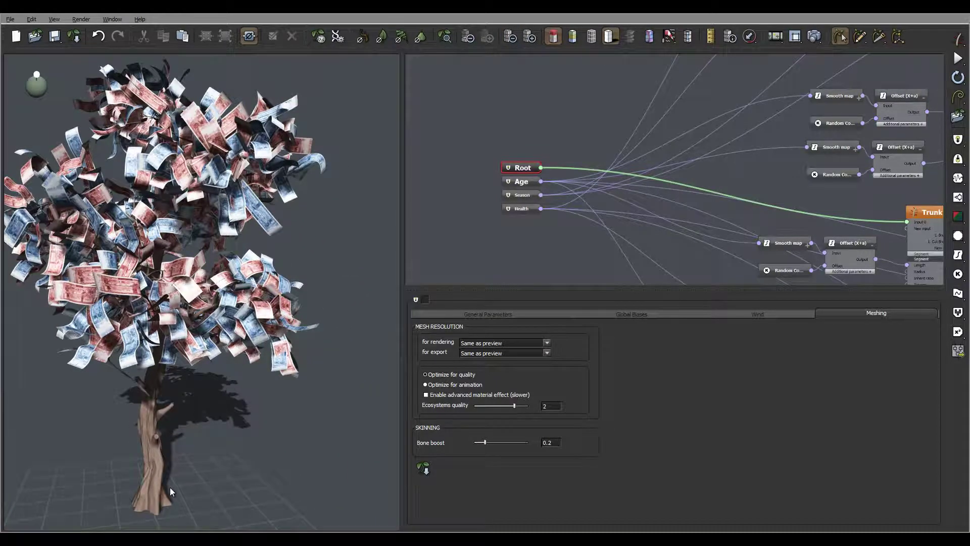
pyautogui.moveTo(171, 404)
pyautogui.mouseDown()
pyautogui.moveTo(150, 411)
pyautogui.moveTo(147, 387)
pyautogui.moveTo(163, 364)
pyautogui.moveTo(151, 386)
pyautogui.moveTo(156, 417)
pyautogui.moveTo(118, 419)
pyautogui.moveTo(236, 429)
pyautogui.moveTo(219, 435)
pyautogui.moveTo(168, 394)
pyautogui.mouseUp()
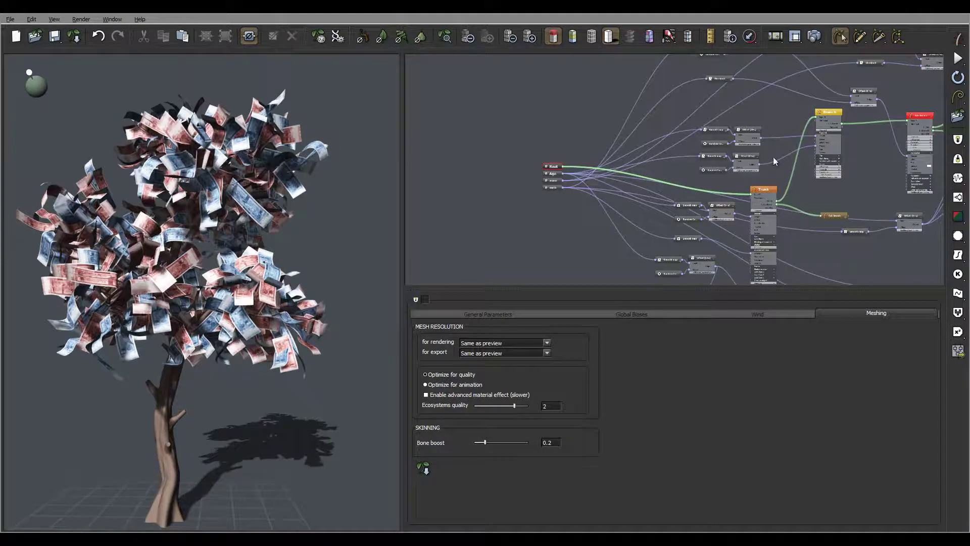
# - Review the whole node graph from the Root and parameter nodes to the bill nodes, and view the tree from another angle
pyautogui.moveTo(788, 193); pyautogui.dragTo(700, 190, button='middle')
pyautogui.scroll(-3, 701, 190)
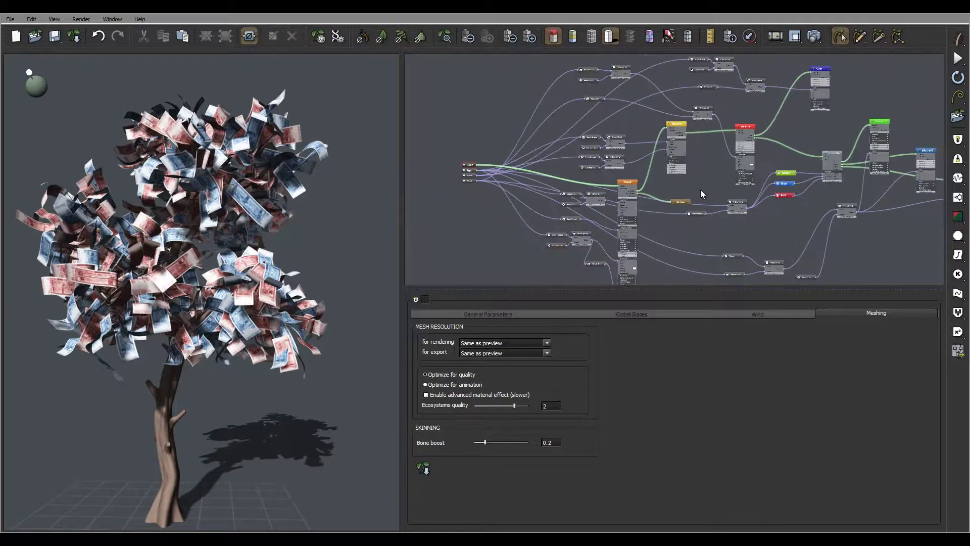
pyautogui.scroll(-3, 700, 190)
pyautogui.moveTo(845, 212); pyautogui.dragTo(784, 175, button='middle')
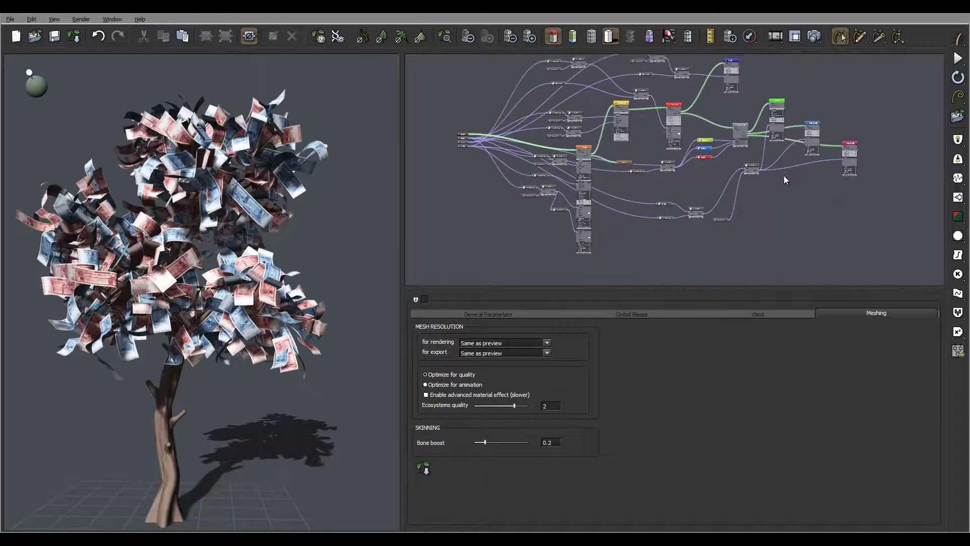
pyautogui.scroll(2, 784, 175)
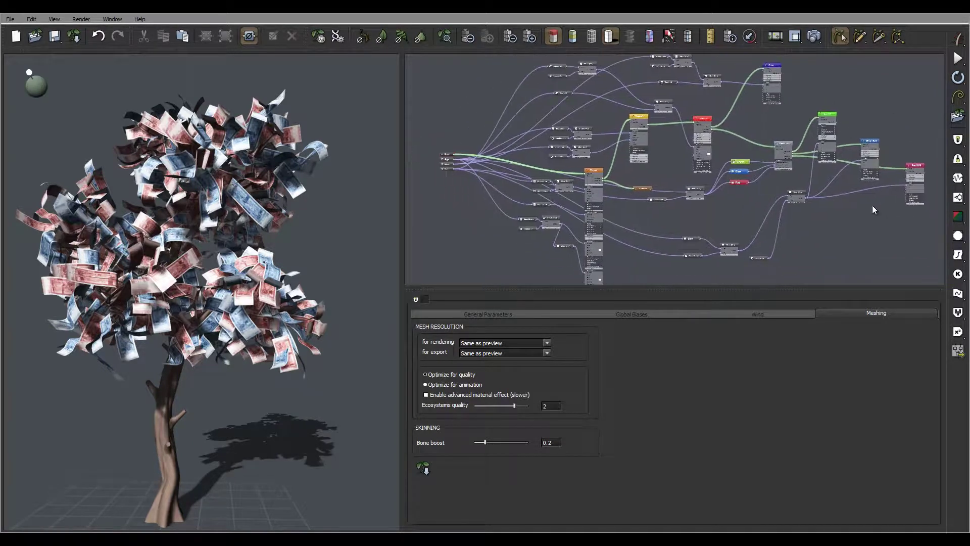
pyautogui.moveTo(886, 209); pyautogui.dragTo(856, 206, button='middle')
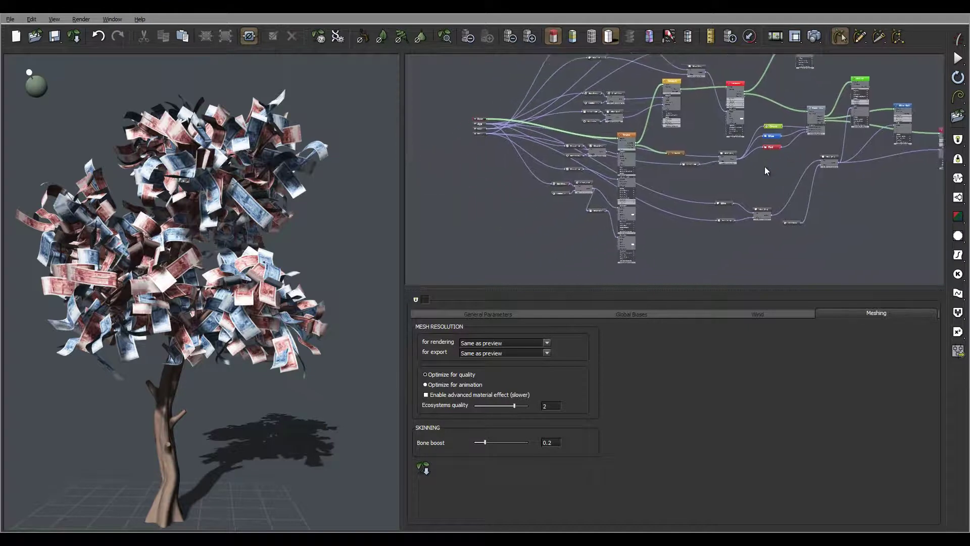
pyautogui.moveTo(761, 154); pyautogui.dragTo(735, 145, button='middle')
pyautogui.moveTo(455, 168); pyautogui.dragTo(488, 183, button='middle')
pyautogui.scroll(3, 469, 157)
pyautogui.moveTo(416, 157); pyautogui.dragTo(547, 156, button='middle')
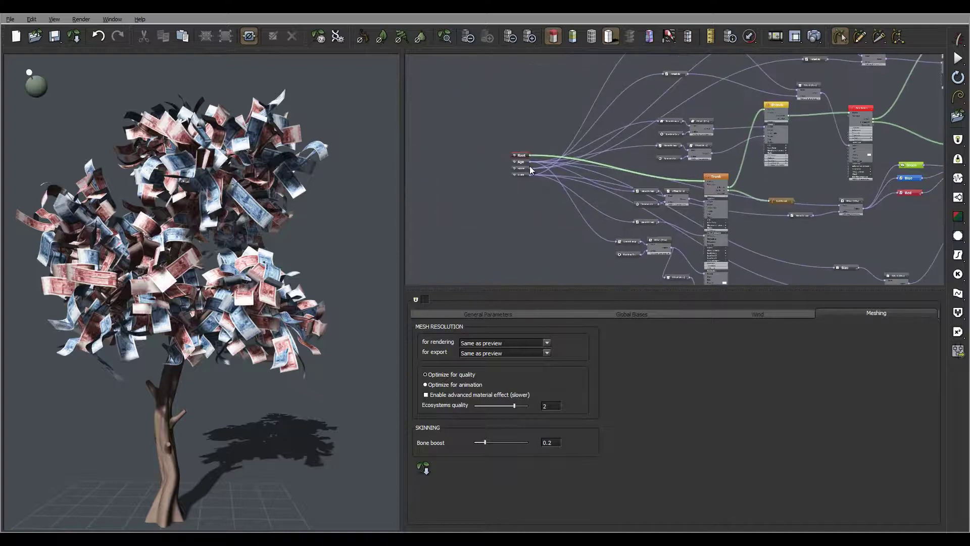
pyautogui.moveTo(615, 182); pyautogui.dragTo(530, 167, button='middle')
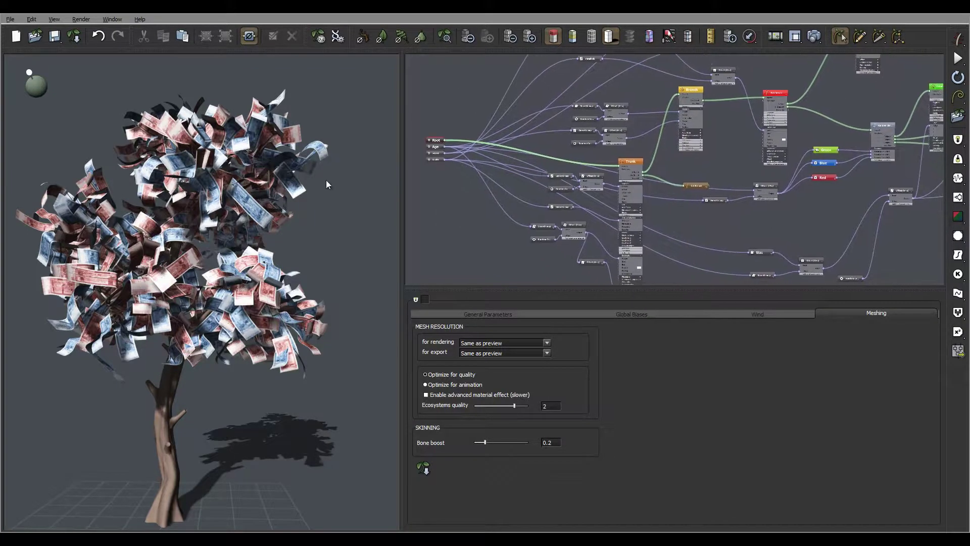
pyautogui.moveTo(326, 180); pyautogui.dragTo(279, 242, button='middle')
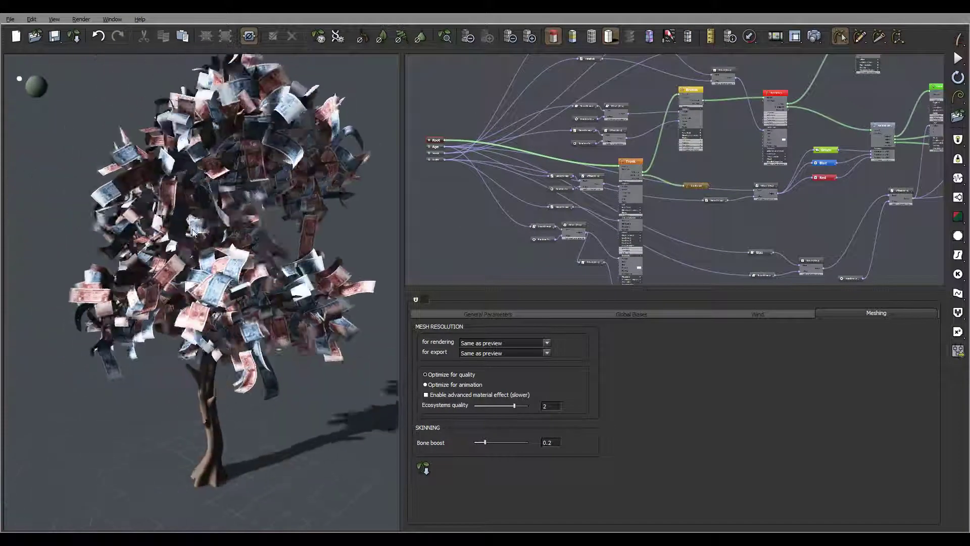